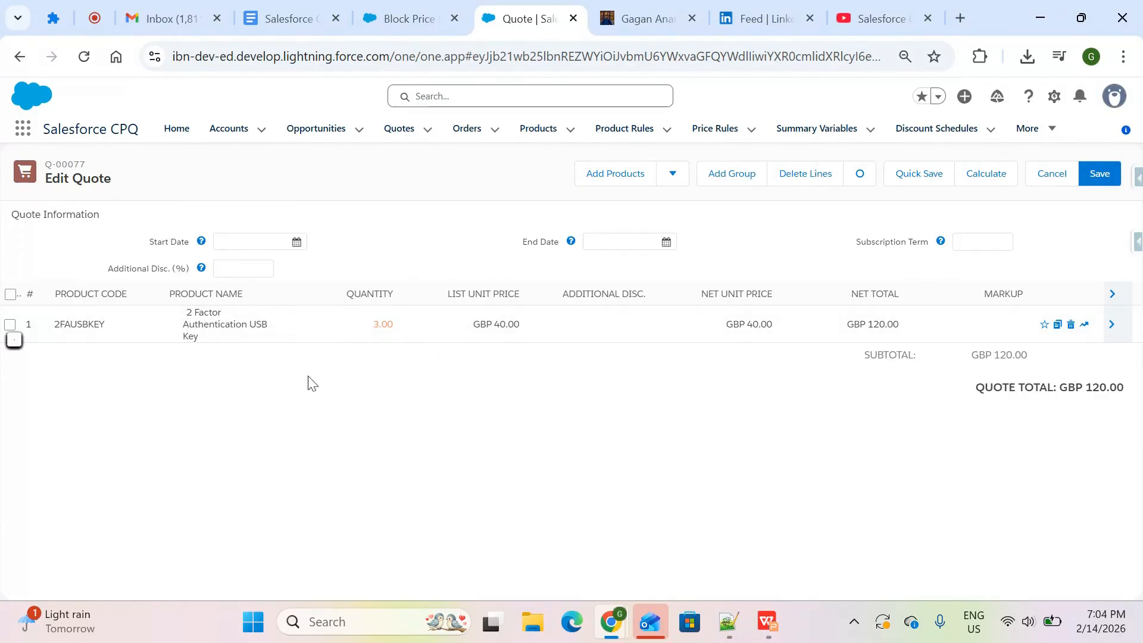
Set the quantity of the 2 Factor Authentication USB Key quote line to 10
click(765, 625)
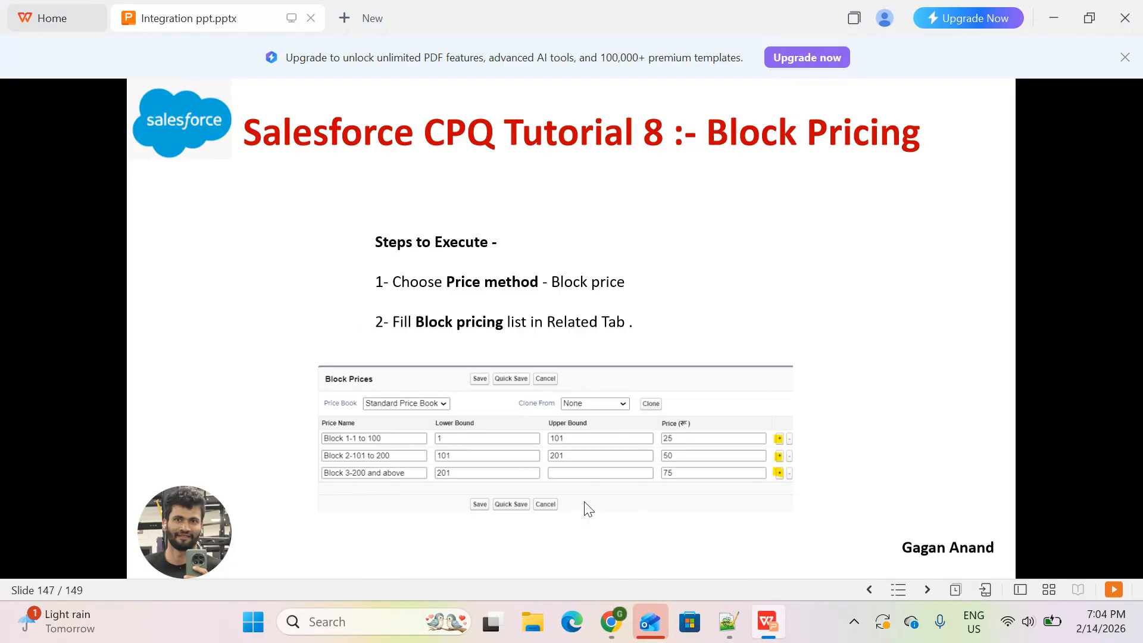
key(alt+Tab)
key(alt+Tab)
key(alt+Tab)
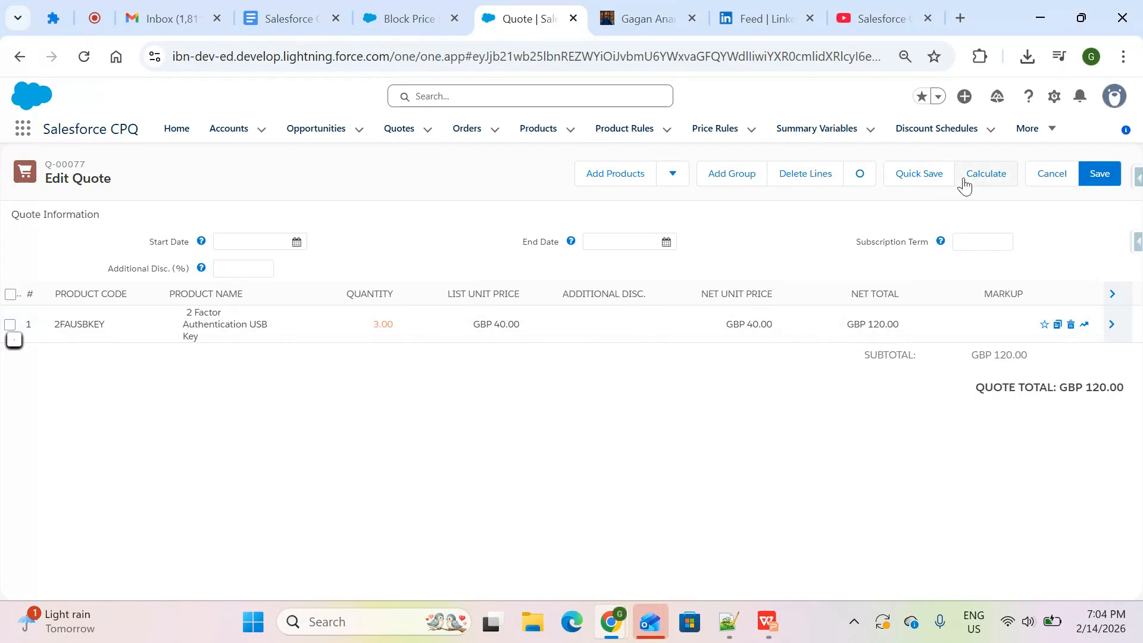
click(366, 327)
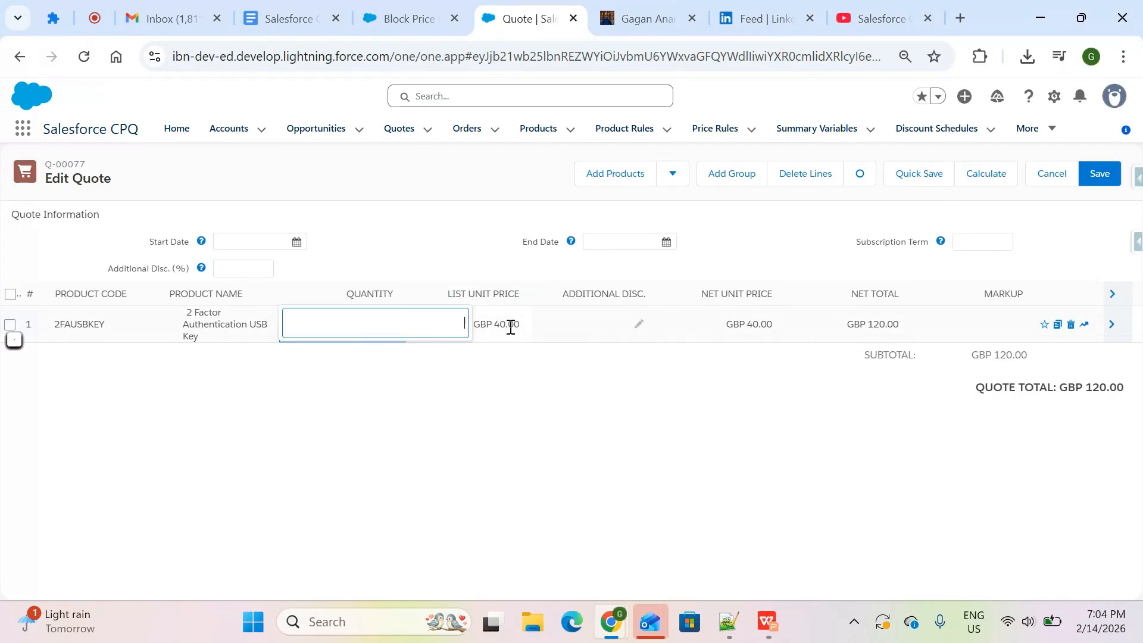
text(10)
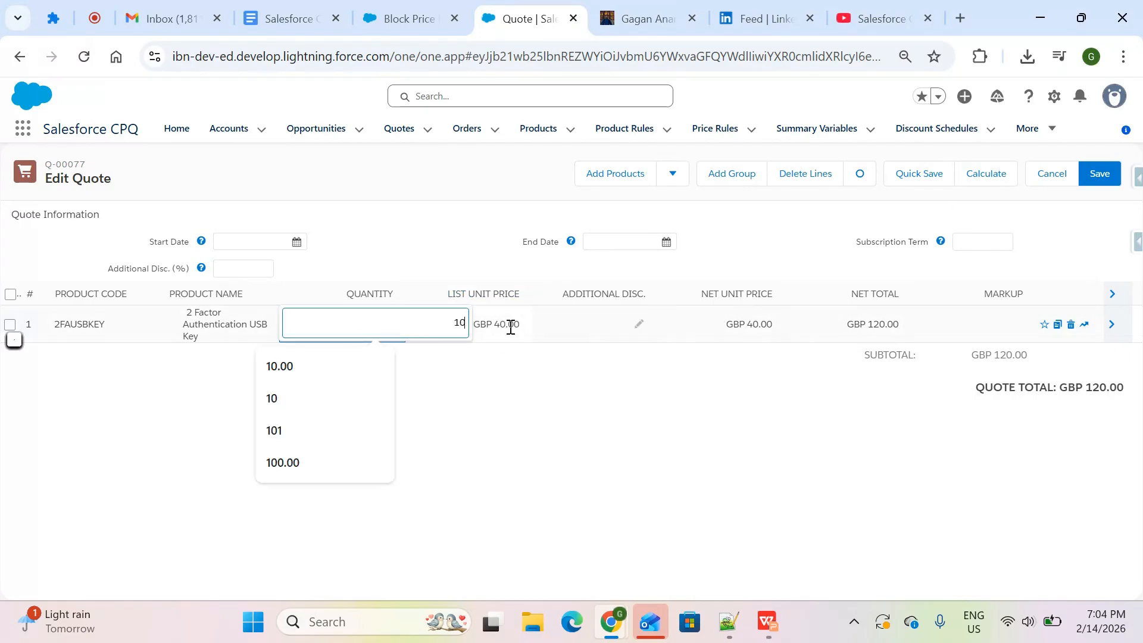
click(523, 373)
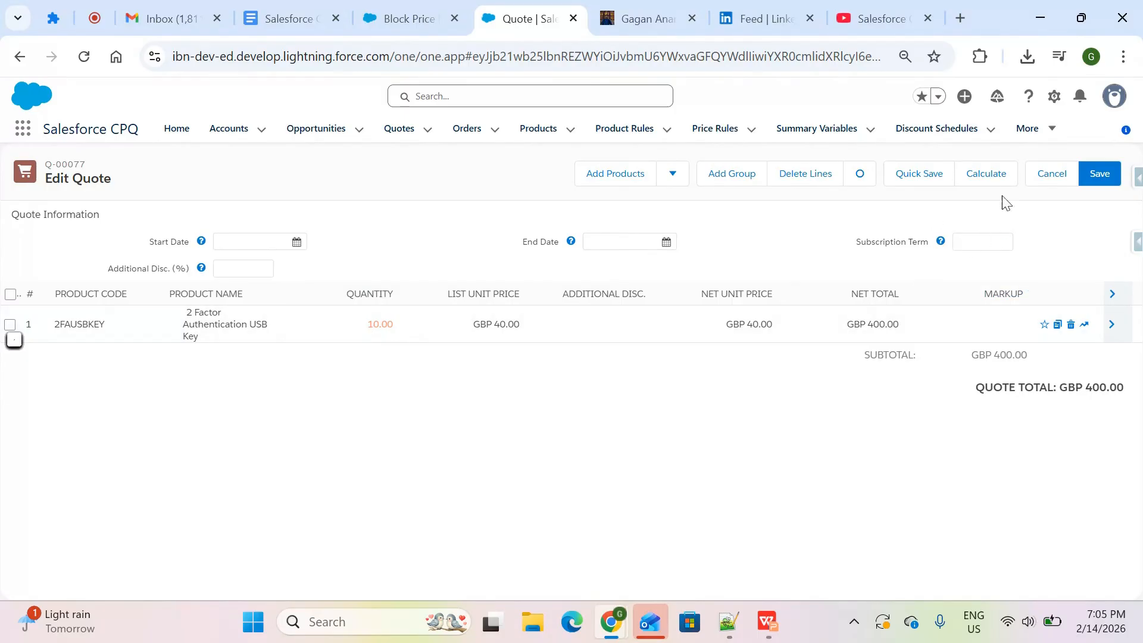
Open Setup in a separate browser tab, find Installed Packages, and open the configuration settings of the Salesforce CPQ package
click(421, 9)
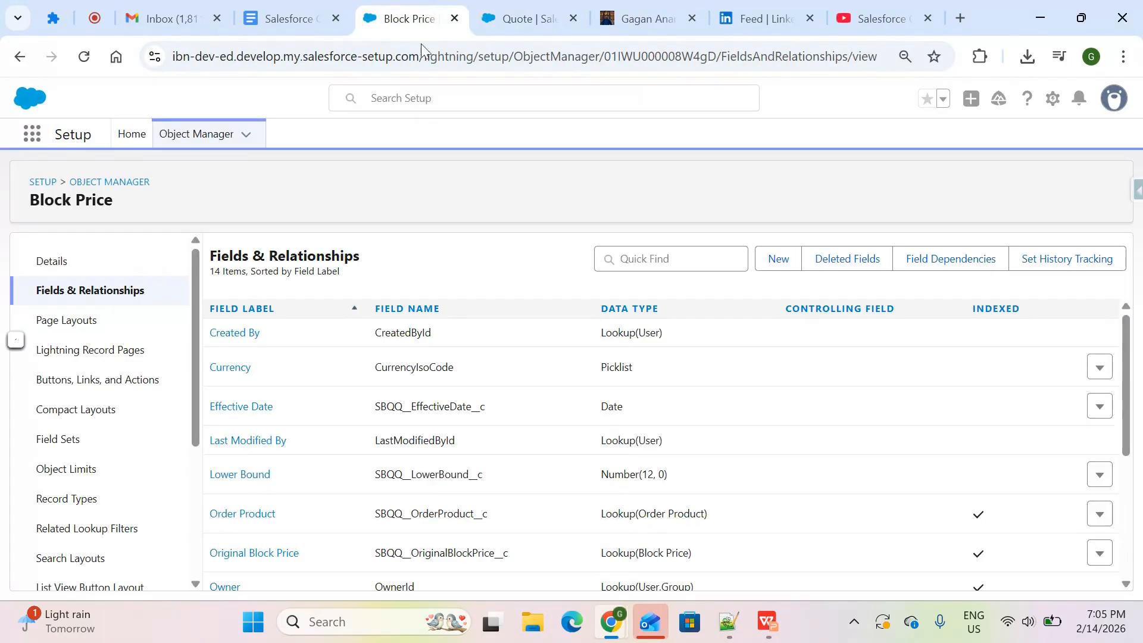
click(1058, 106)
click(977, 158)
click(584, 13)
click(470, 17)
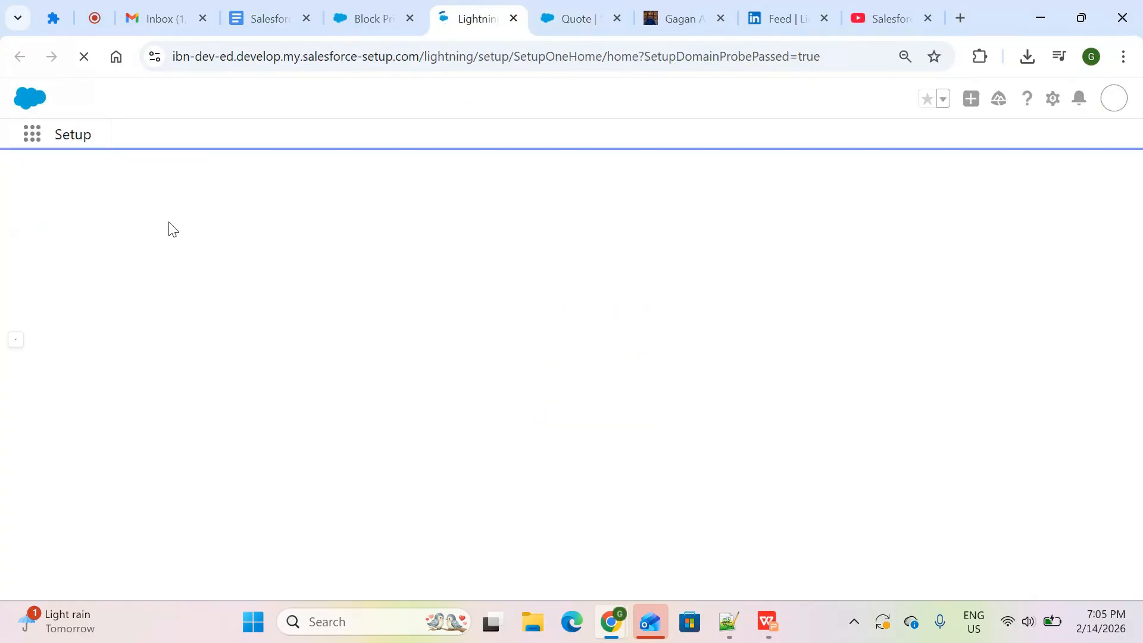
click(97, 169)
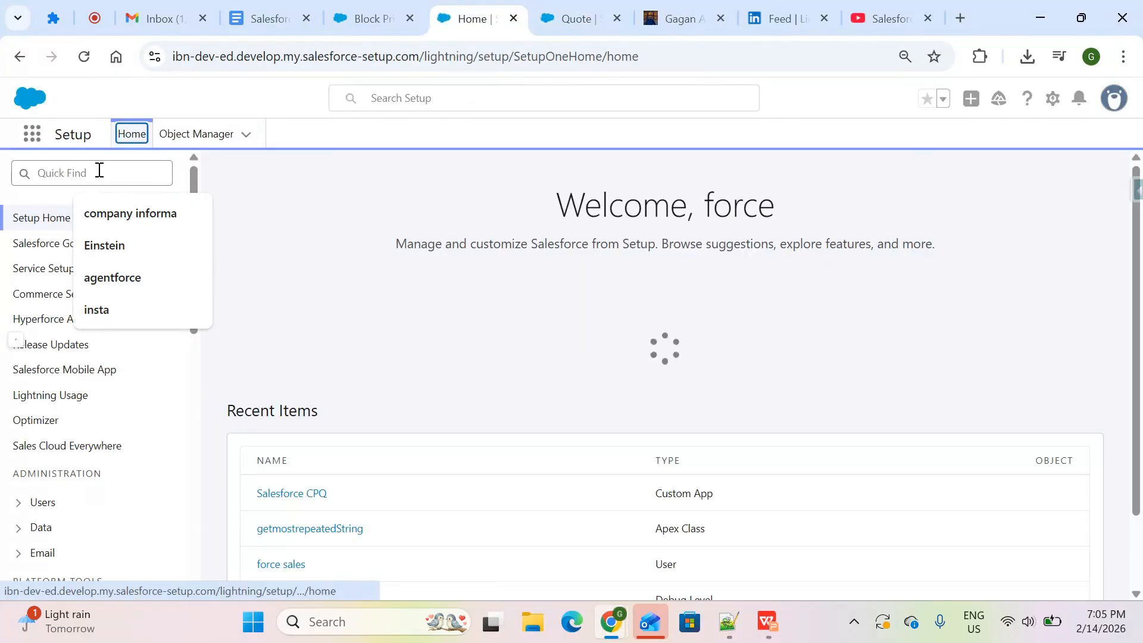
text(install)
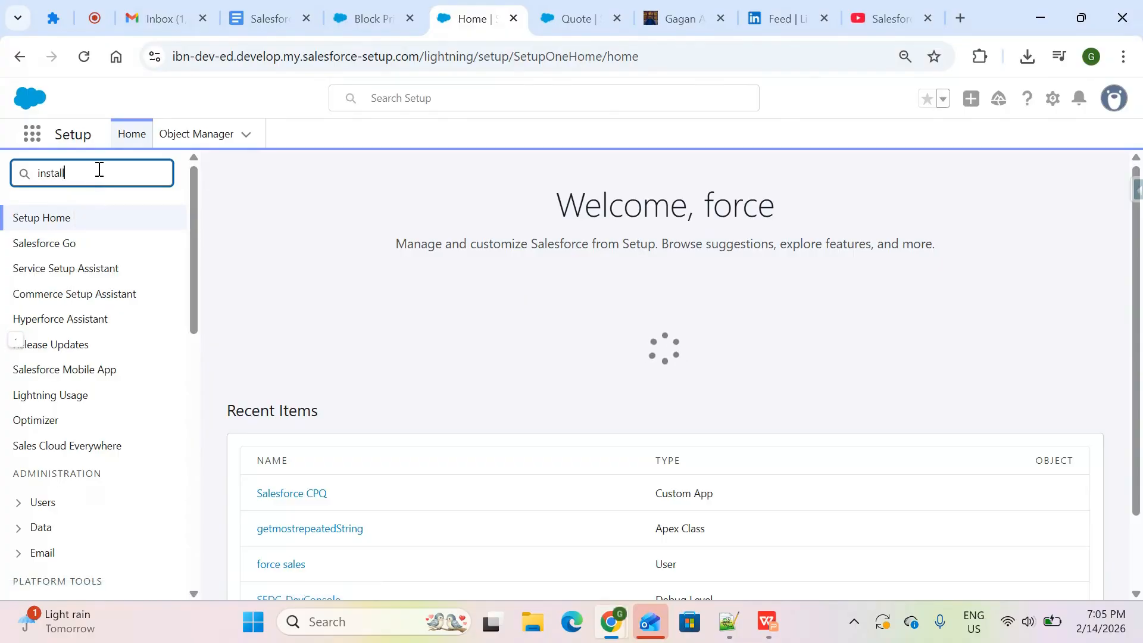
click(120, 272)
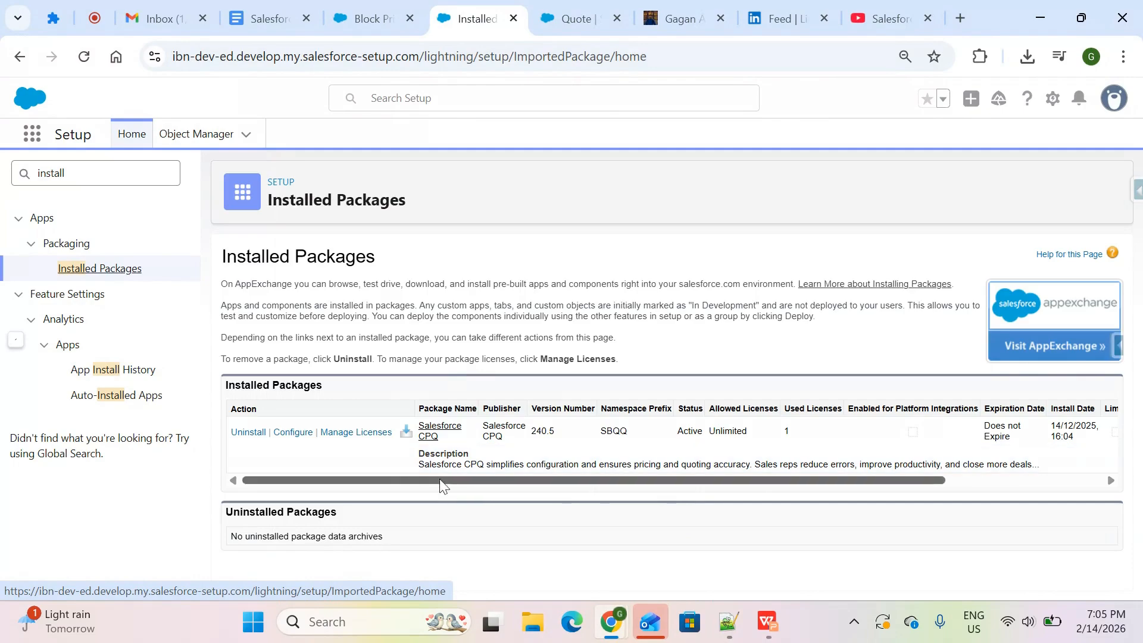
click(288, 433)
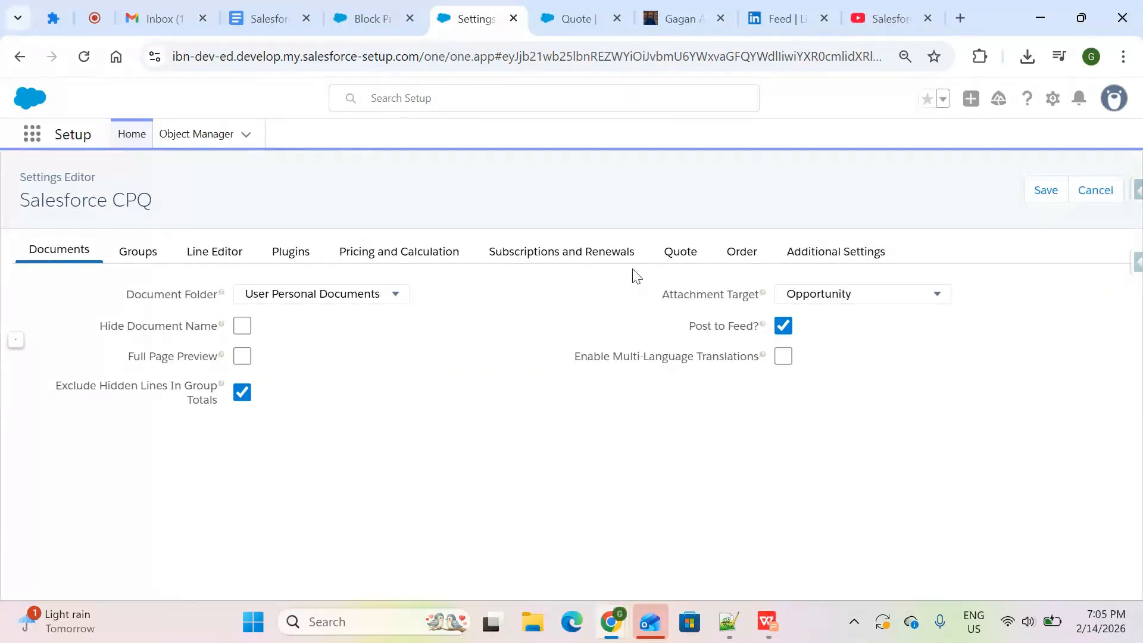
Enable Calculate Immediately in the package's Pricing and Calculation settings and save the settings
click(354, 257)
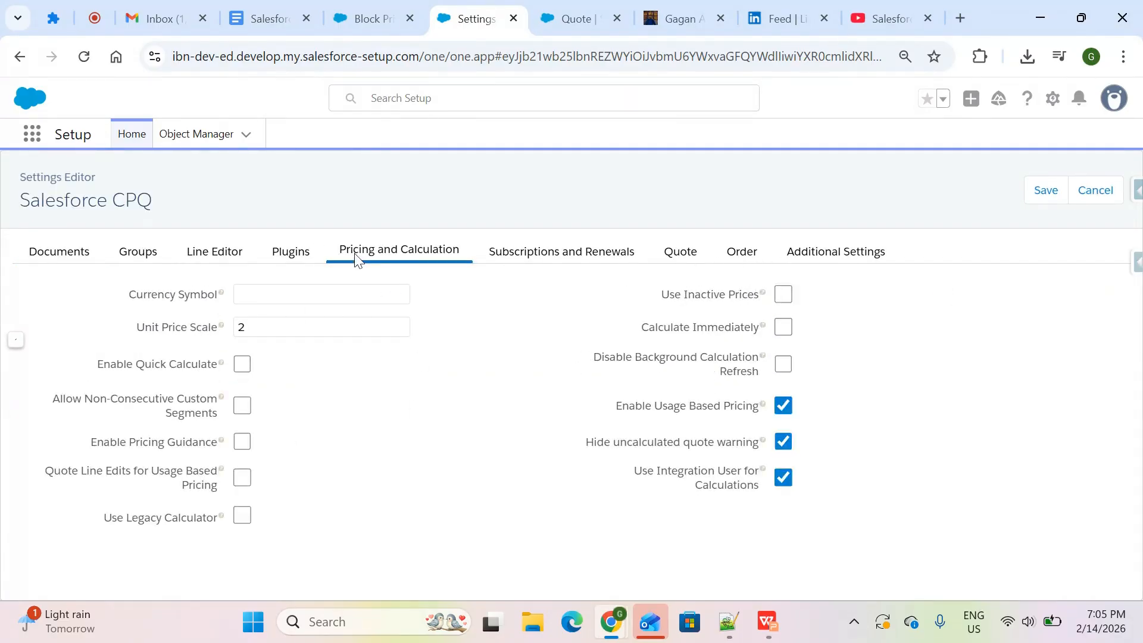
click(783, 328)
click(1054, 195)
click(1044, 192)
Reload the quote's line editor and add the 10kWh Battery product to the quote
click(545, 22)
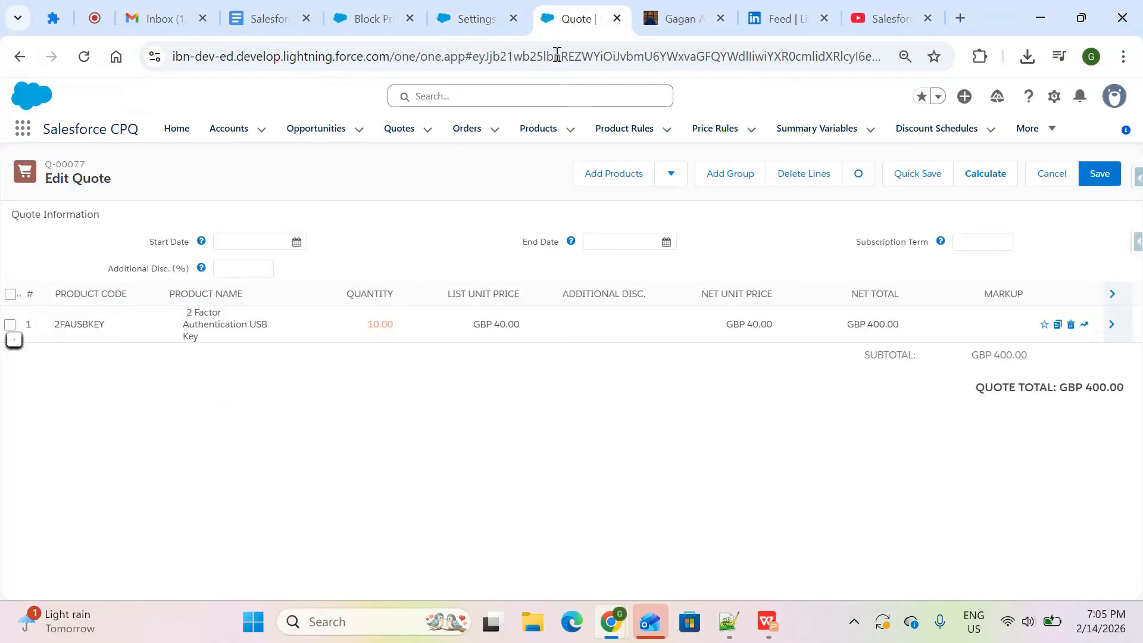
click(84, 67)
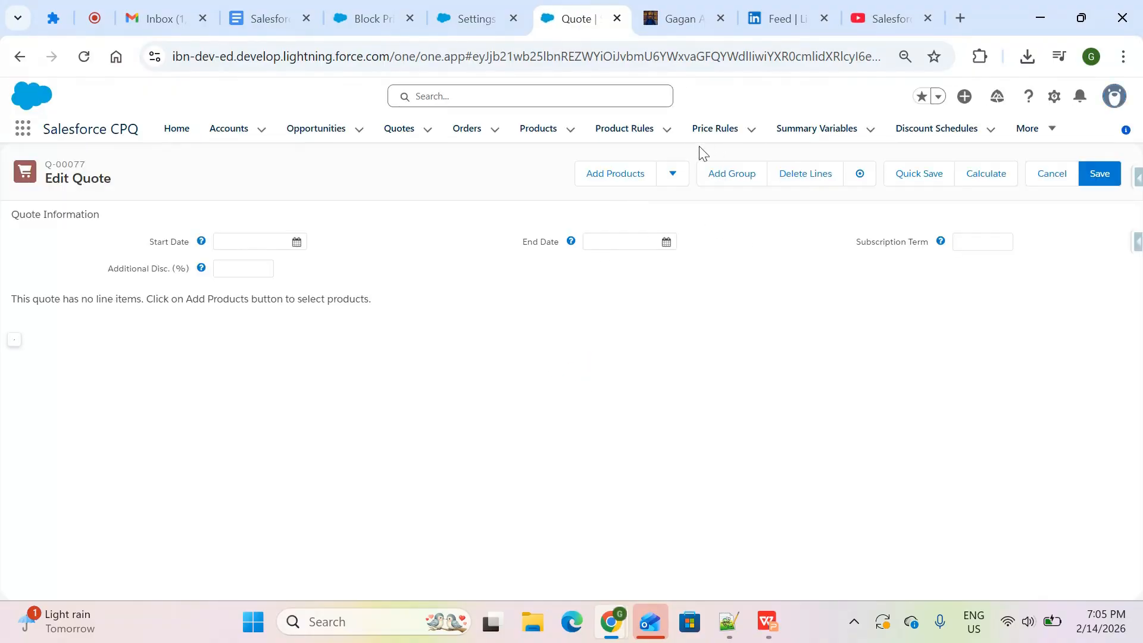
click(628, 177)
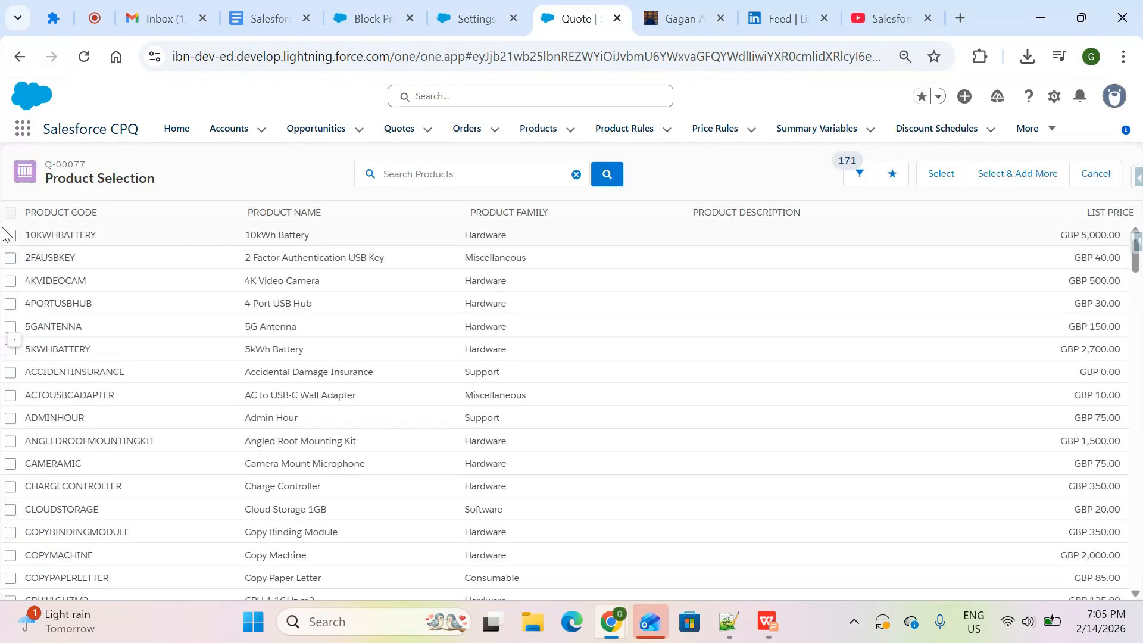
click(11, 236)
click(950, 179)
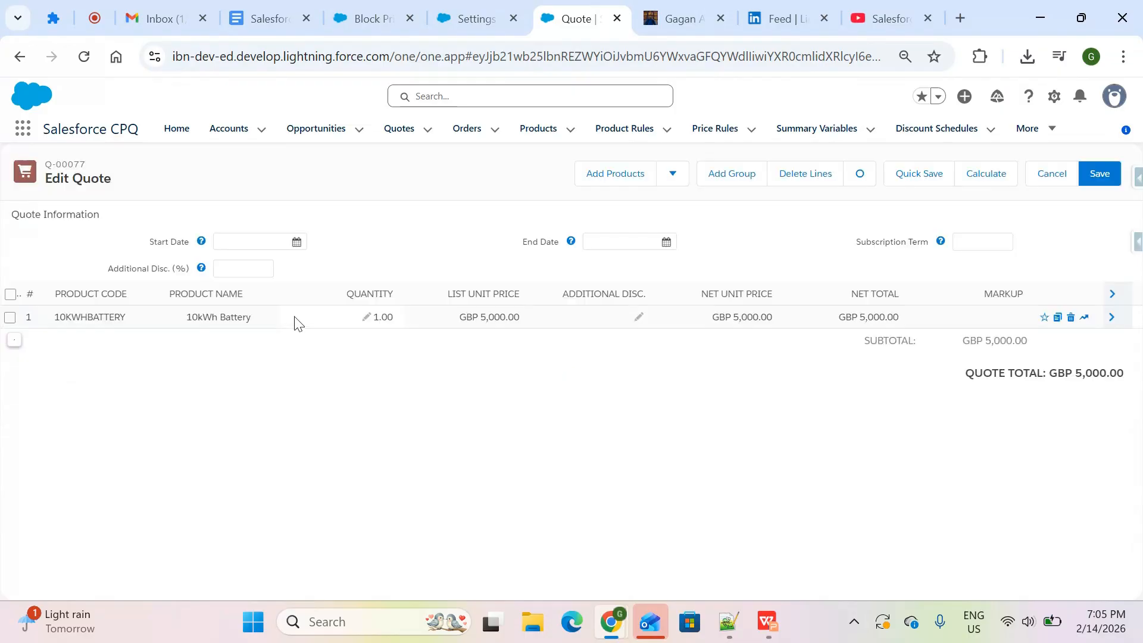
Set the 10kWh Battery line's quantity to 10 and check the Calculate Immediately setting against the quote
click(366, 317)
text(1)
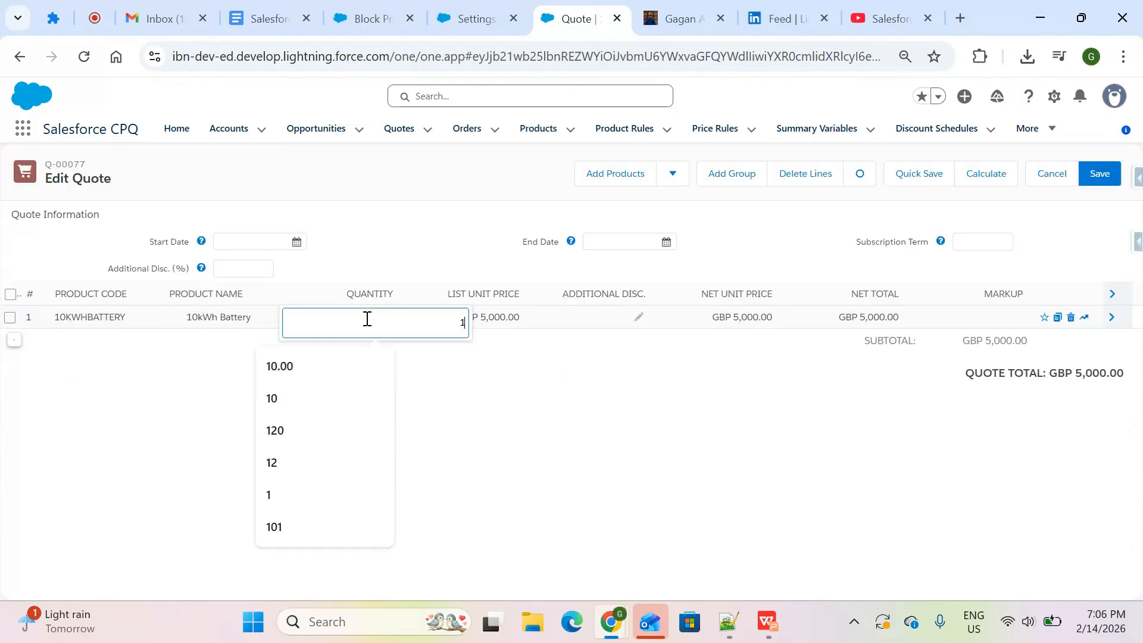
text(0)
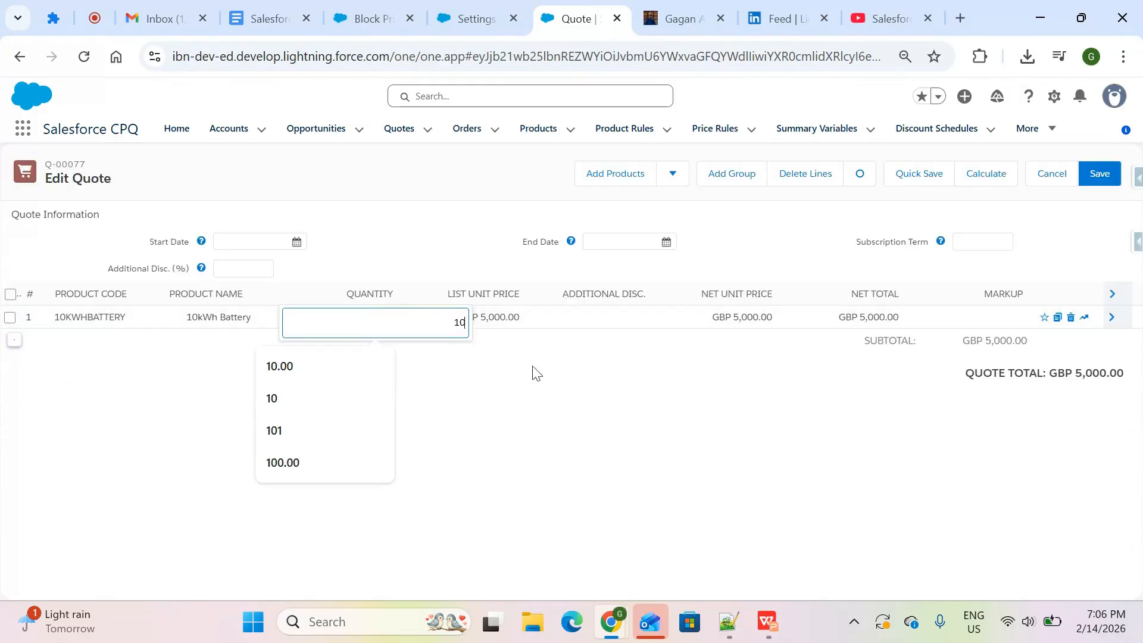
click(578, 407)
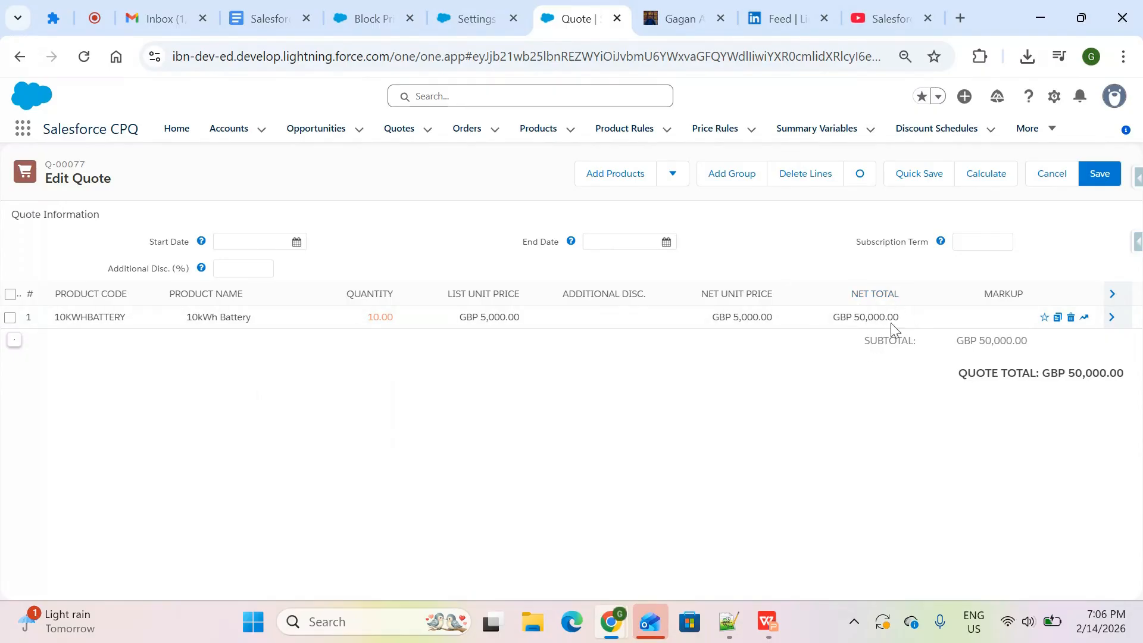
click(473, 24)
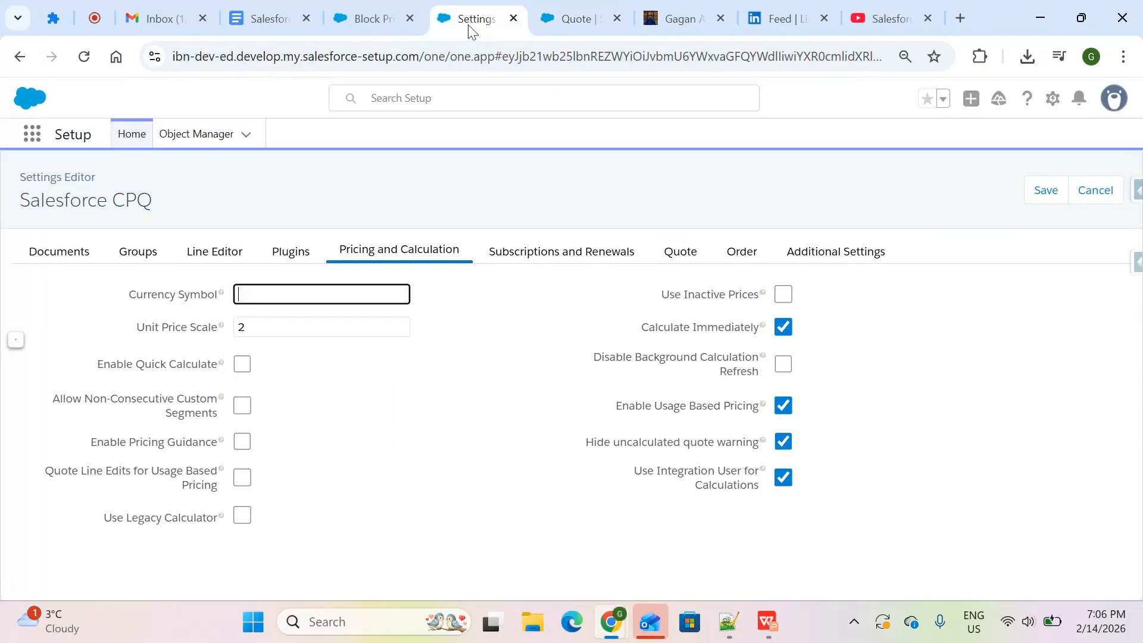
click(569, 19)
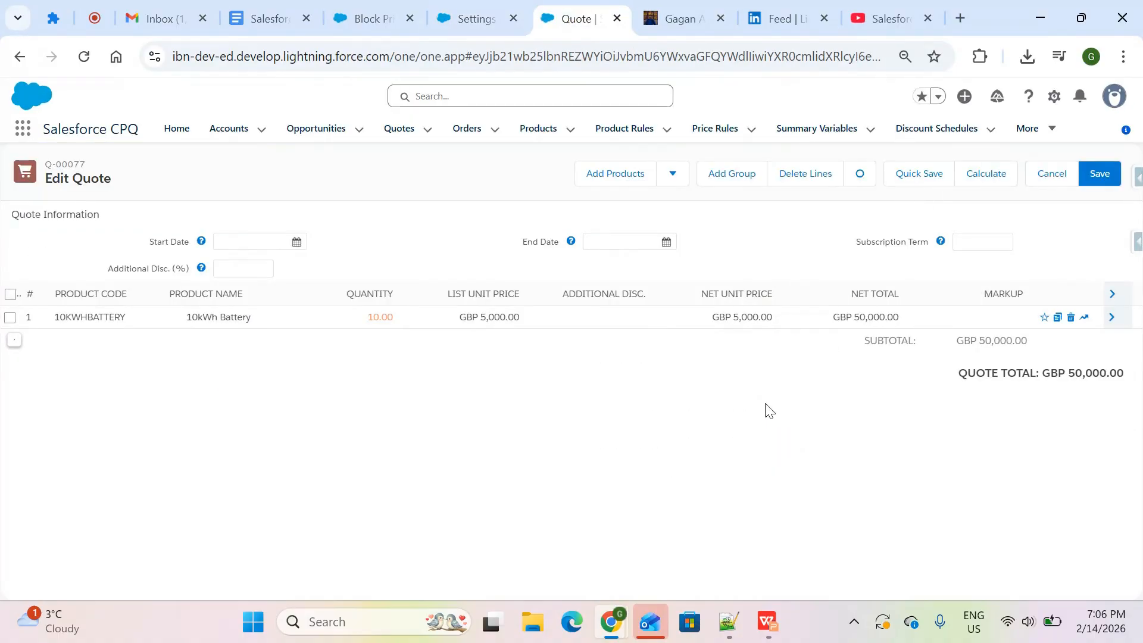
Start a new product record and enter Block as its product name
click(532, 131)
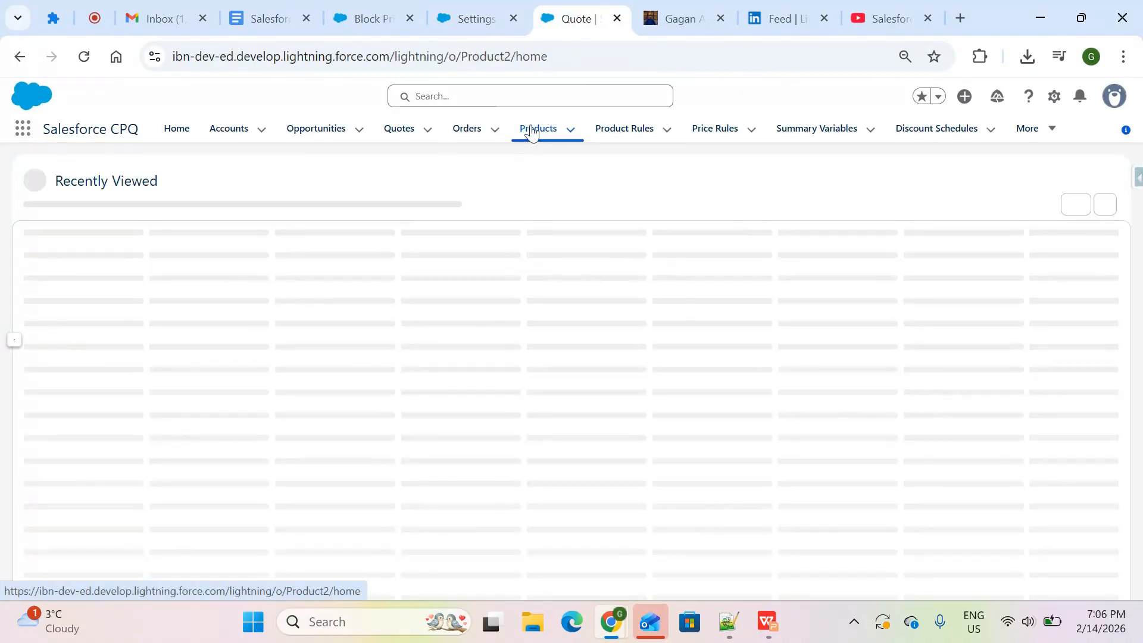
key(alt+Tab)
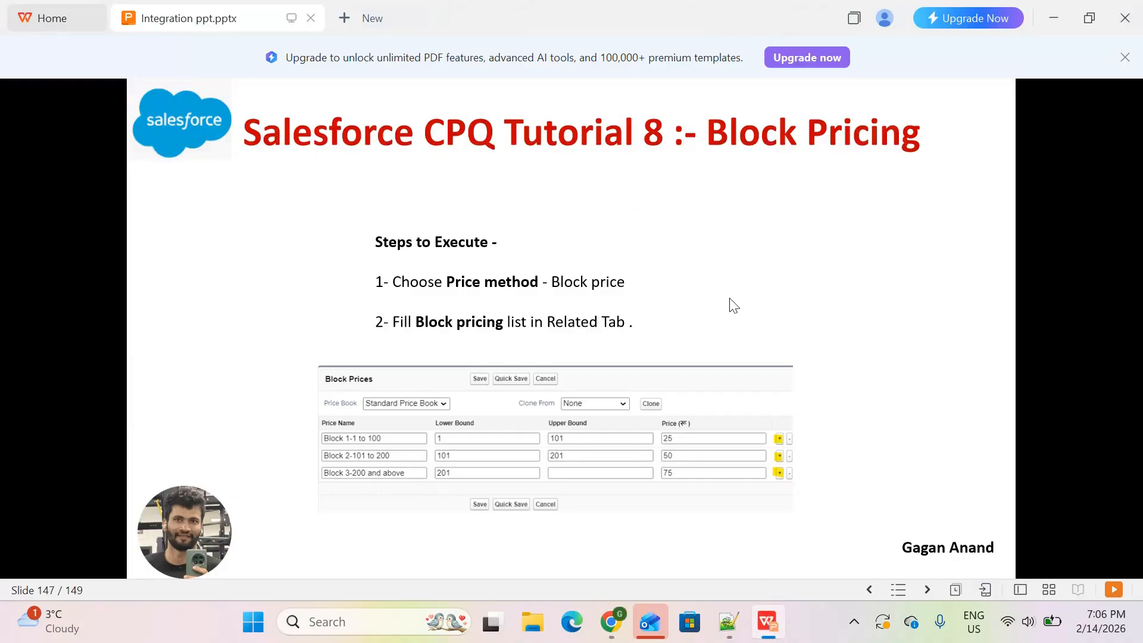
key(alt+Tab)
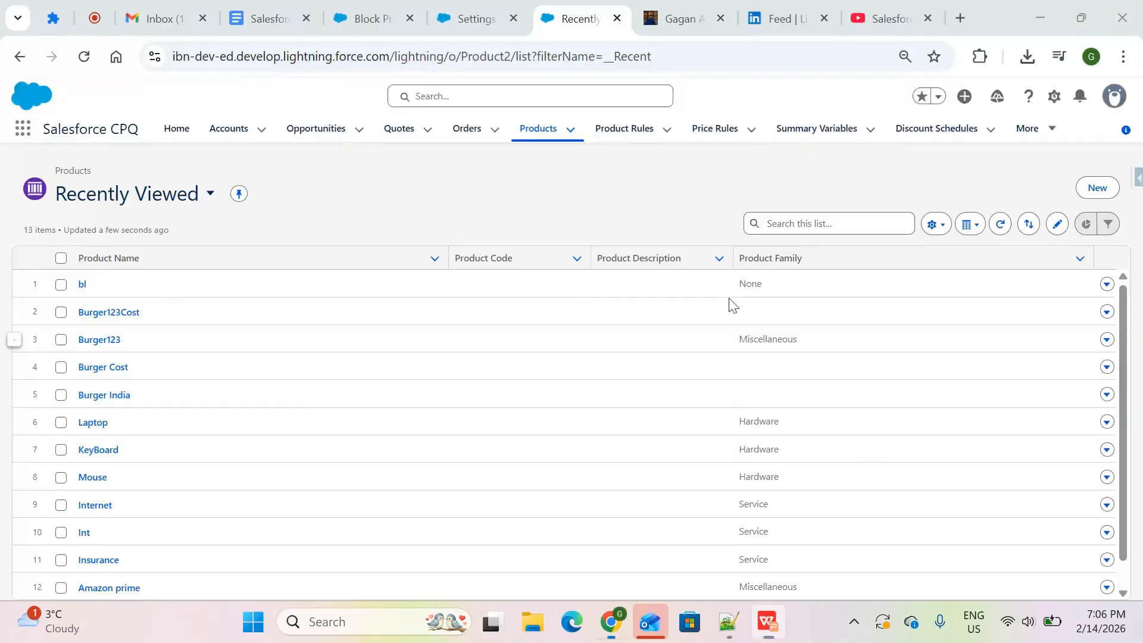
click(1097, 188)
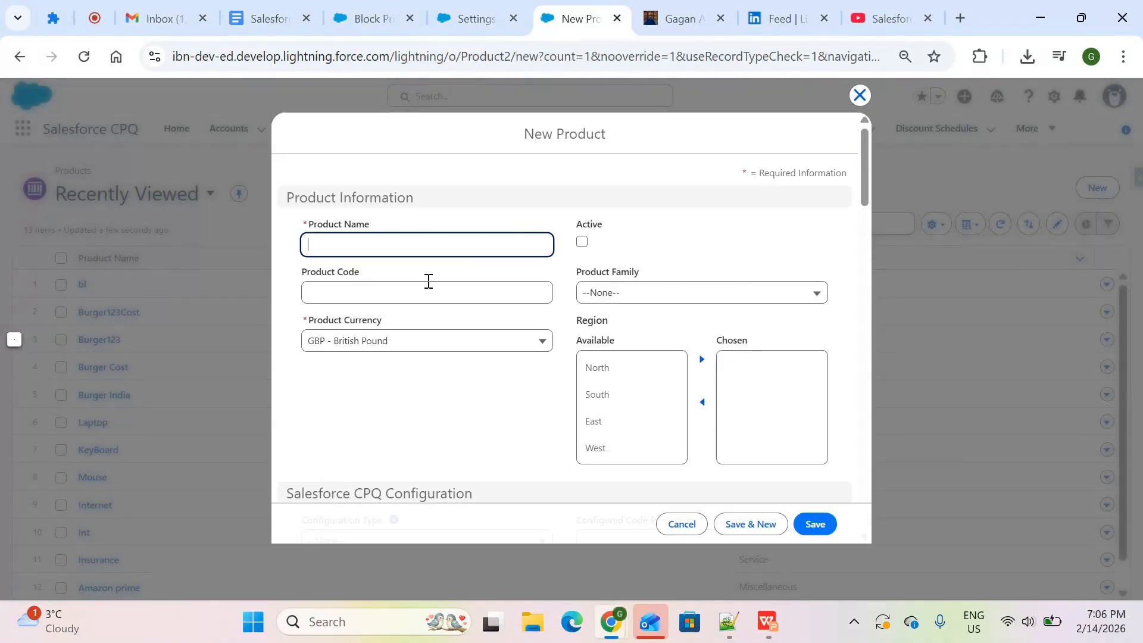
click(418, 249)
text(Block)
drag(409, 246, 247, 221)
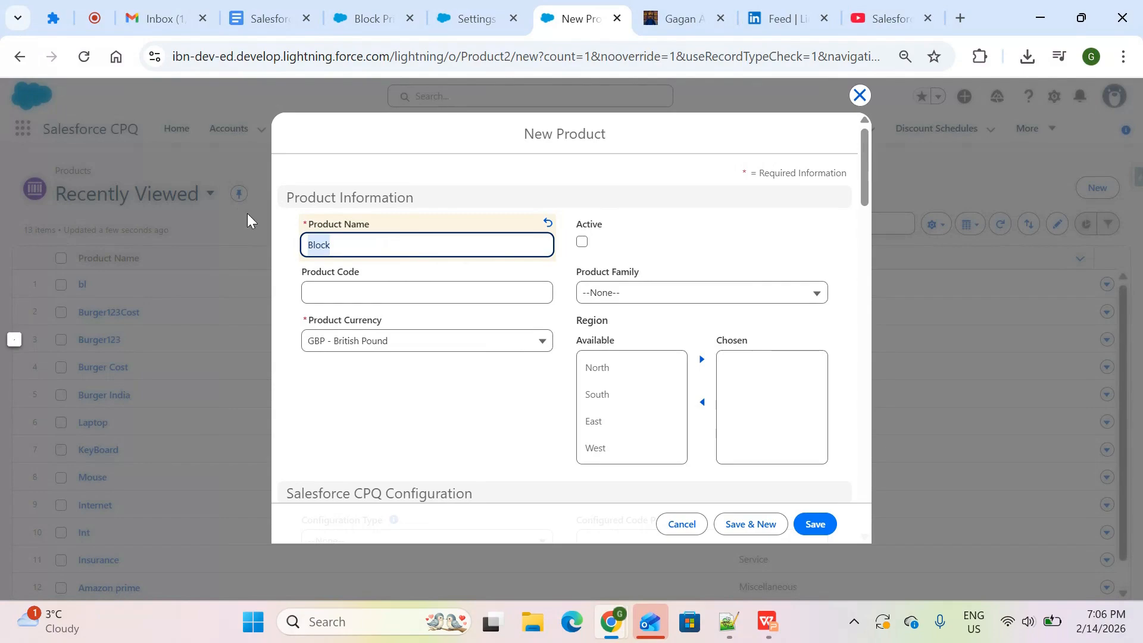
Set the new product's family to Hardware, mark it active, and save the record
click(633, 296)
click(630, 347)
click(659, 294)
click(636, 369)
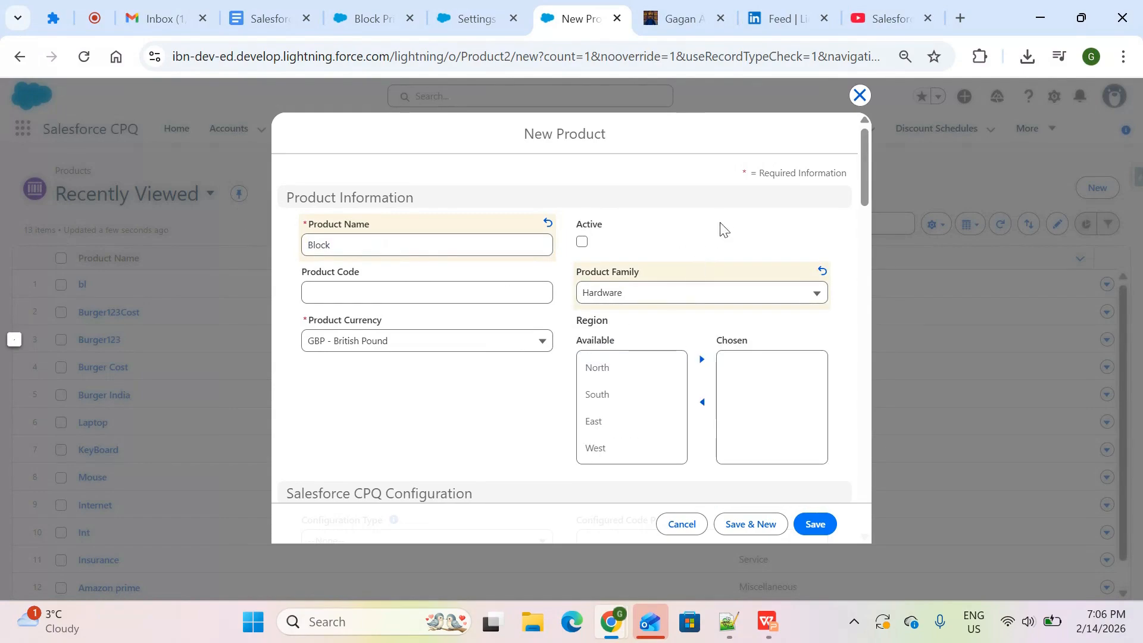
click(581, 241)
click(813, 524)
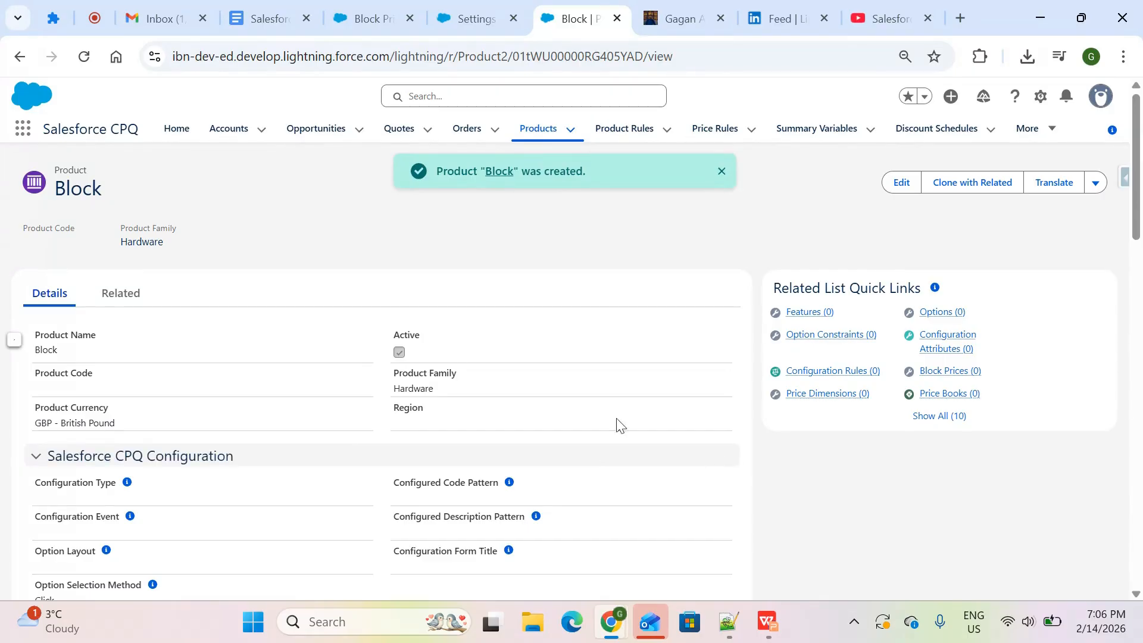
Edit the Block product and set its Pricing Method to Block in the Salesforce CPQ Pricing section
key(alt+Tab)
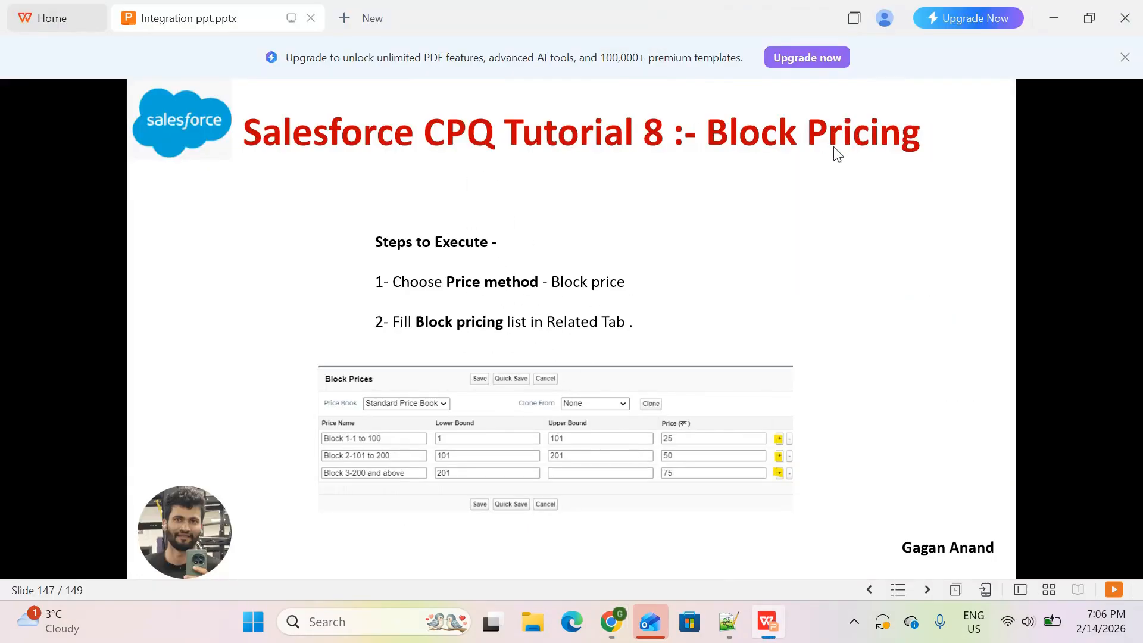
key(alt+Tab)
scroll(221, 381, down, 6)
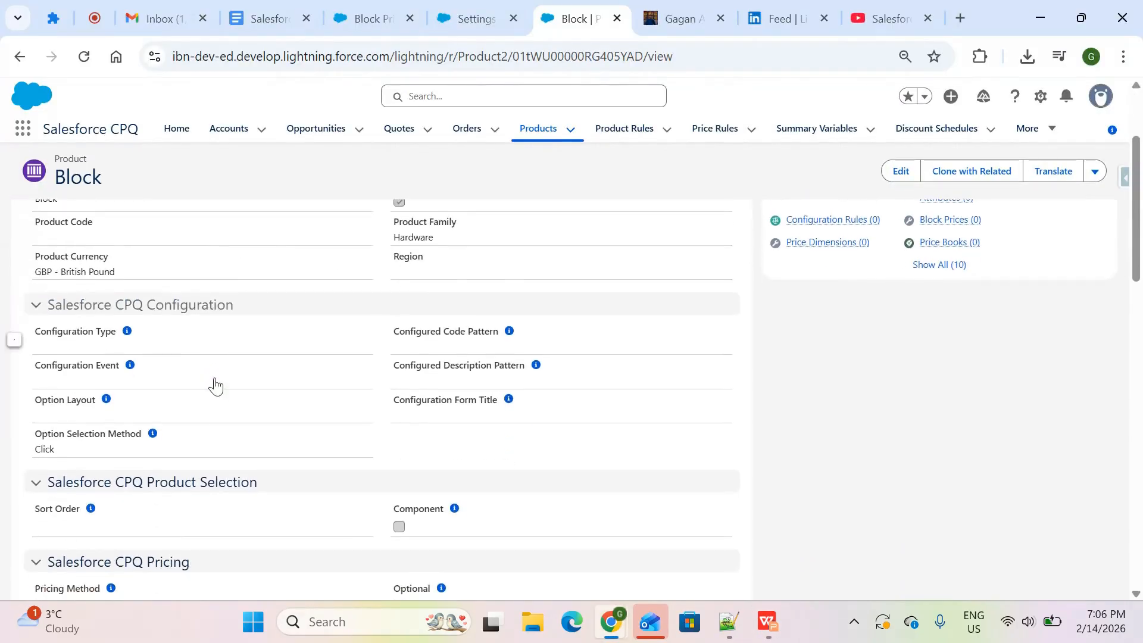
right_click(215, 381)
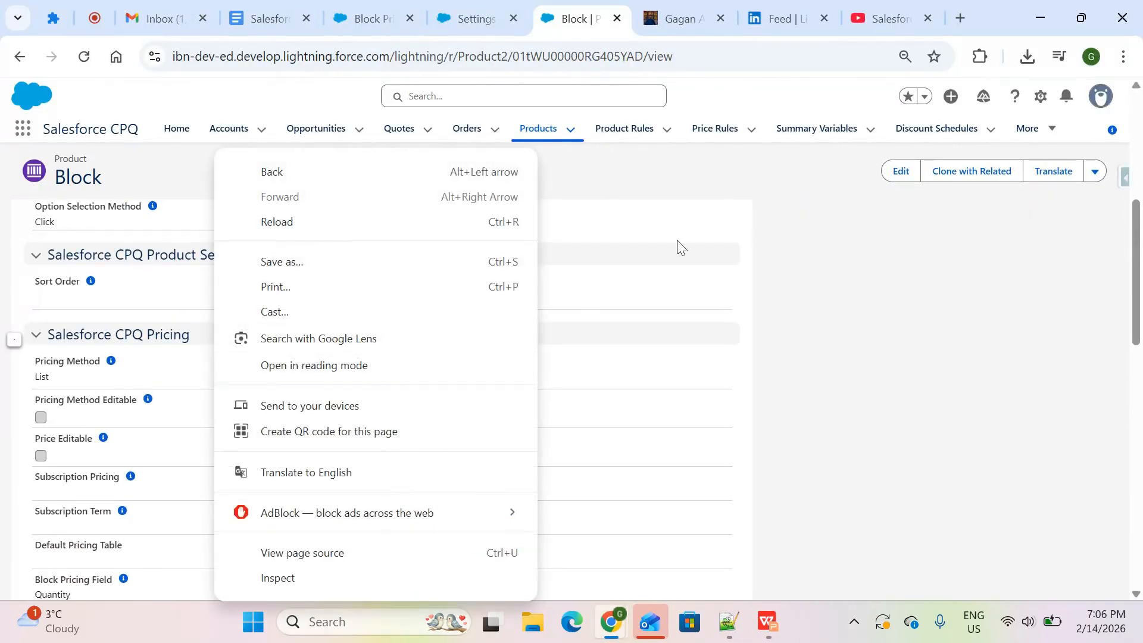
click(852, 277)
scroll(851, 278, up, 7)
click(901, 182)
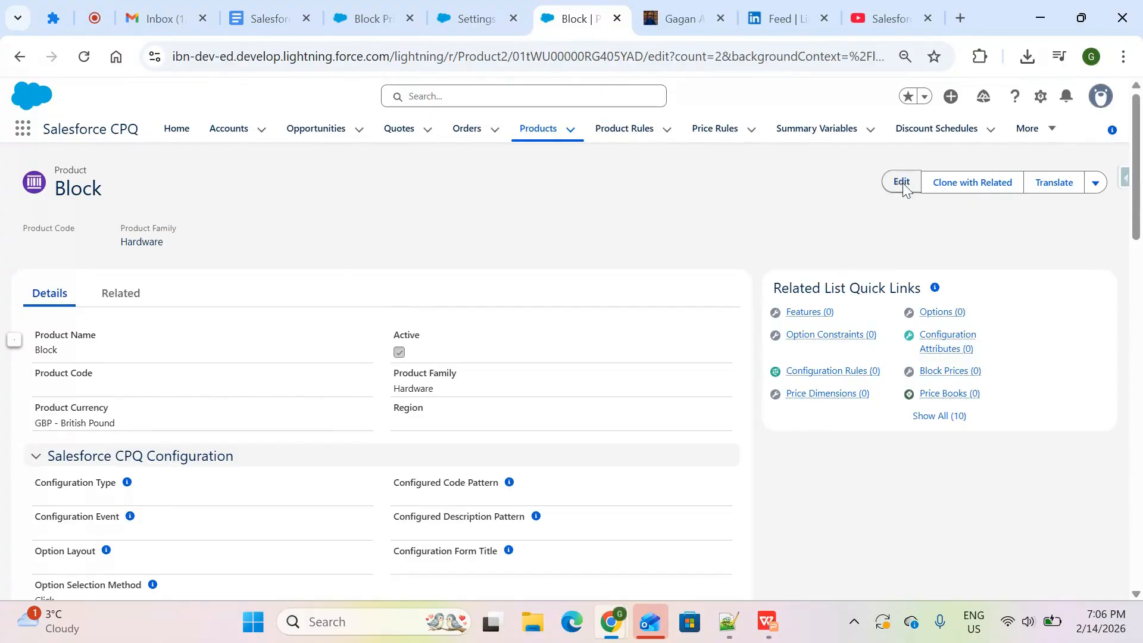
scroll(338, 299, down, 7)
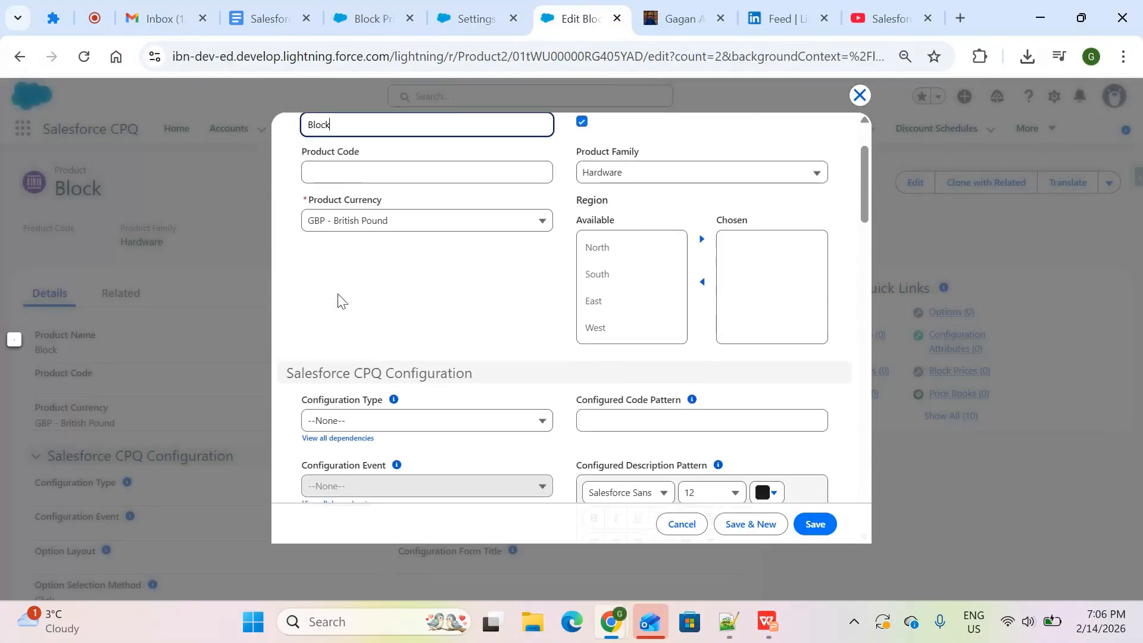
scroll(338, 299, down, 4)
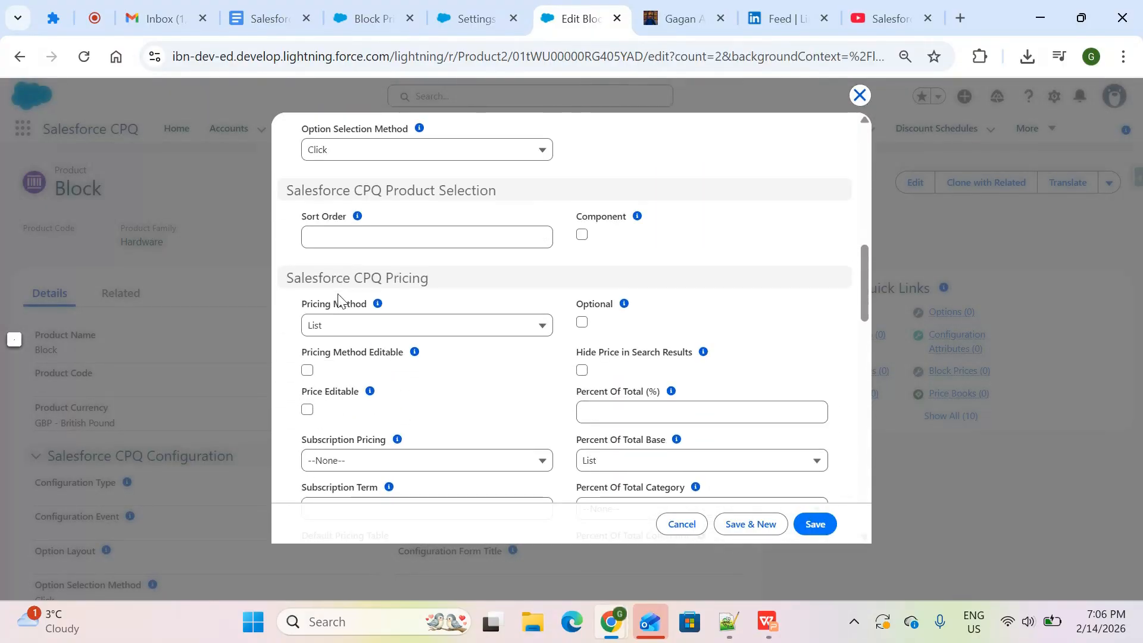
click(357, 326)
click(362, 425)
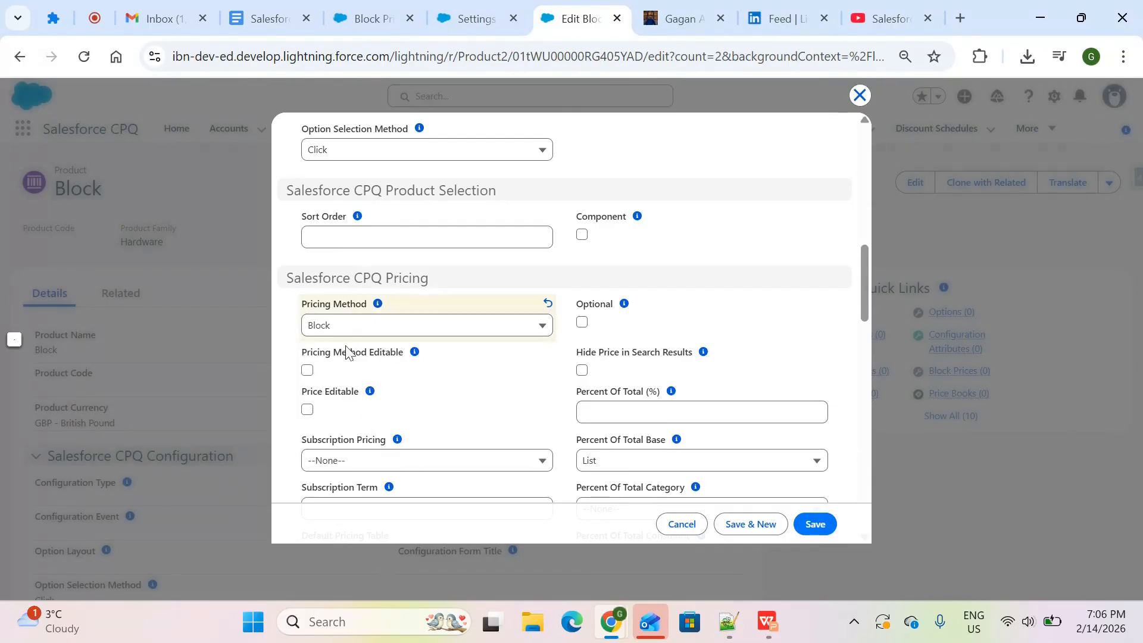
Save the Block product's edited pricing method and check the block pricing steps on the presentation slide
click(820, 526)
key(alt+Tab)
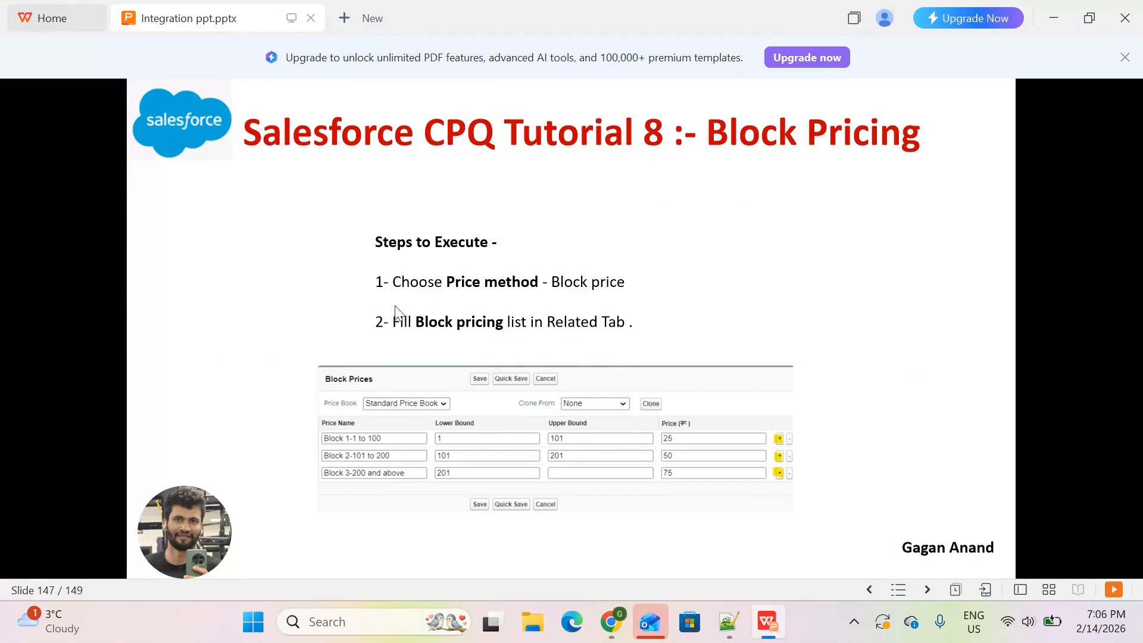
key(alt+Tab)
Add a standard price to the Block product's Price Books related list with a list price of 0.00 and save it
click(121, 293)
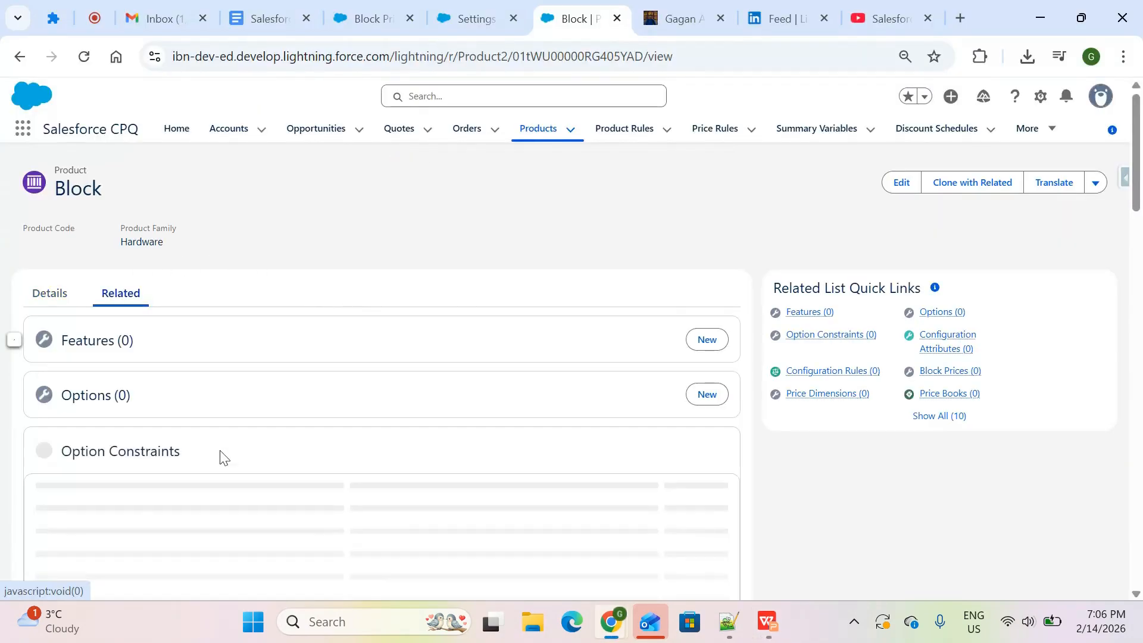
scroll(223, 457, down, 15)
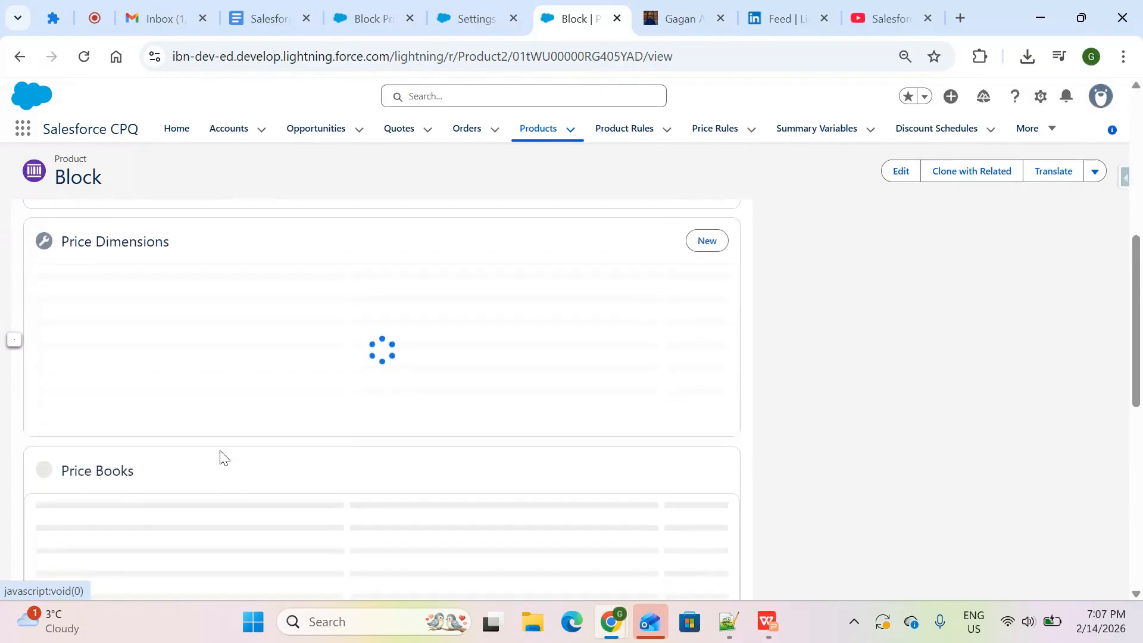
scroll(191, 395, up, 8)
scroll(192, 395, down, 5)
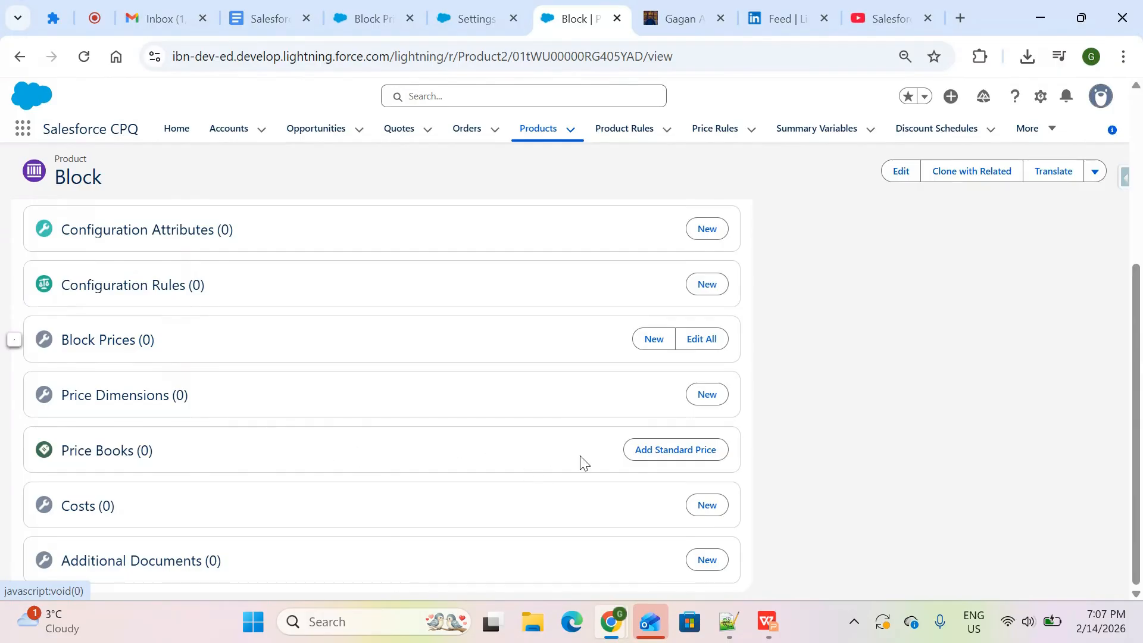
click(660, 448)
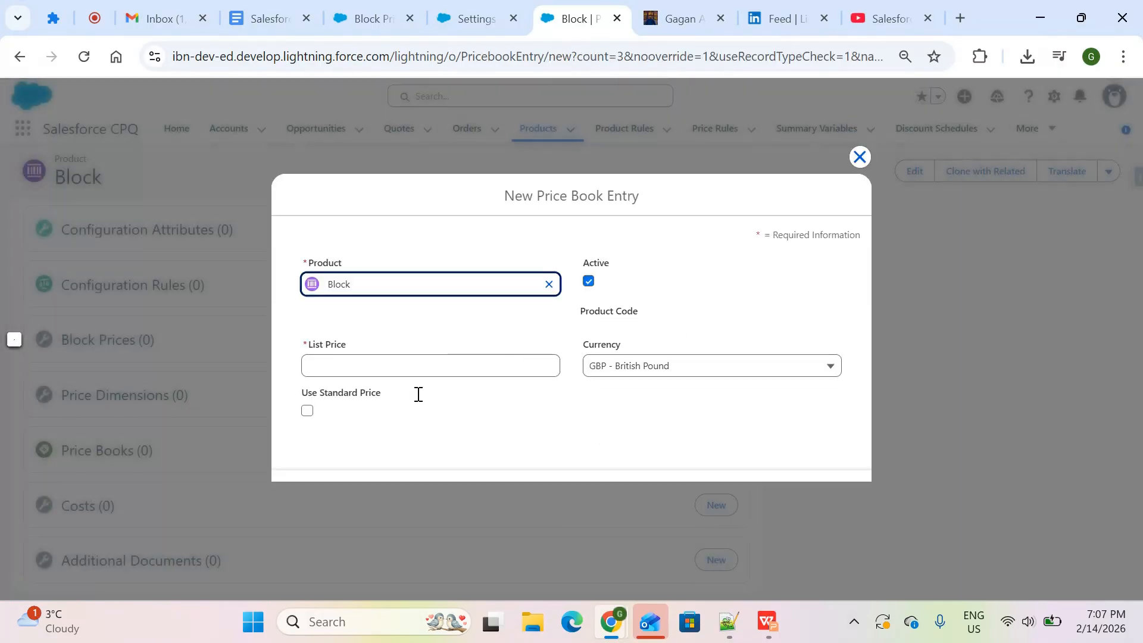
click(375, 375)
text(0)
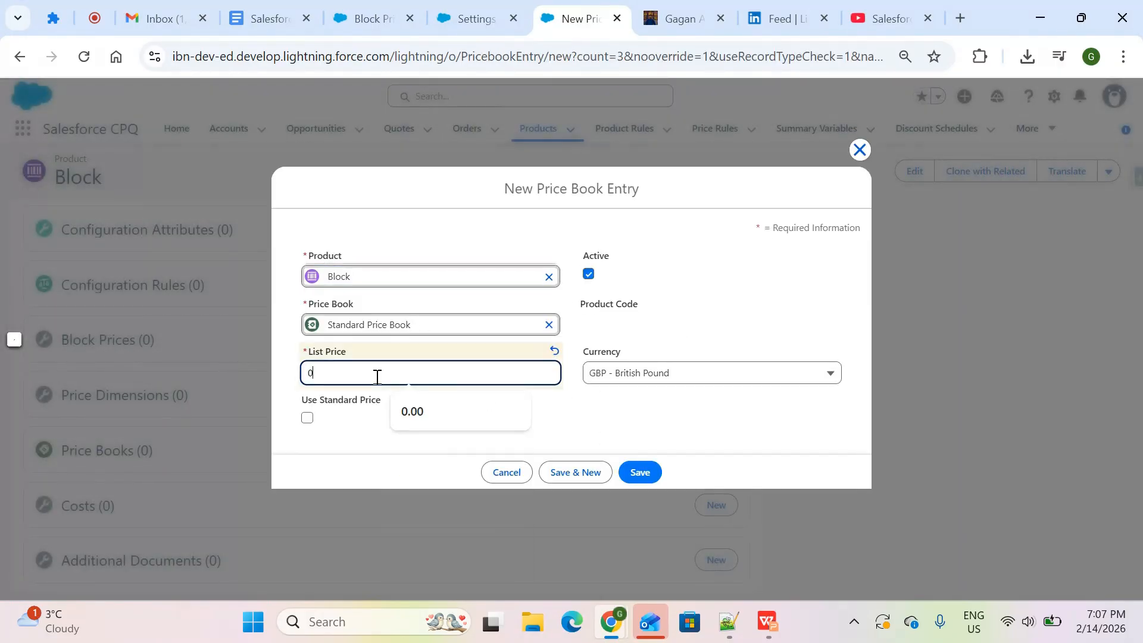
click(576, 412)
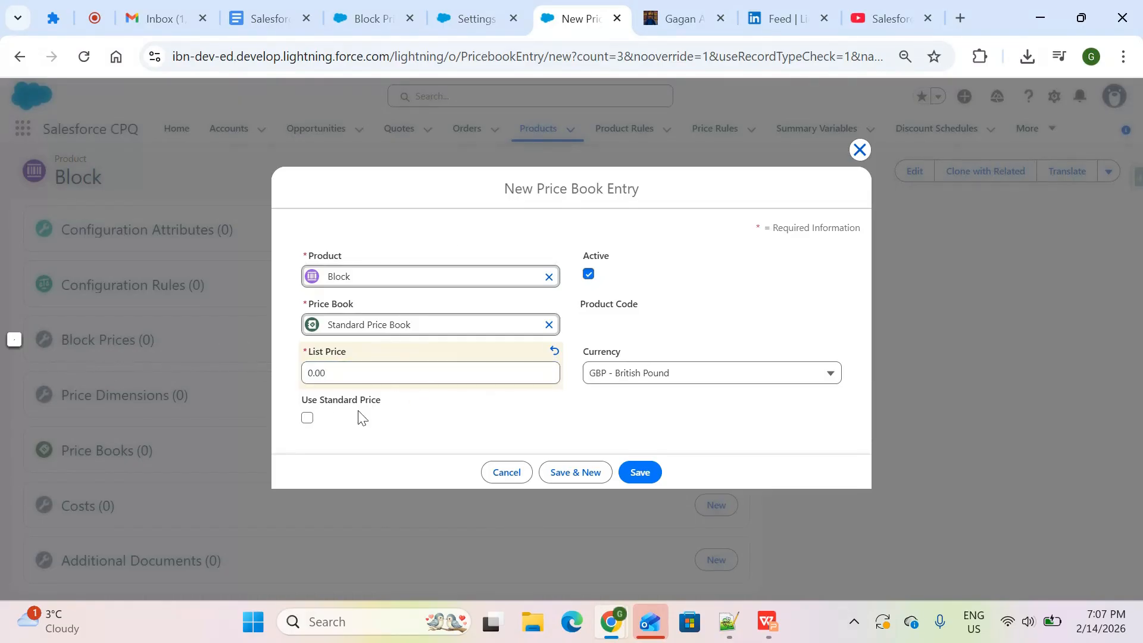
click(636, 470)
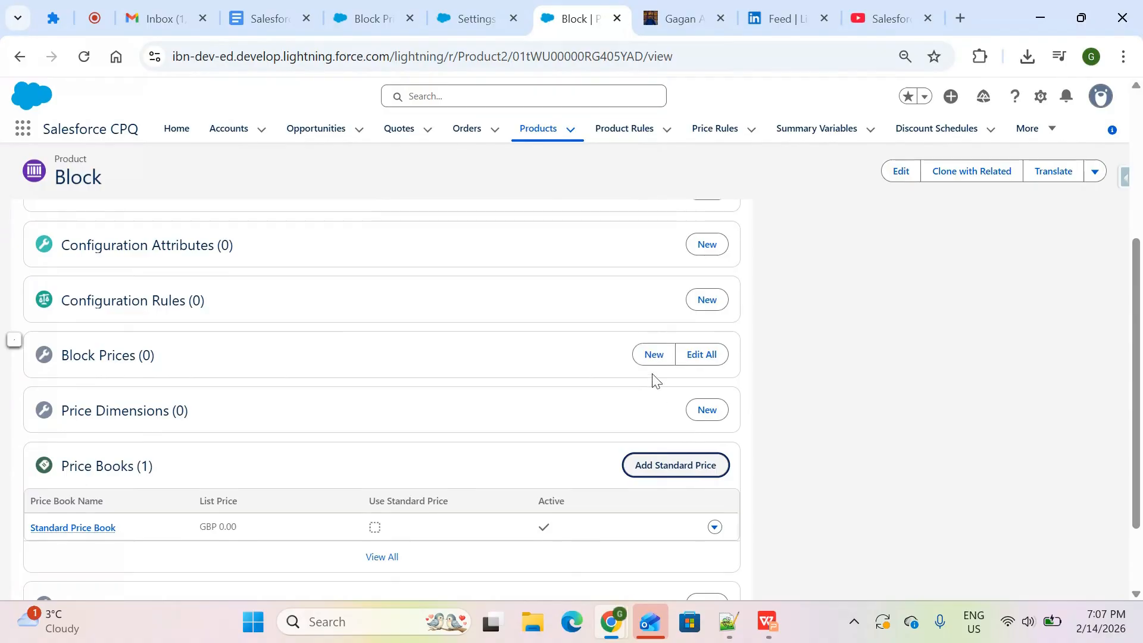
Open all of the product's block prices for editing and name the first tier Charger Bulk 1 to 100
click(714, 362)
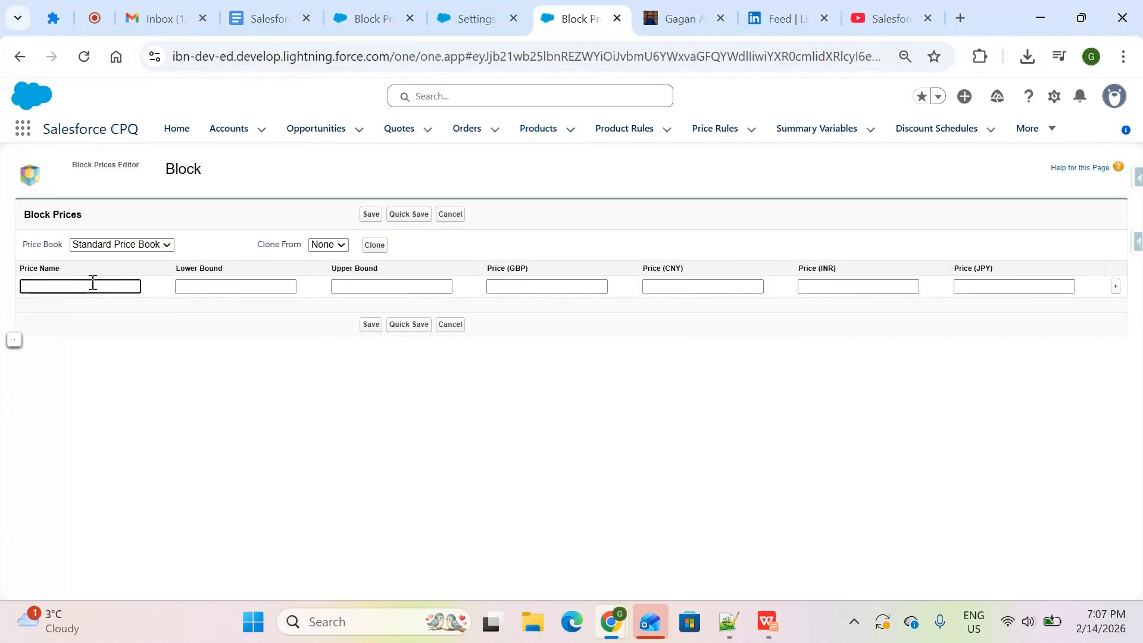
click(93, 283)
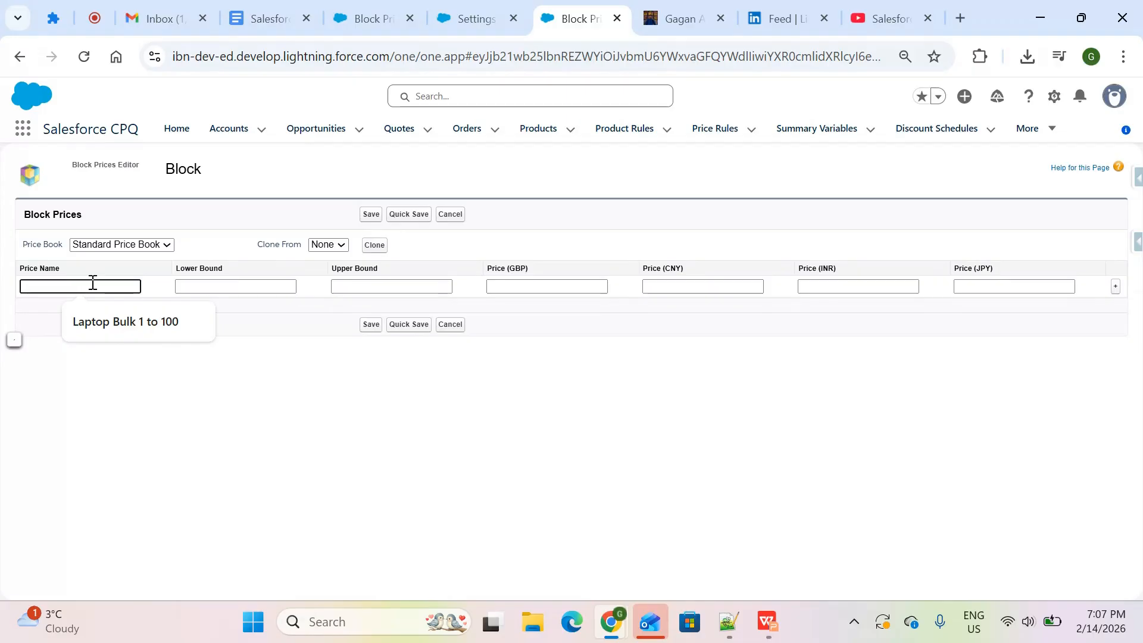
click(109, 316)
drag(52, 284, 5, 290)
text(Charger Bulk 1 to 100)
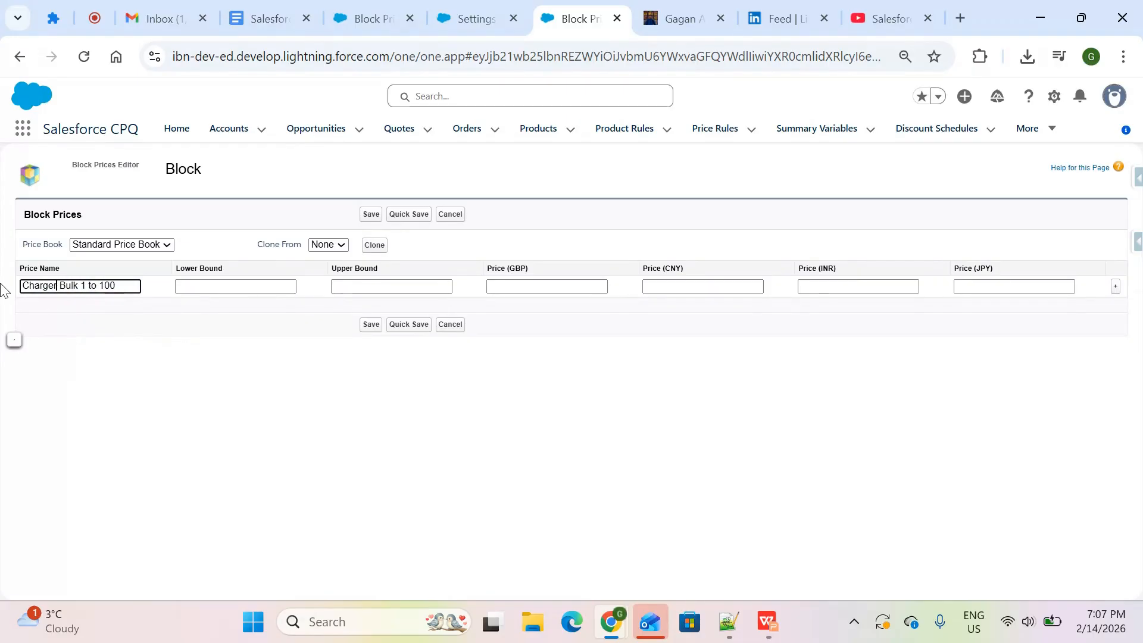
click(125, 321)
Set the first tier's lower bound to 1, upper bound to 100 and GBP price to 50, following the slide's price table
click(244, 286)
text(1)
click(344, 284)
text(100)
click(552, 286)
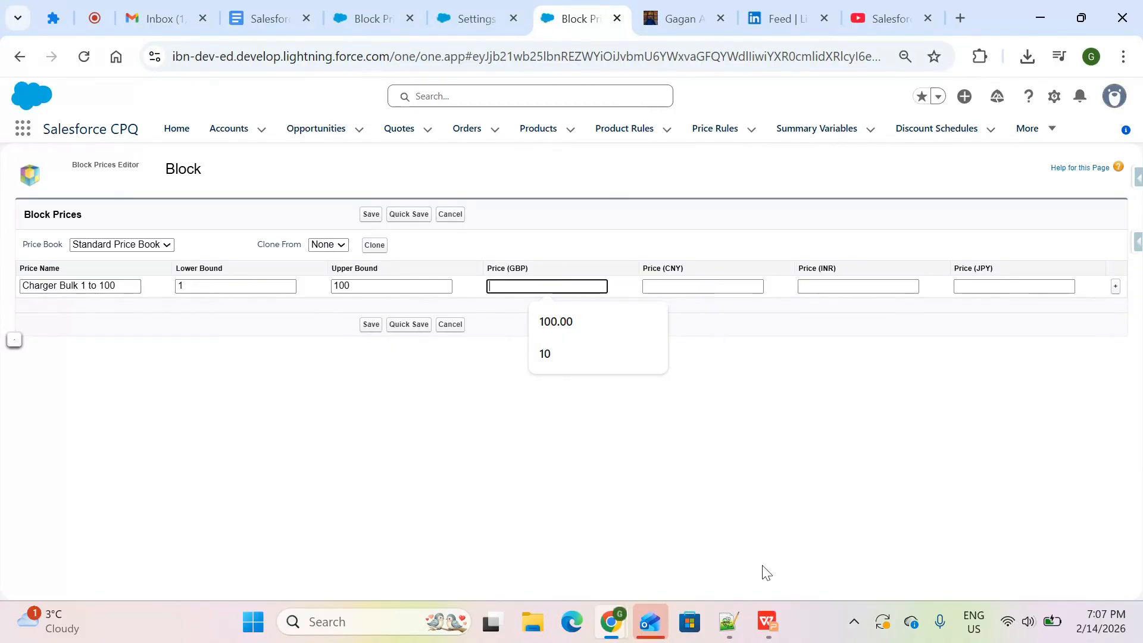
click(768, 621)
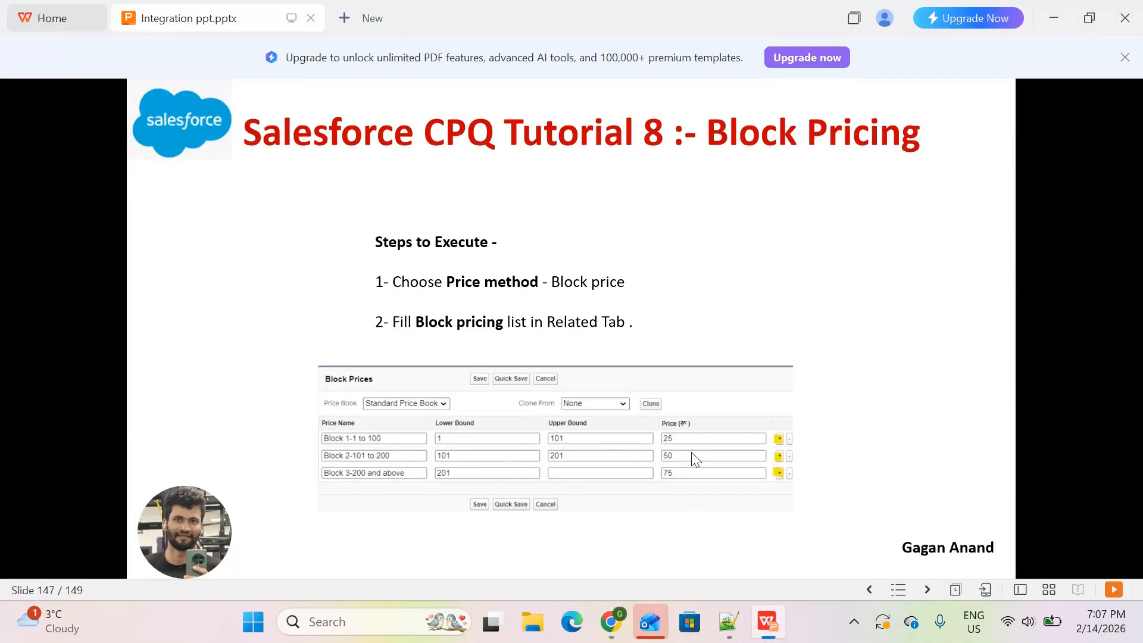
scroll(689, 463, up, 1)
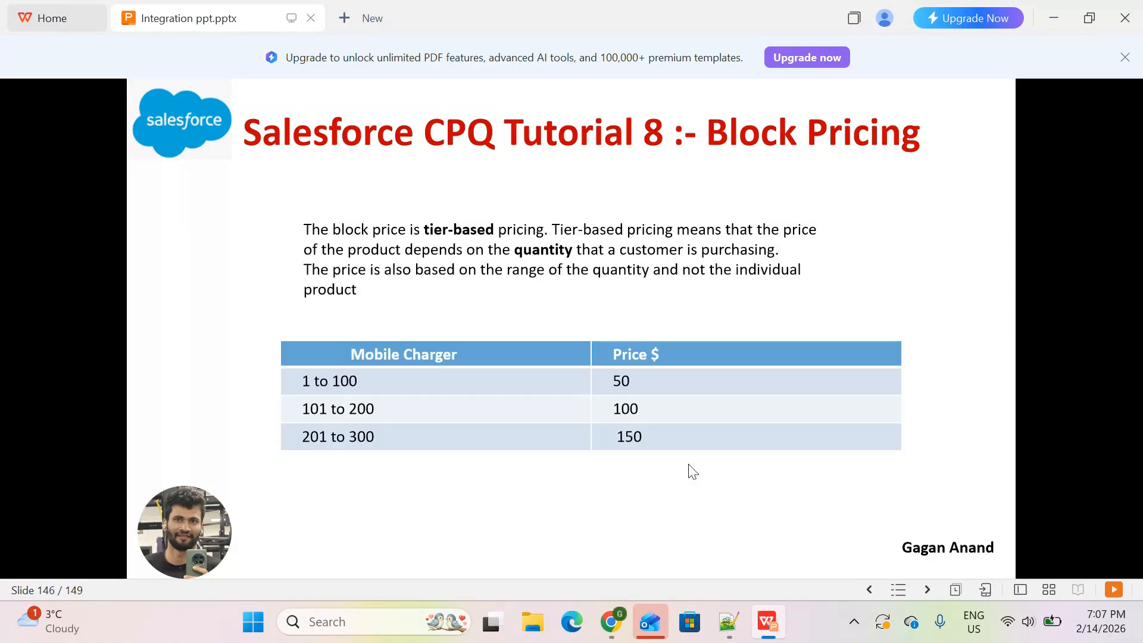
key(alt+Tab)
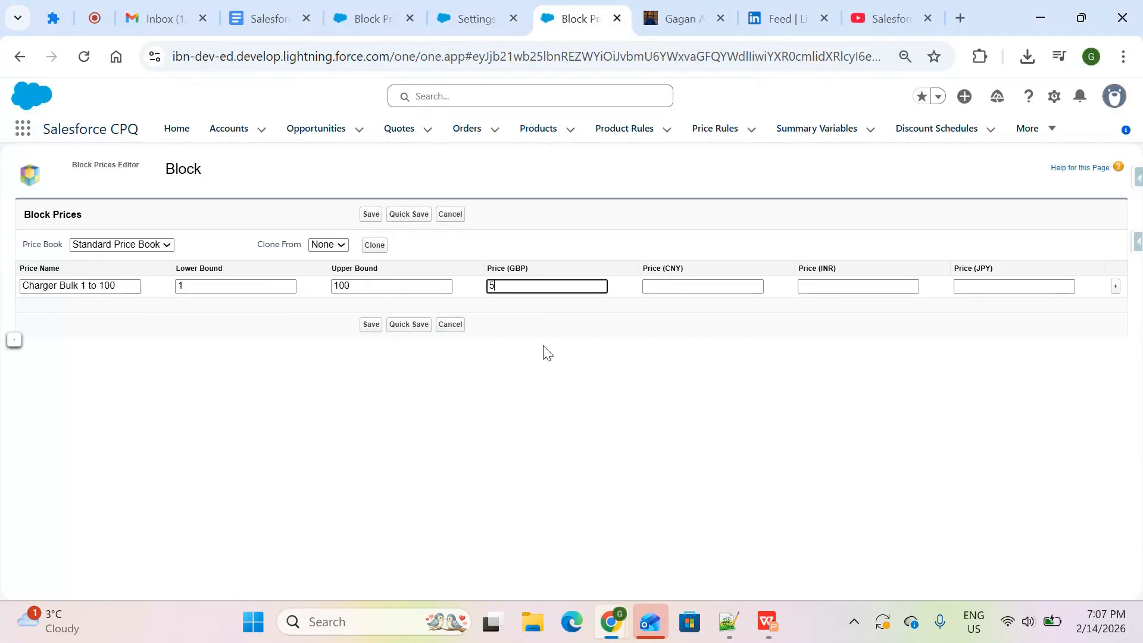
Add a second block price row, copy the first tier's name into it, and check the slide for the second range
click(1115, 289)
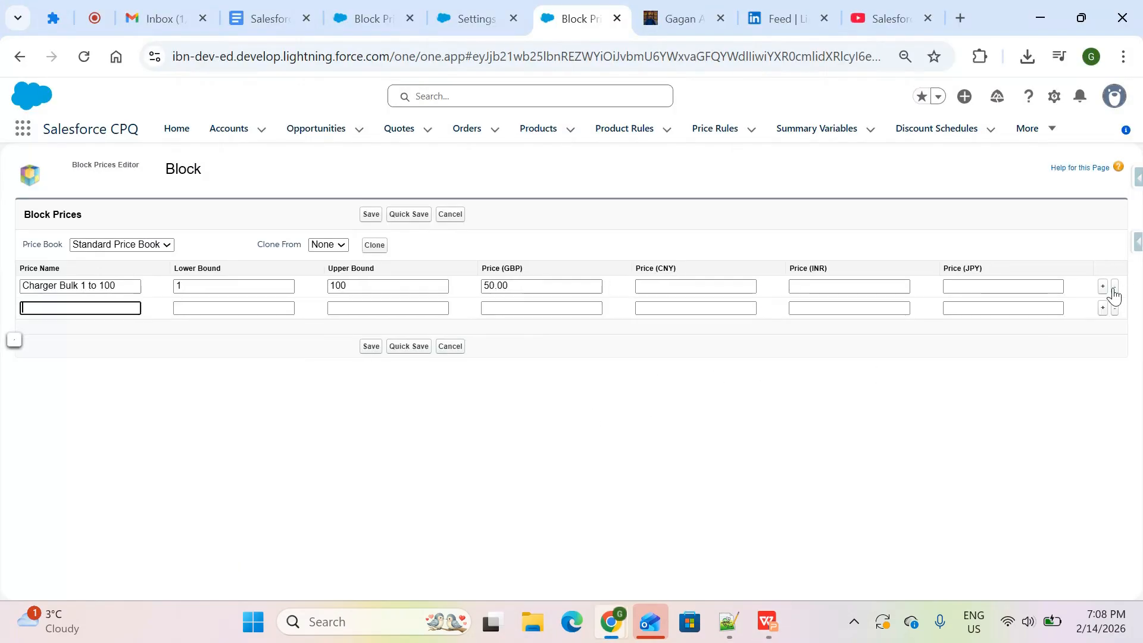
triple_click(108, 287)
key(ctrl+c)
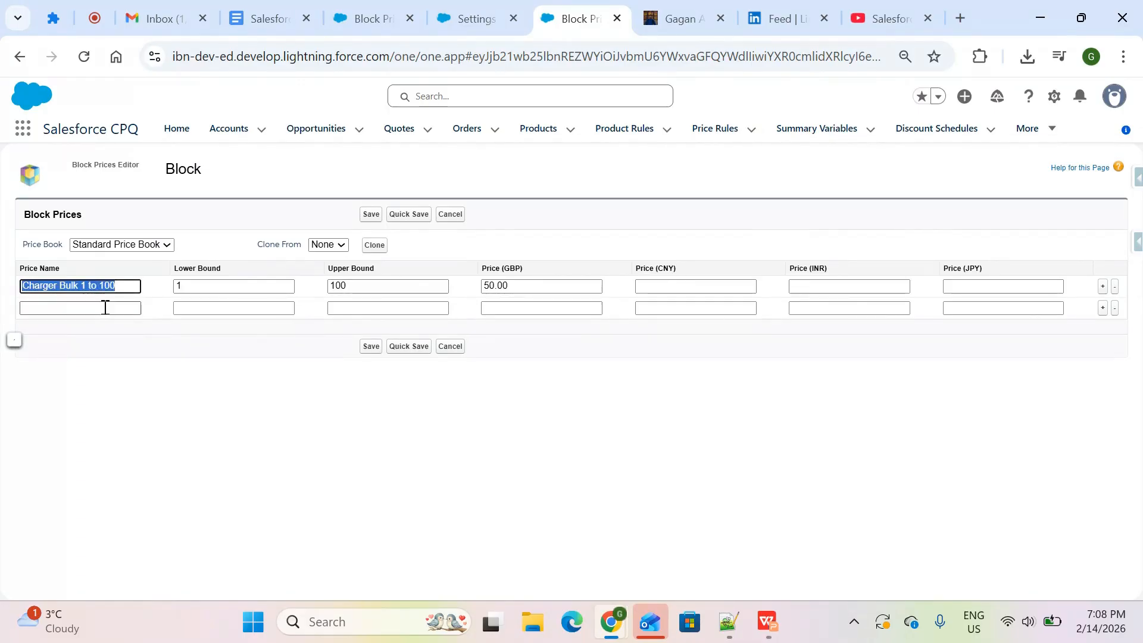
click(117, 309)
key(ctrl+v)
key(alt+Tab)
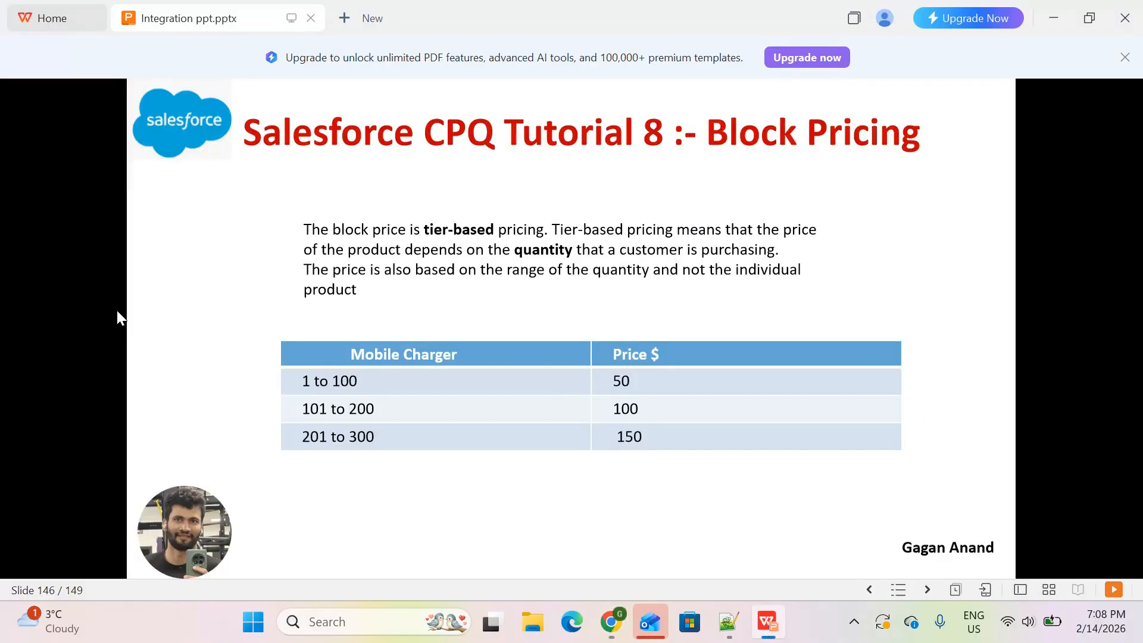
key(alt+Tab)
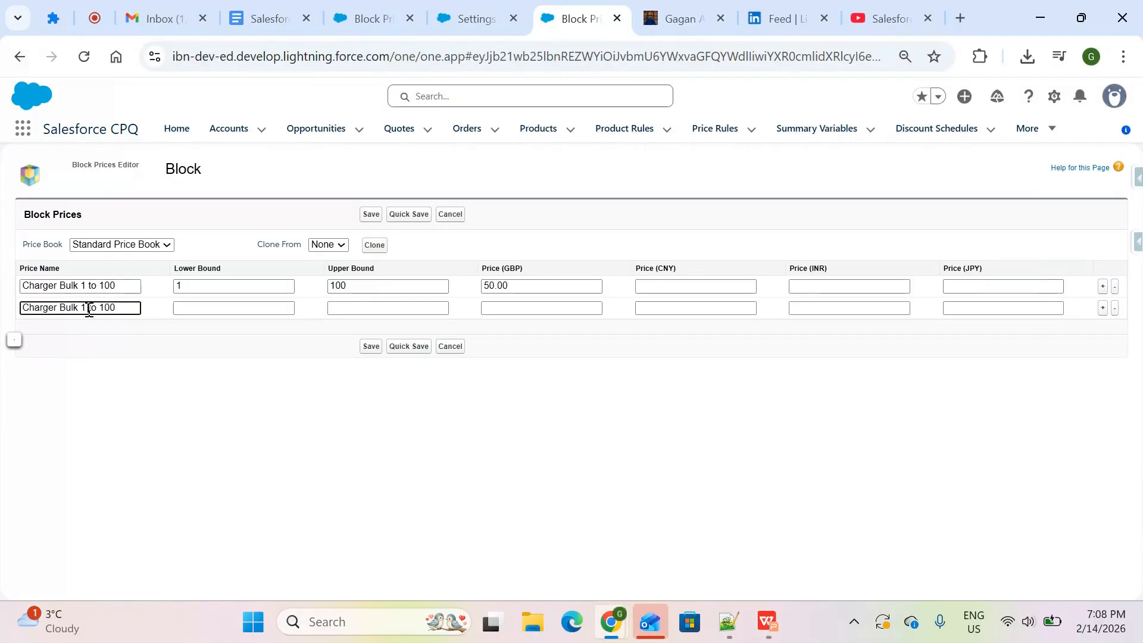
Change the second block price row's name to Charger Bulk 101 to 200
click(89, 309)
text(01)
click(128, 307)
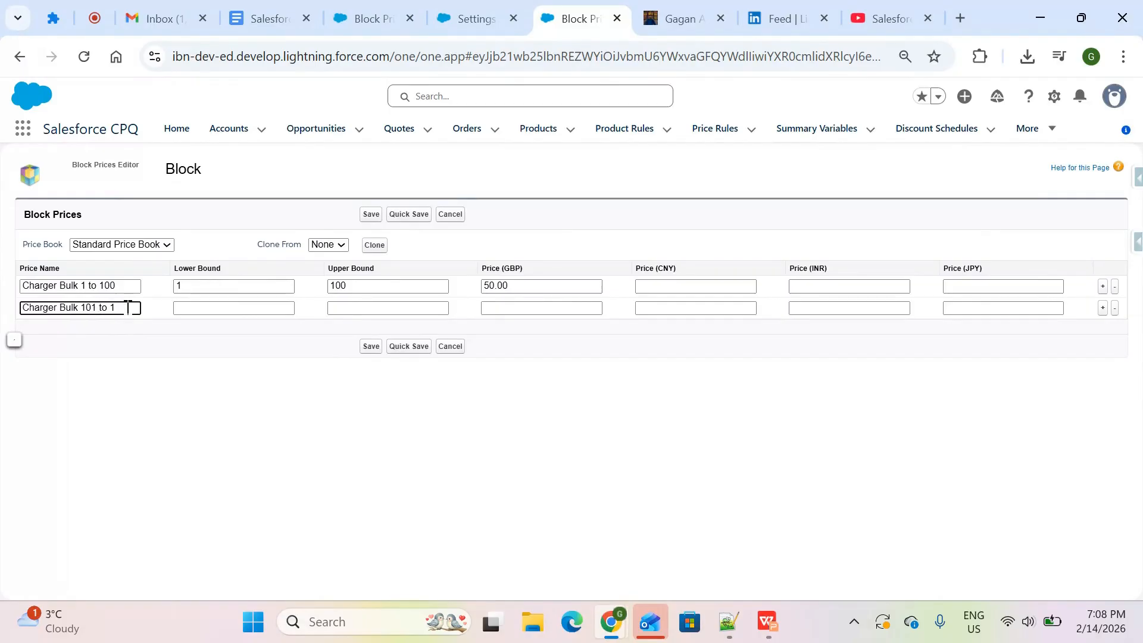
text(00)
click(244, 308)
text(200)
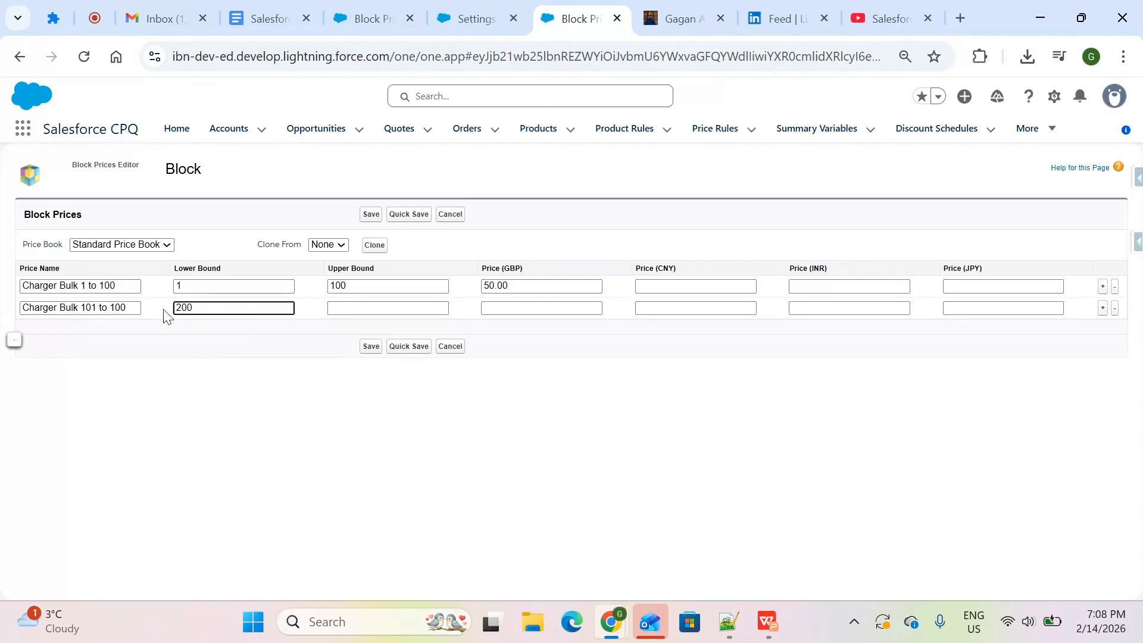
double_click(114, 307)
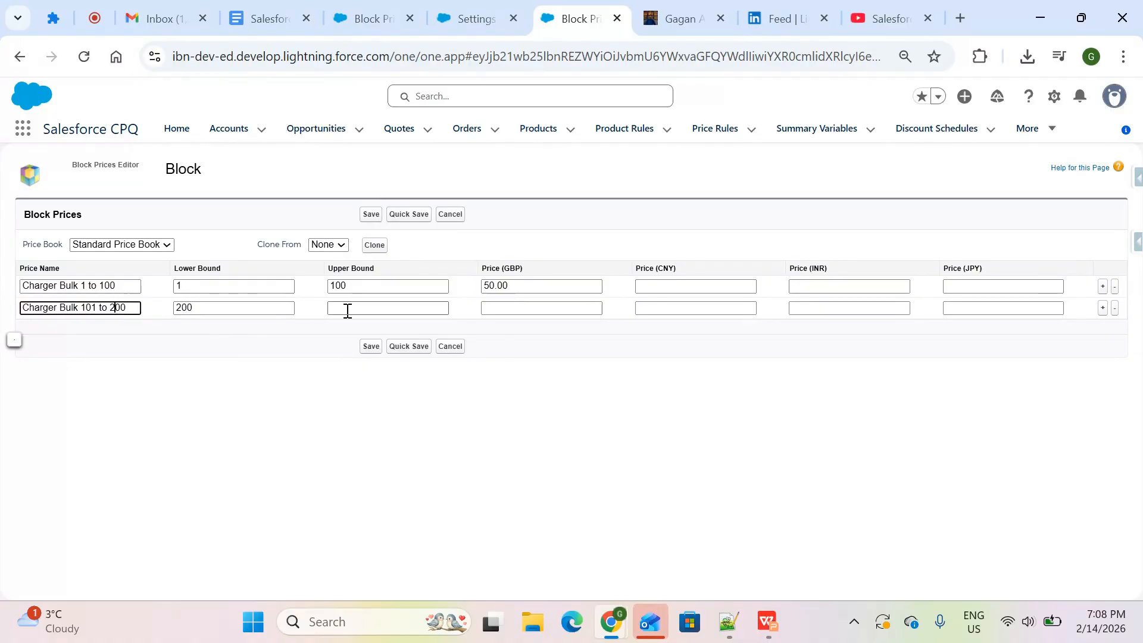
Set the second tier's lower bound to 100, upper bound to 200 and GBP price to 100
click(180, 309)
click(378, 308)
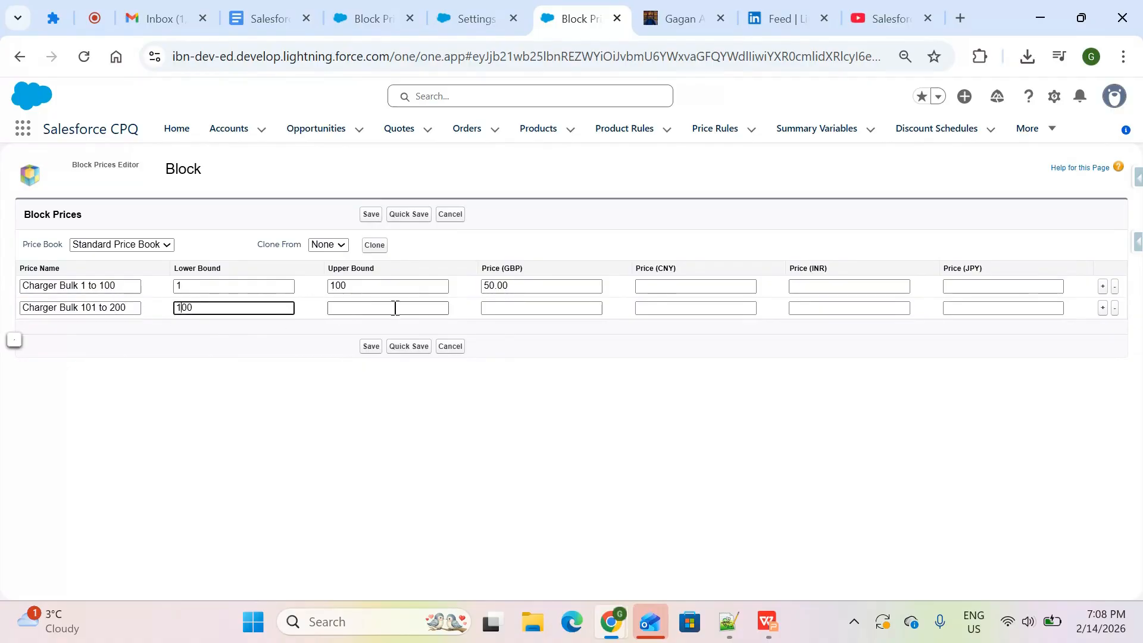
text(200)
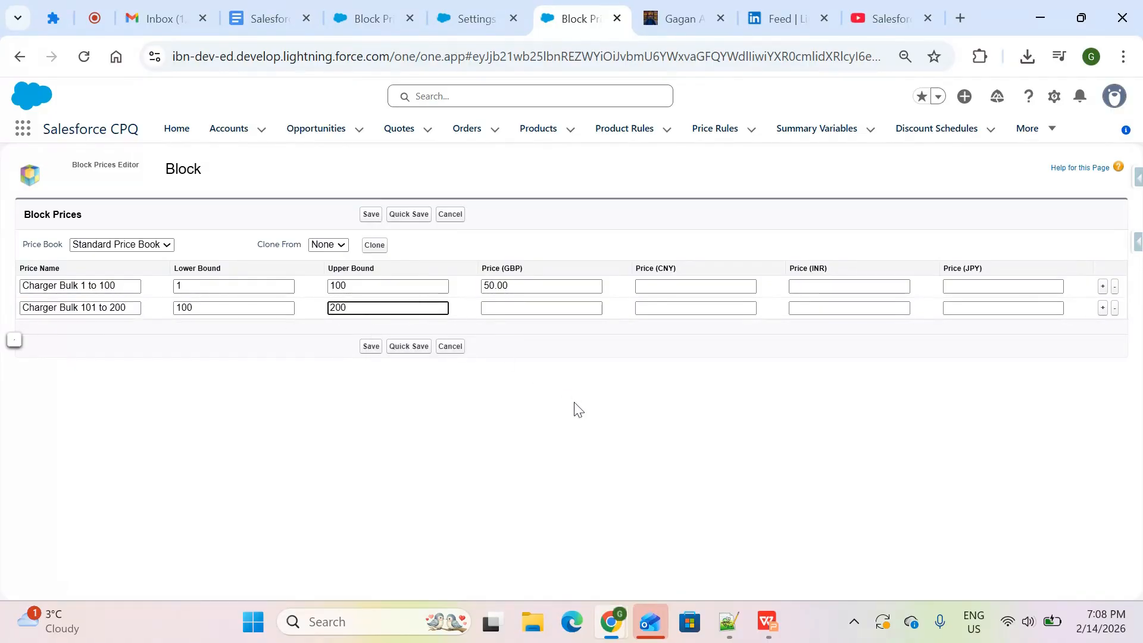
key(alt+Tab)
key(alt+Tab)
click(546, 308)
text(100)
click(622, 405)
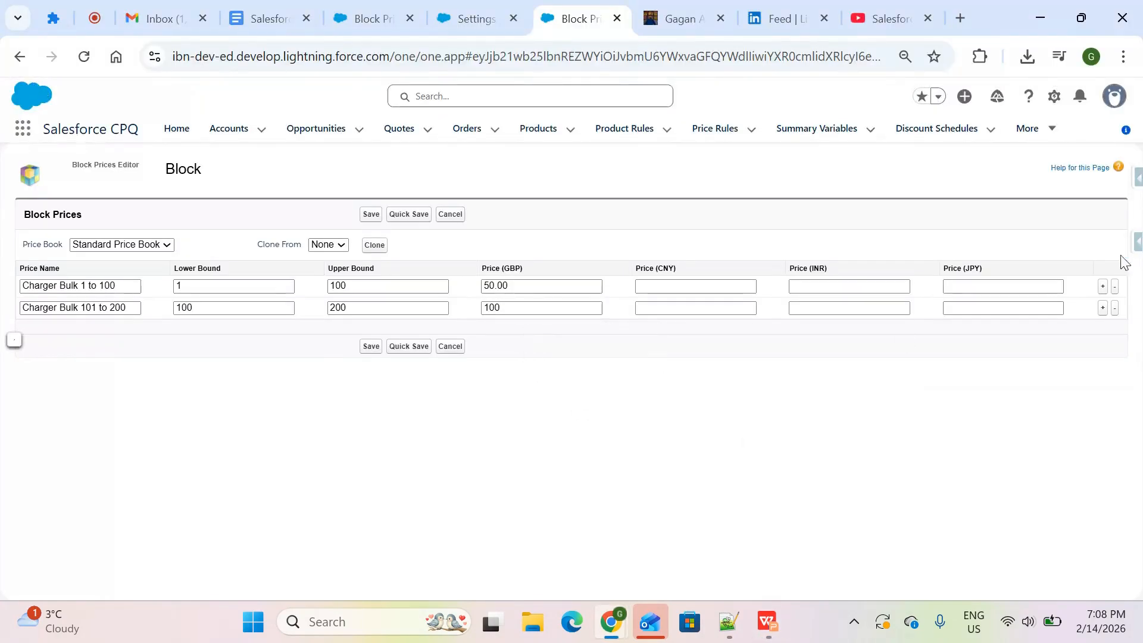
Add a third block price row, copy the second tier's name into it, and check the slide for the third range
click(1102, 308)
triple_click(88, 308)
key(ctrl+c)
click(88, 333)
key(ctrl+v)
key(alt+Tab)
key(alt+Tab)
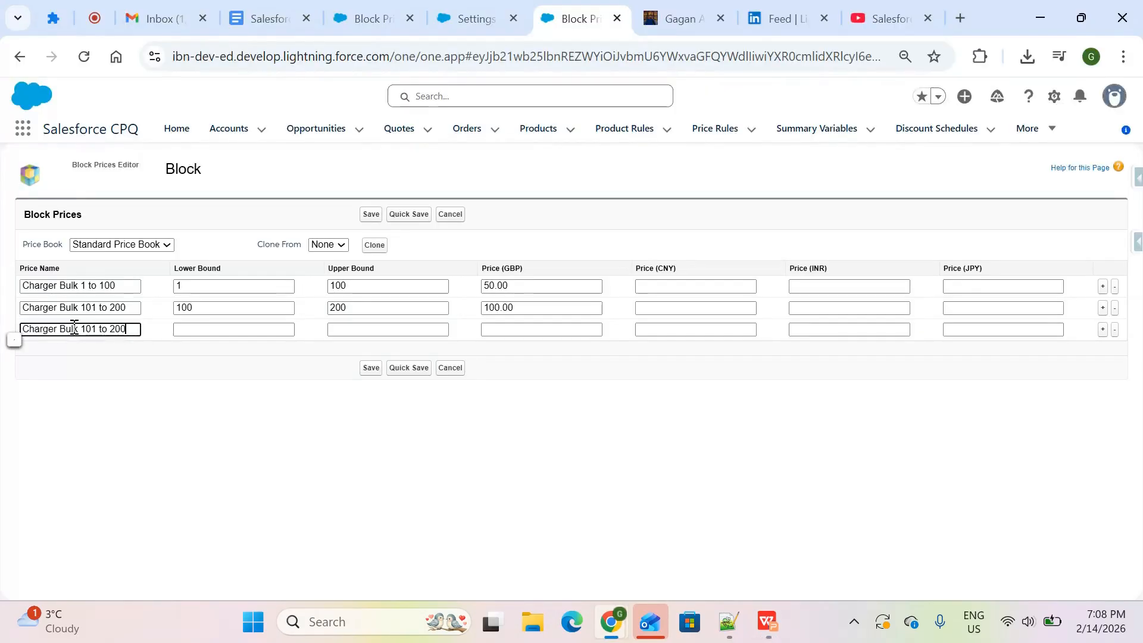
Replace the third block price row's name with More than 200
key(BackSpace)
key(BackSpace)
key(BackSpace)
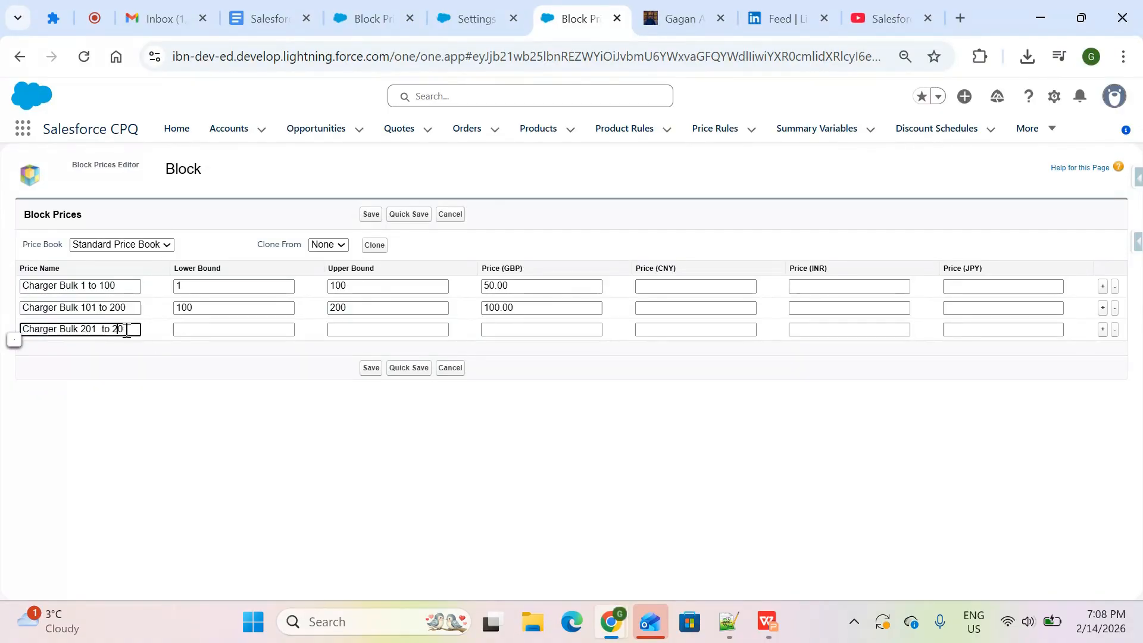
key(BackSpace)
text(a)
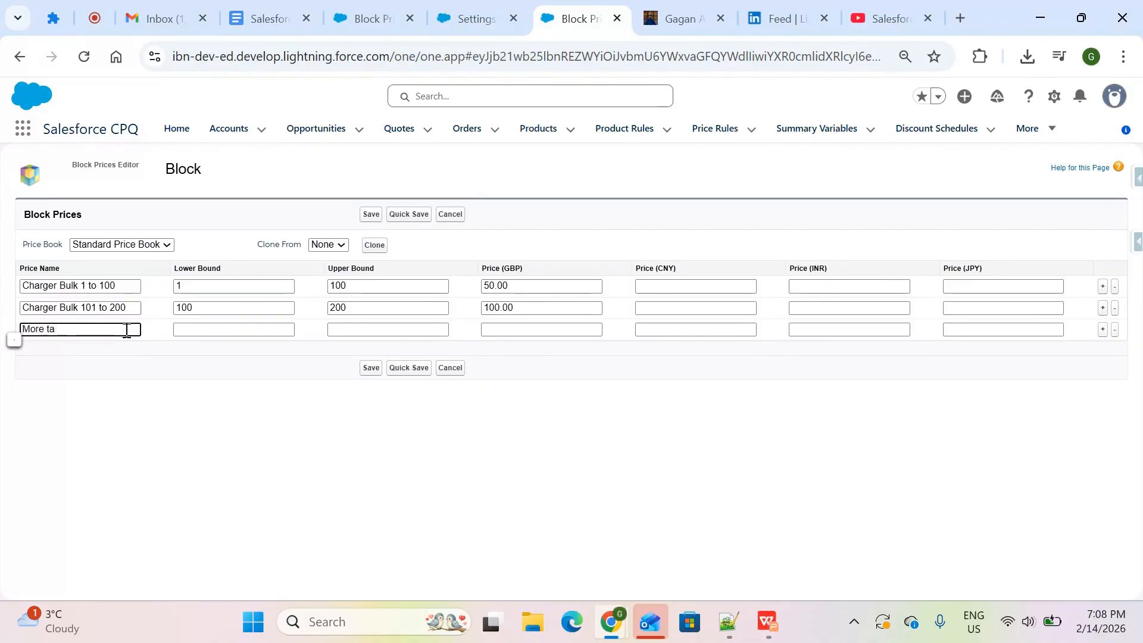
text(nan)
Set the third tier's lower bound to 200 and GBP price to 150 without an upper bound, and save the block prices
click(266, 323)
text(200)
click(351, 398)
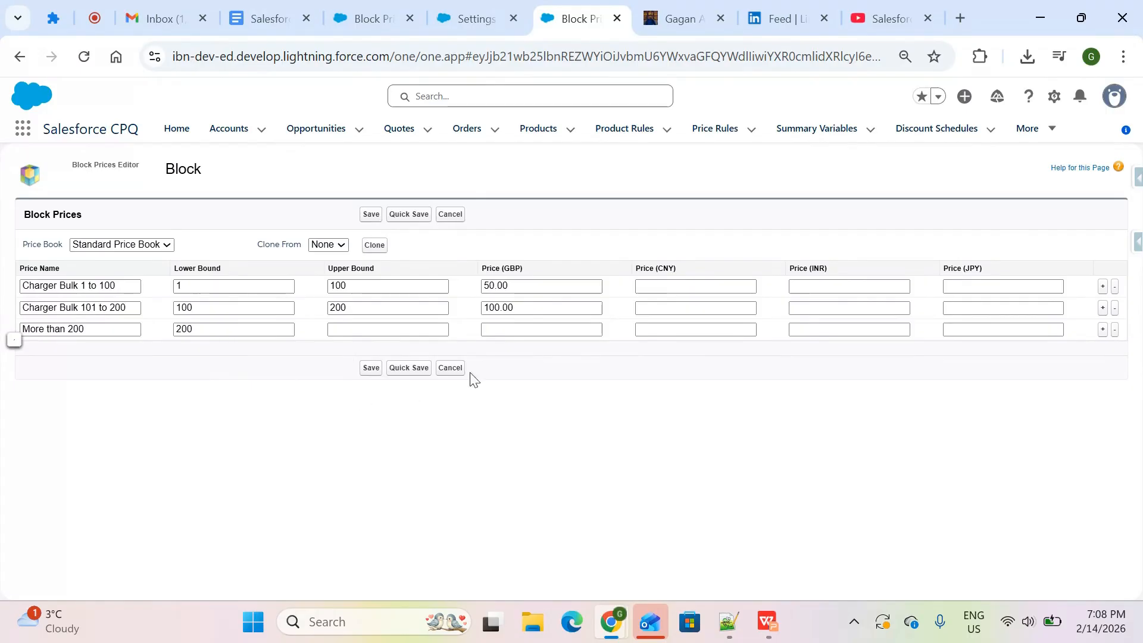
click(543, 323)
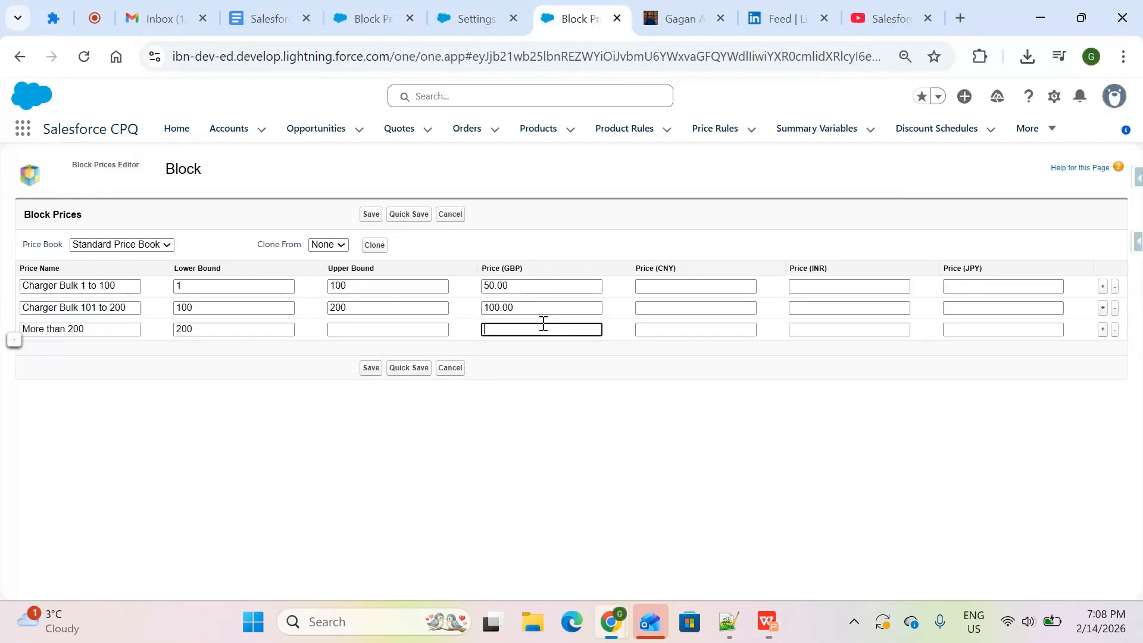
click(564, 407)
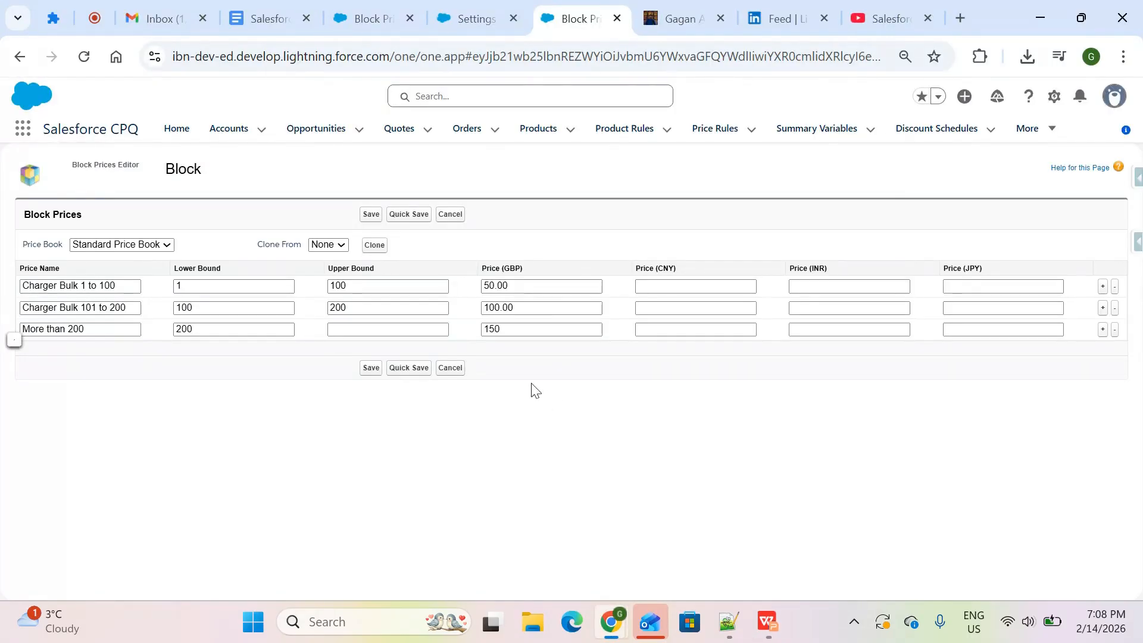
click(366, 373)
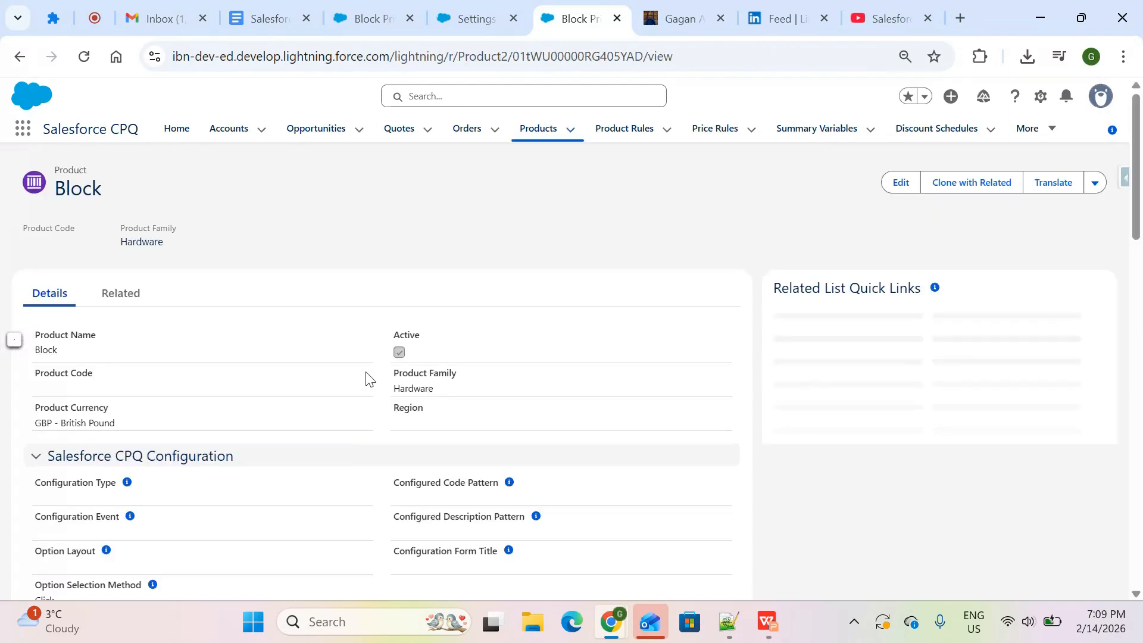
Open Setup in a separate browser tab and switch that tab to the Salesforce CPQ app
scroll(388, 584, down, 18)
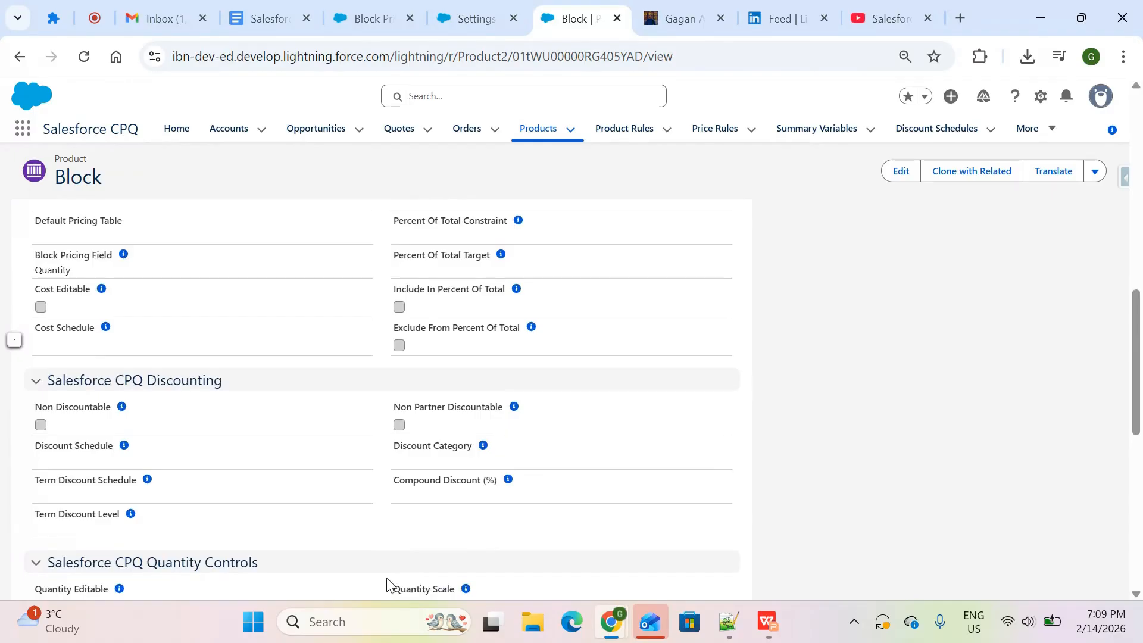
scroll(387, 584, up, 20)
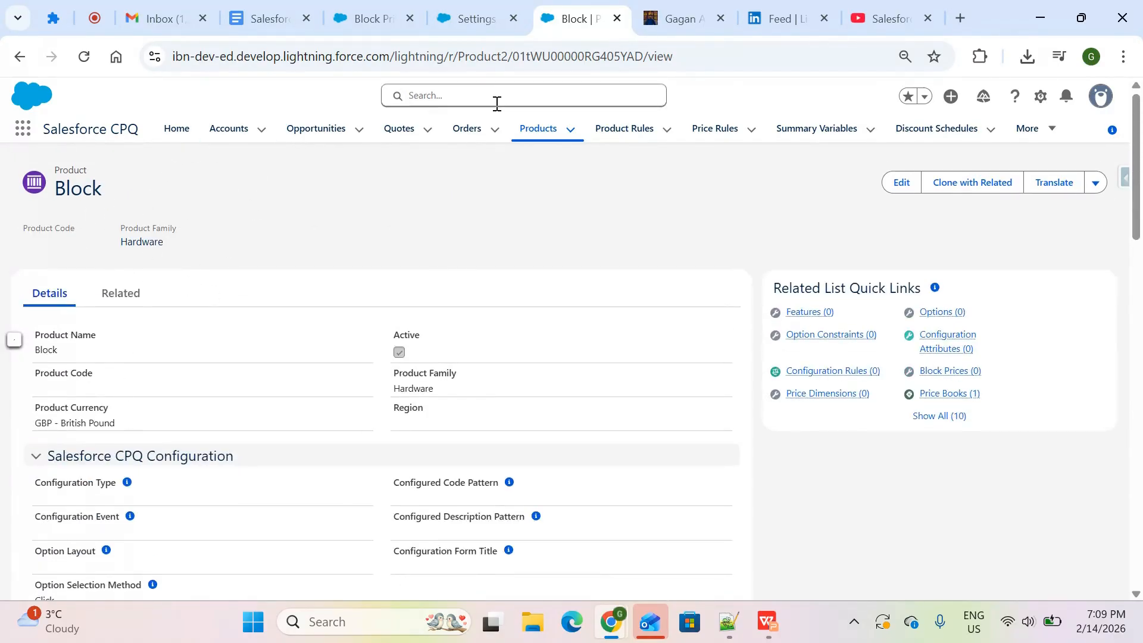
click(1041, 97)
click(968, 170)
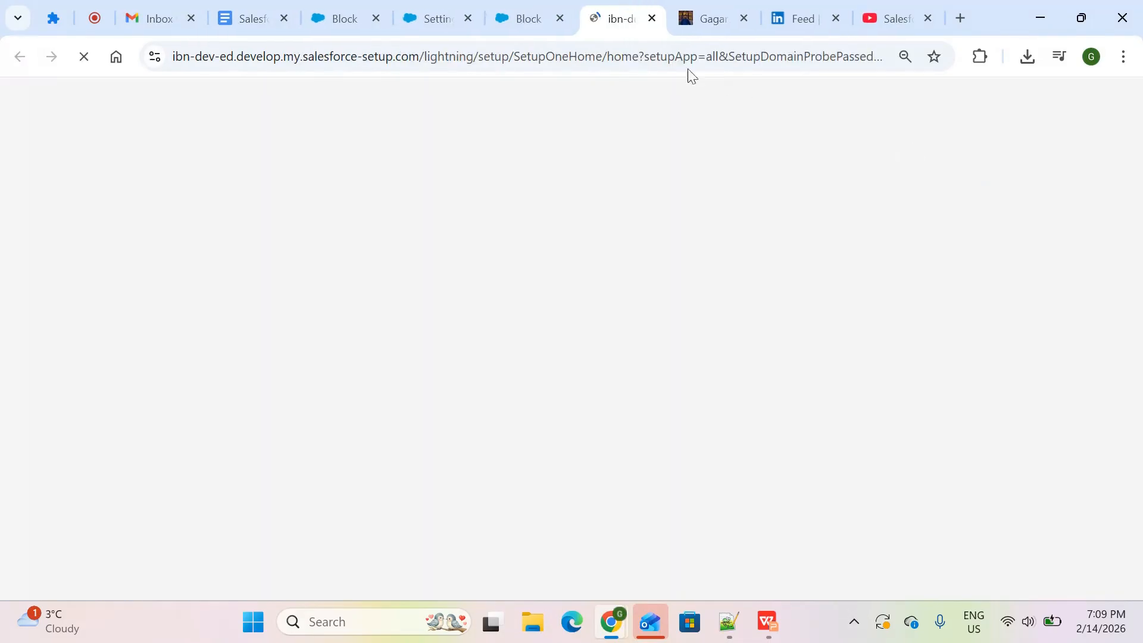
click(532, 18)
click(596, 20)
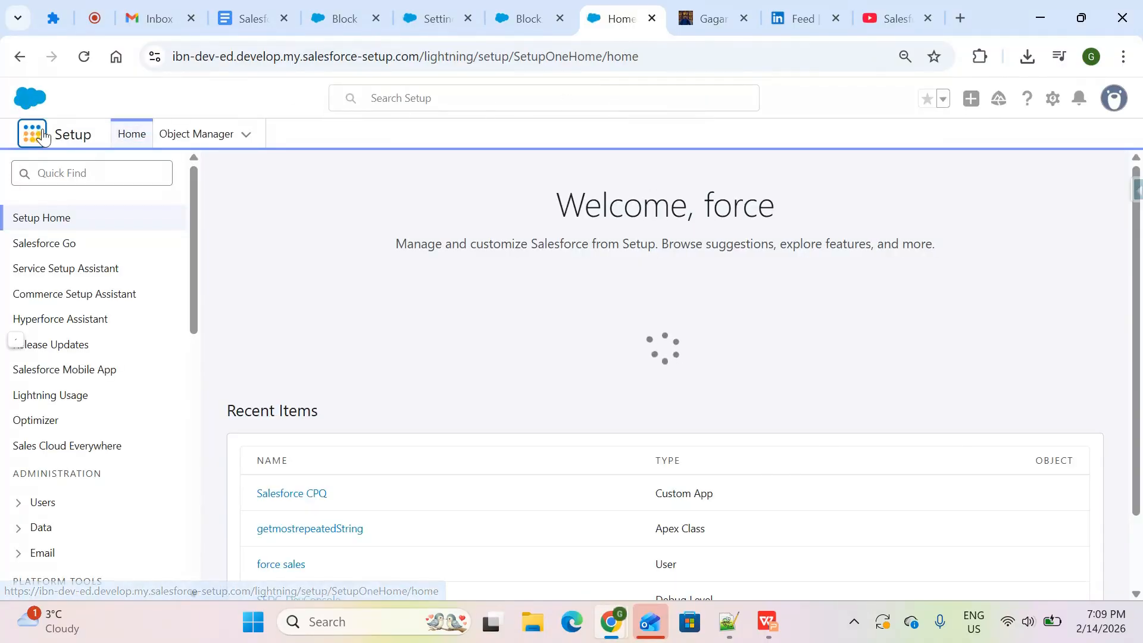
click(41, 135)
text(o)
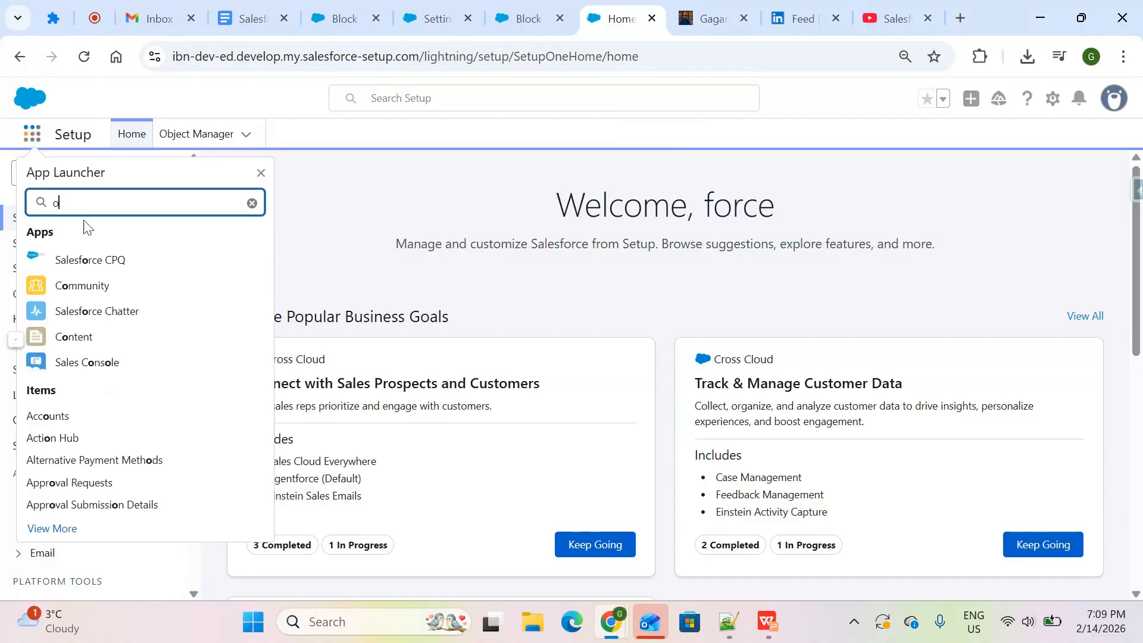
click(102, 260)
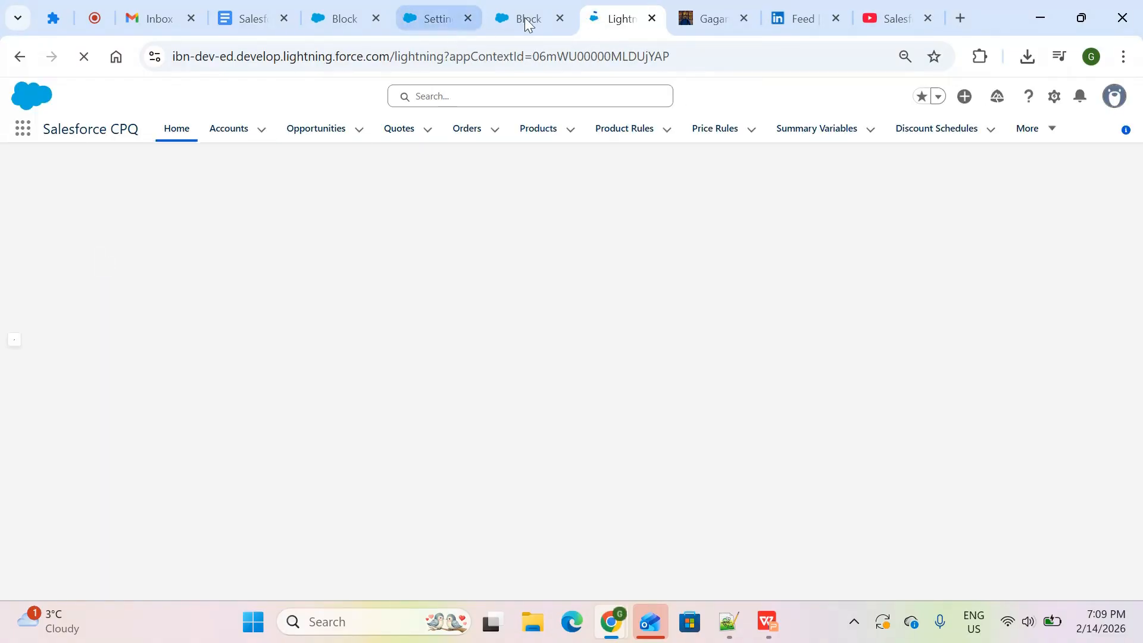
click(525, 18)
click(597, 18)
Open the existing Block opportunity and create a quote marked as Primary on it
click(303, 132)
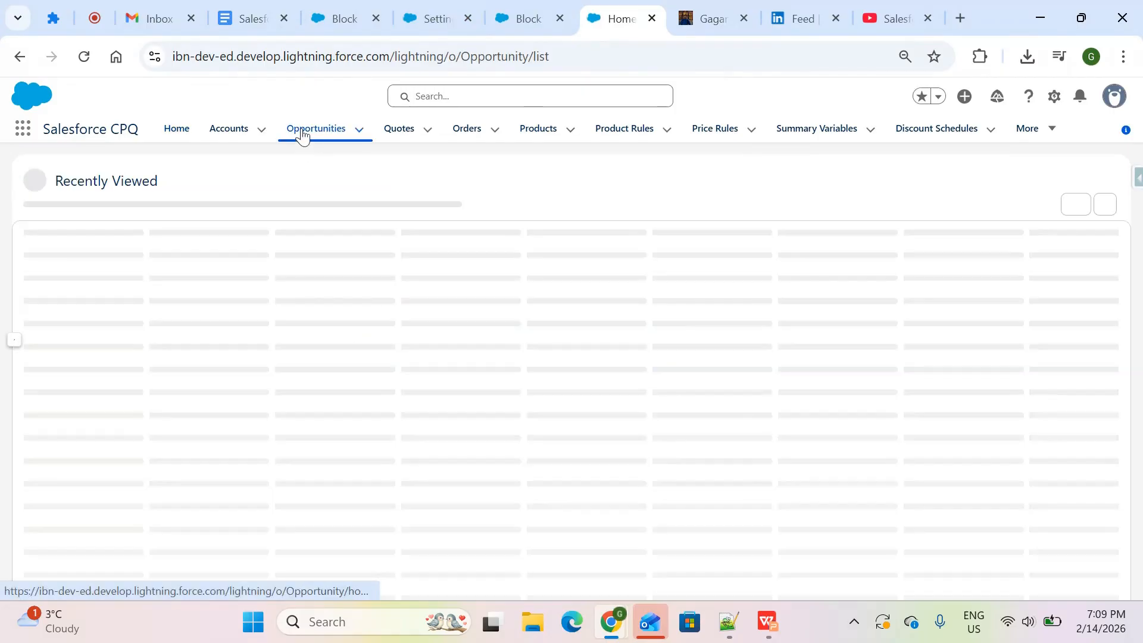
click(87, 316)
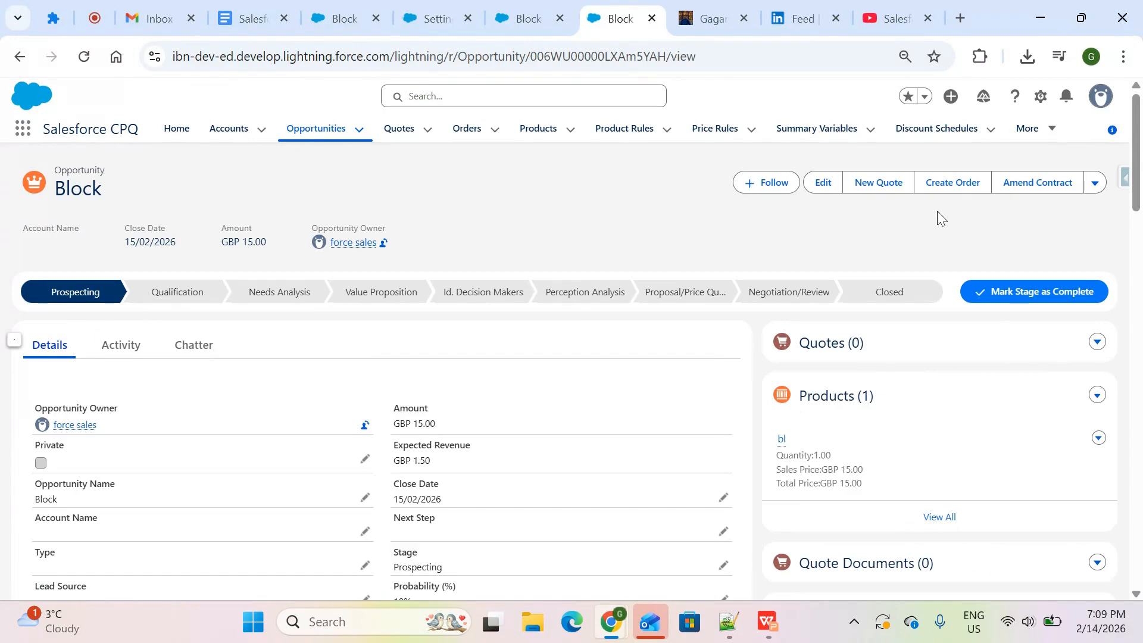
click(883, 180)
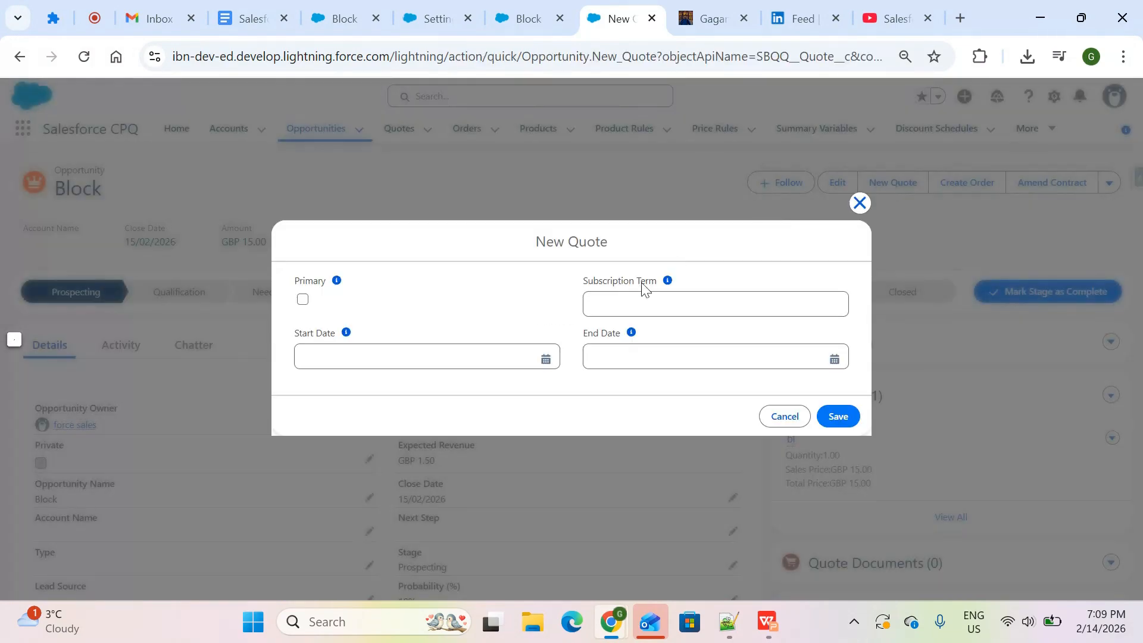
click(302, 300)
click(846, 421)
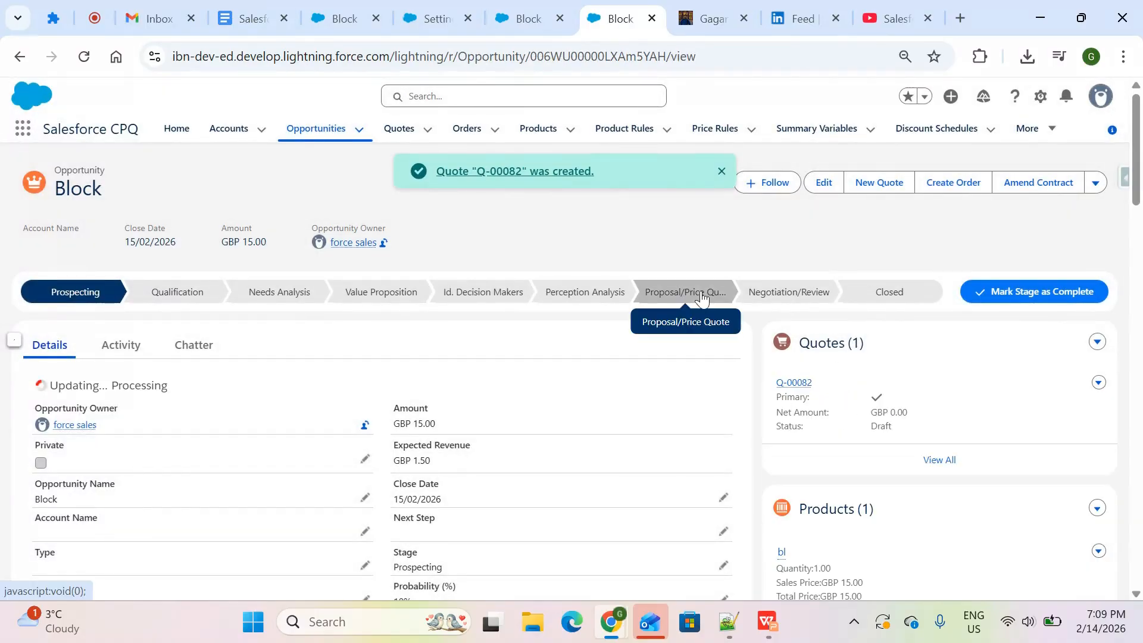
Open the Block opportunity's new quote and bring up its line editor to check the quote lines
click(799, 386)
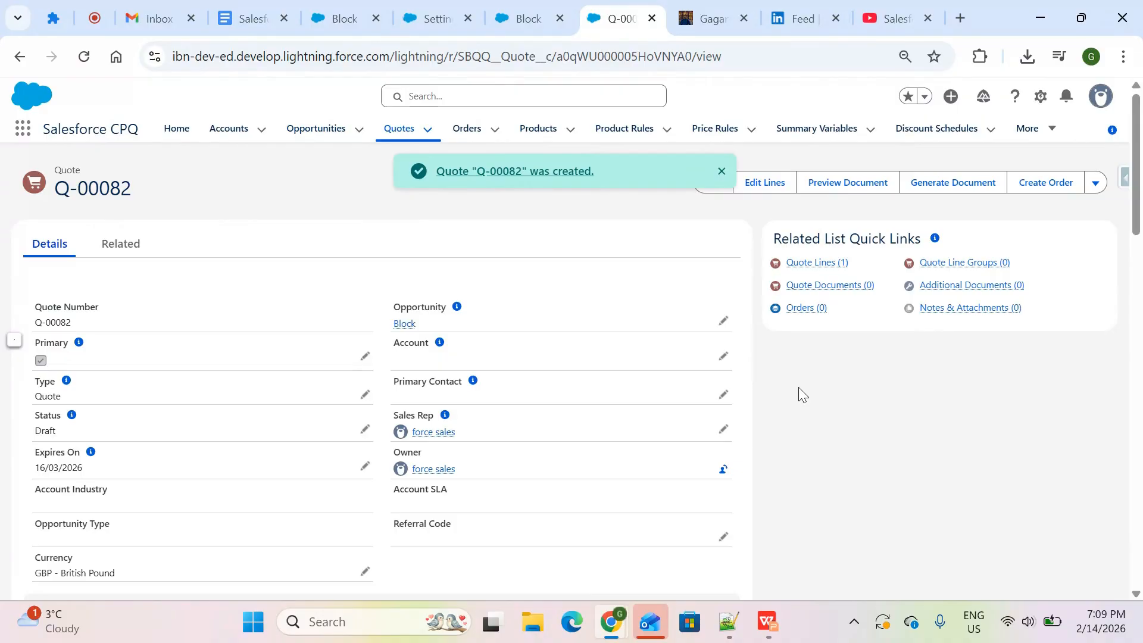
click(721, 171)
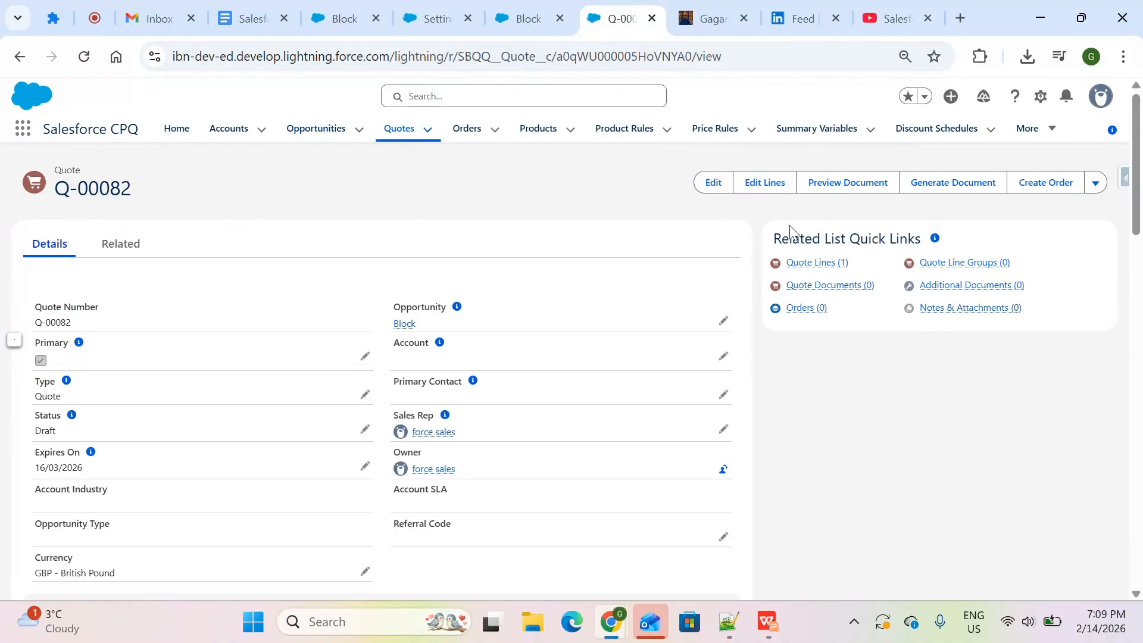
click(774, 188)
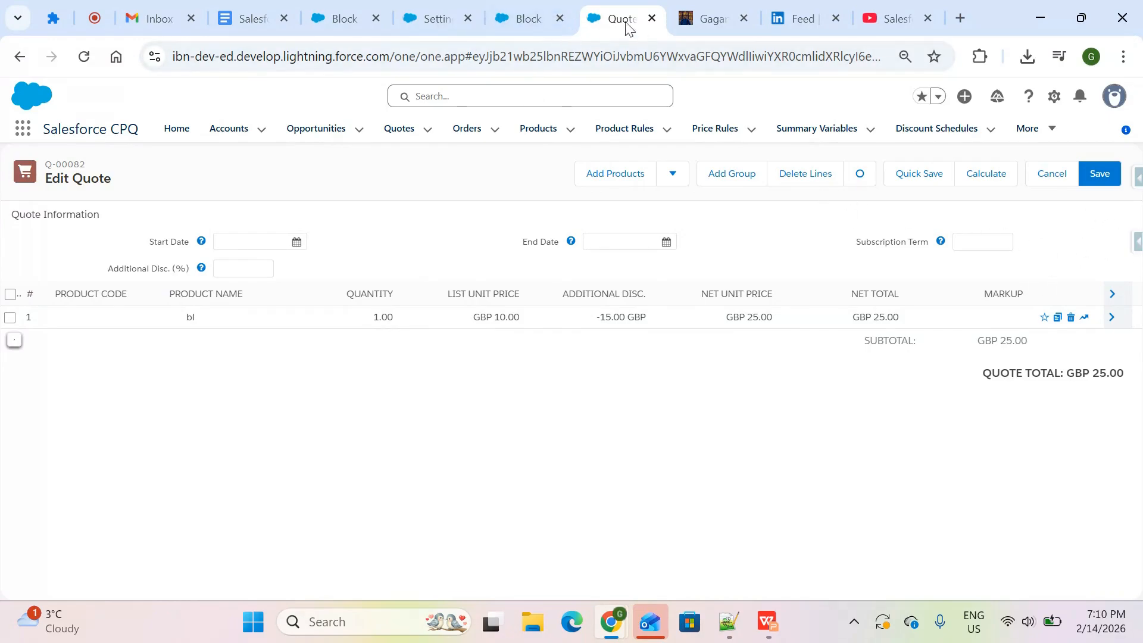
Start a new opportunity from the Opportunities list and name it Block23
click(331, 135)
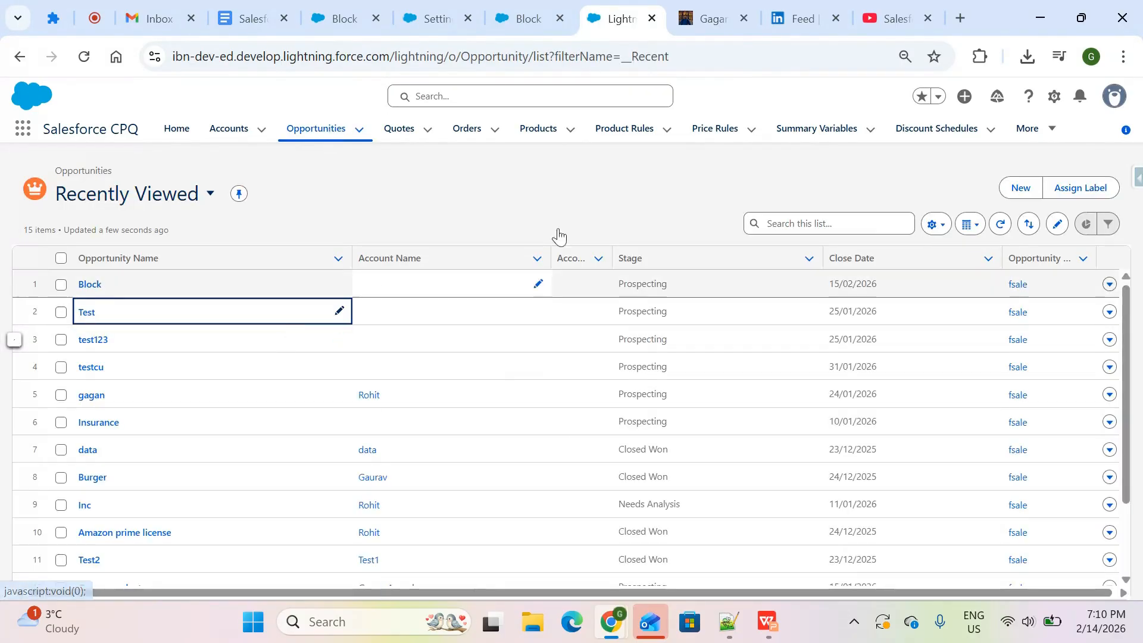
click(1019, 187)
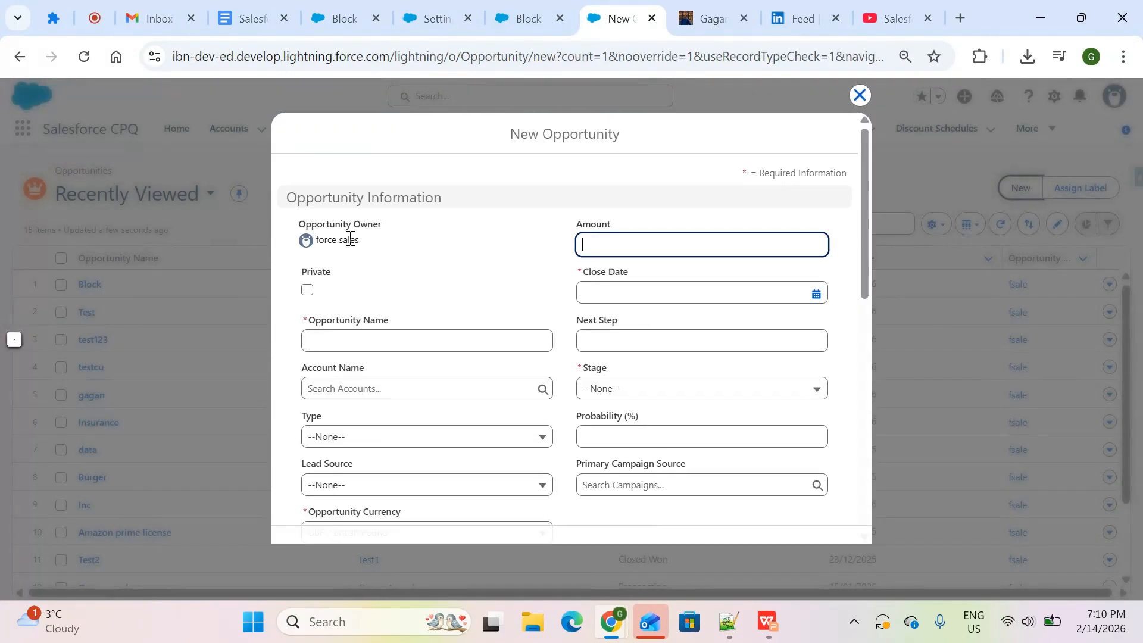
click(425, 338)
text(Blo)
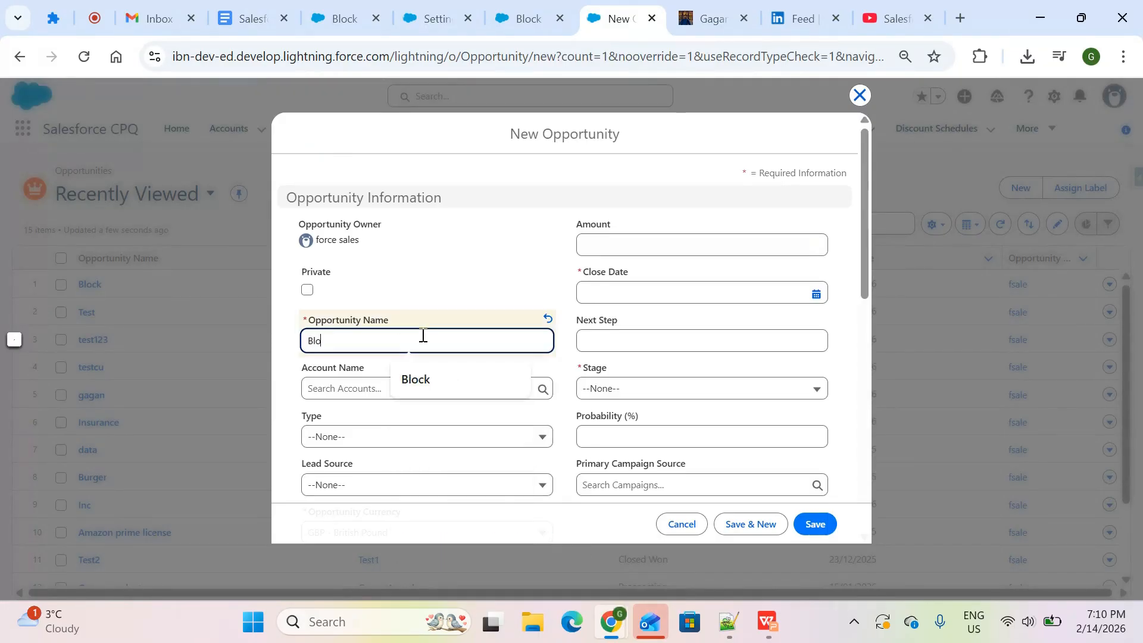
text(ck23)
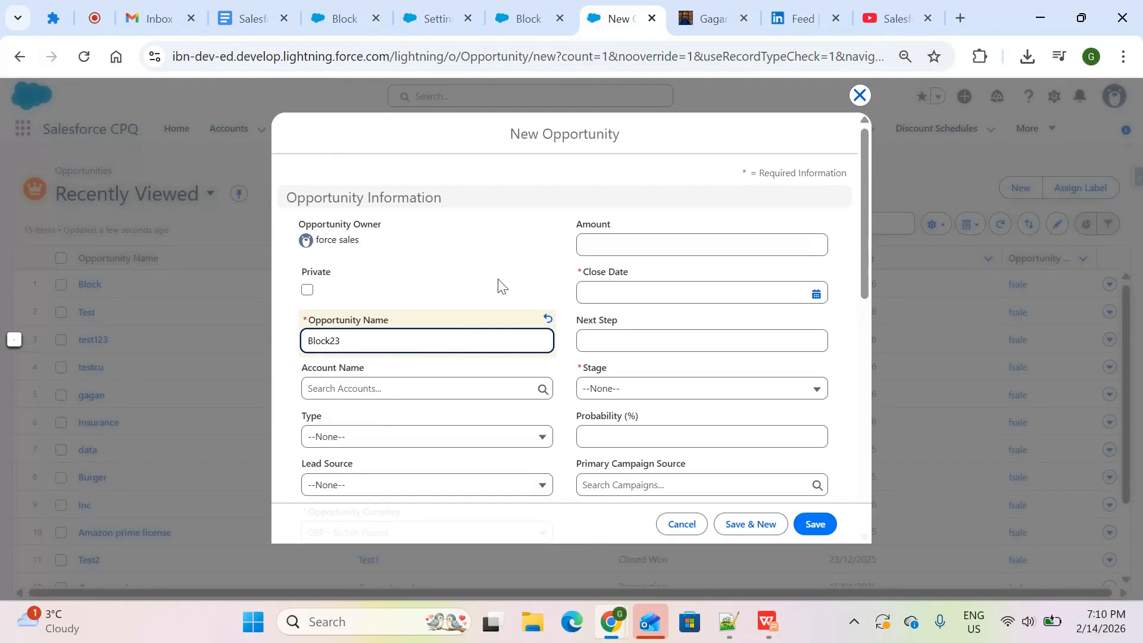
click(499, 286)
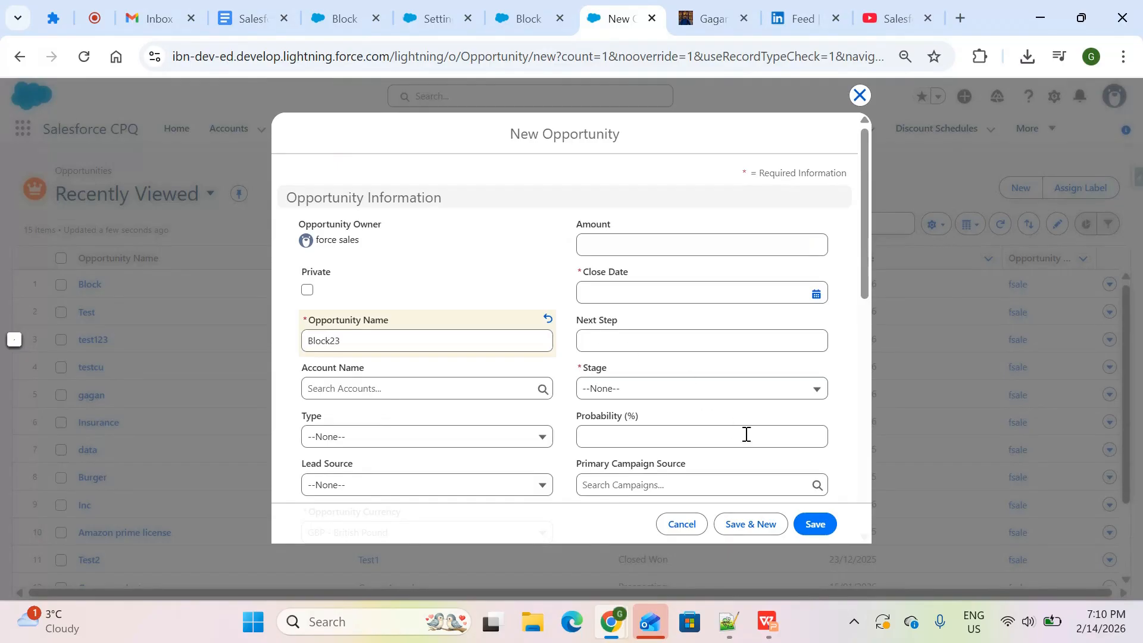
Set the opportunity's close date to 14/02/2026 and its stage to Prospecting, and save it
click(816, 293)
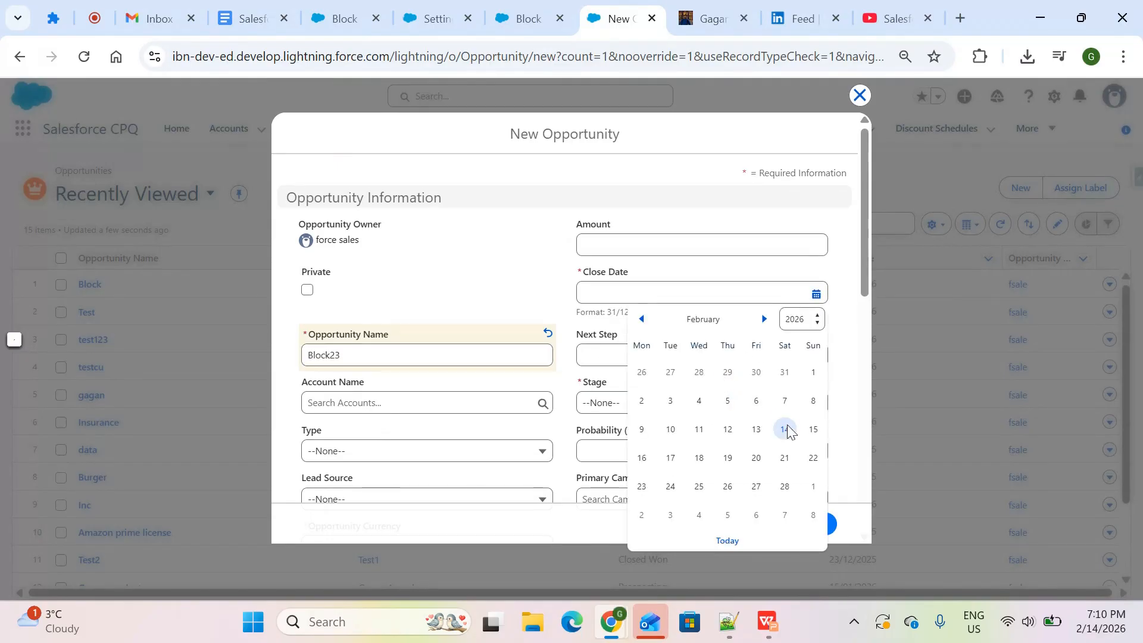
click(785, 428)
click(815, 525)
click(820, 388)
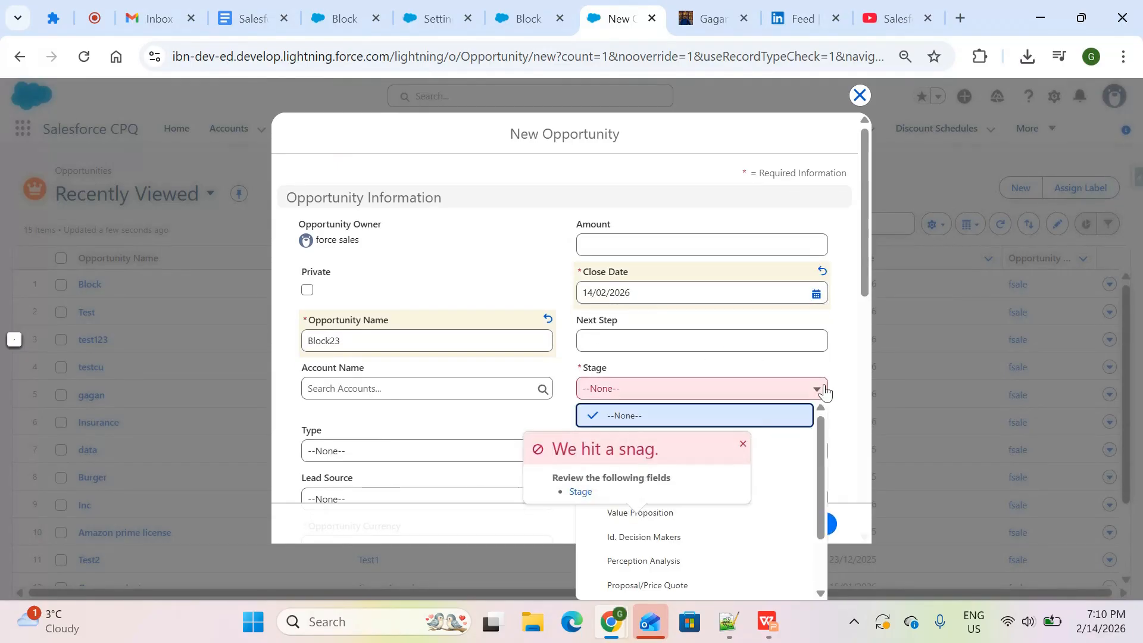
click(790, 444)
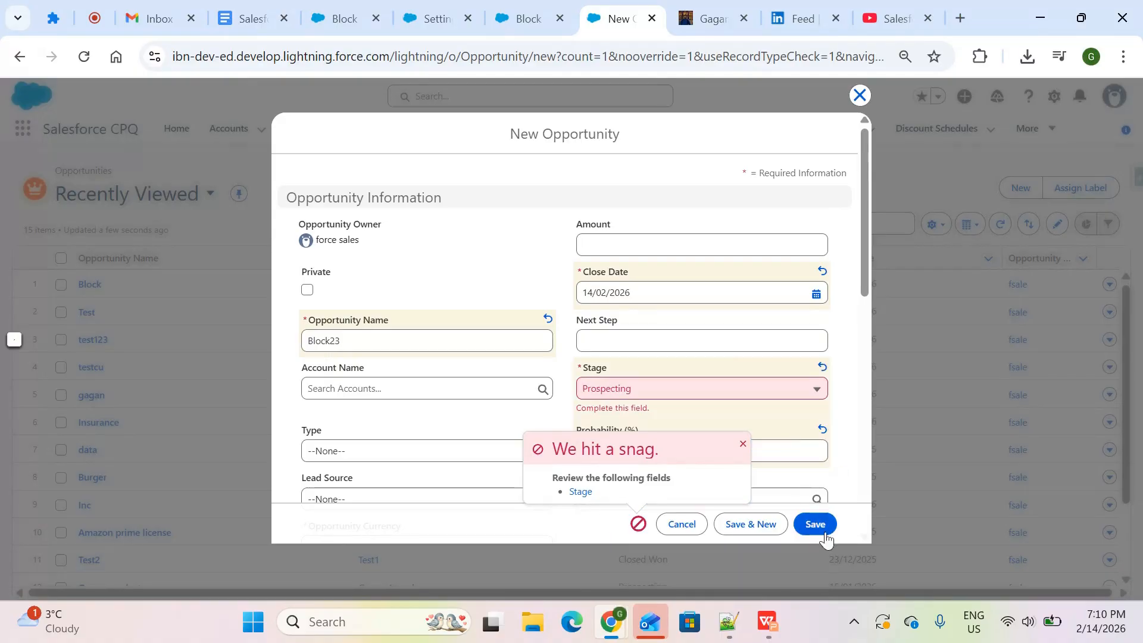
click(816, 524)
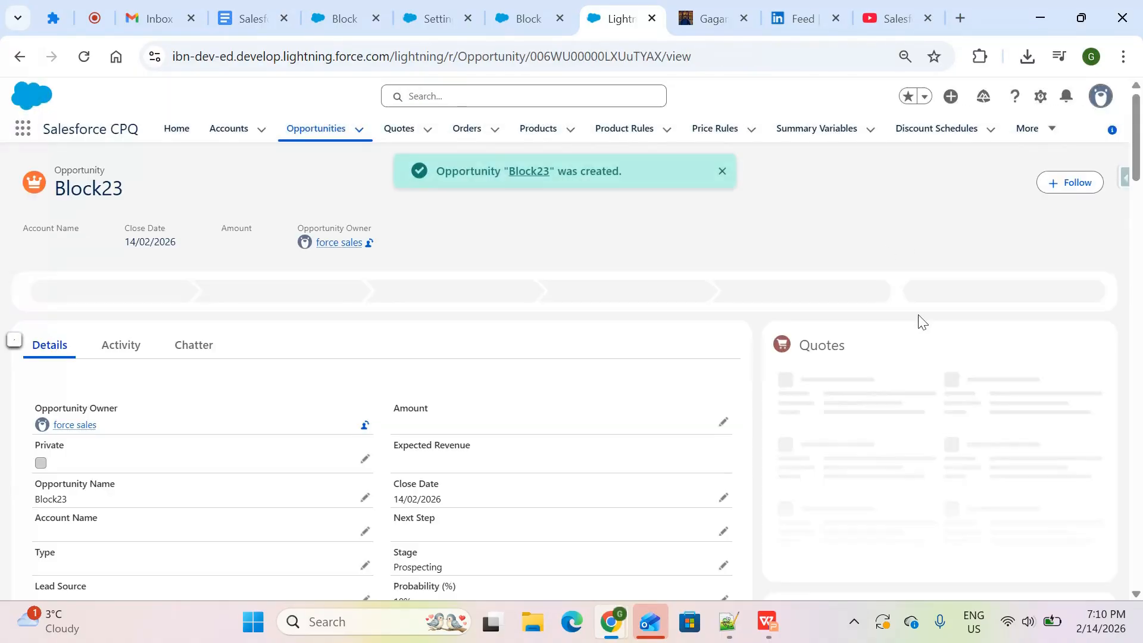
Create a quote marked as Primary on the Block23 opportunity and open its line editor
click(885, 185)
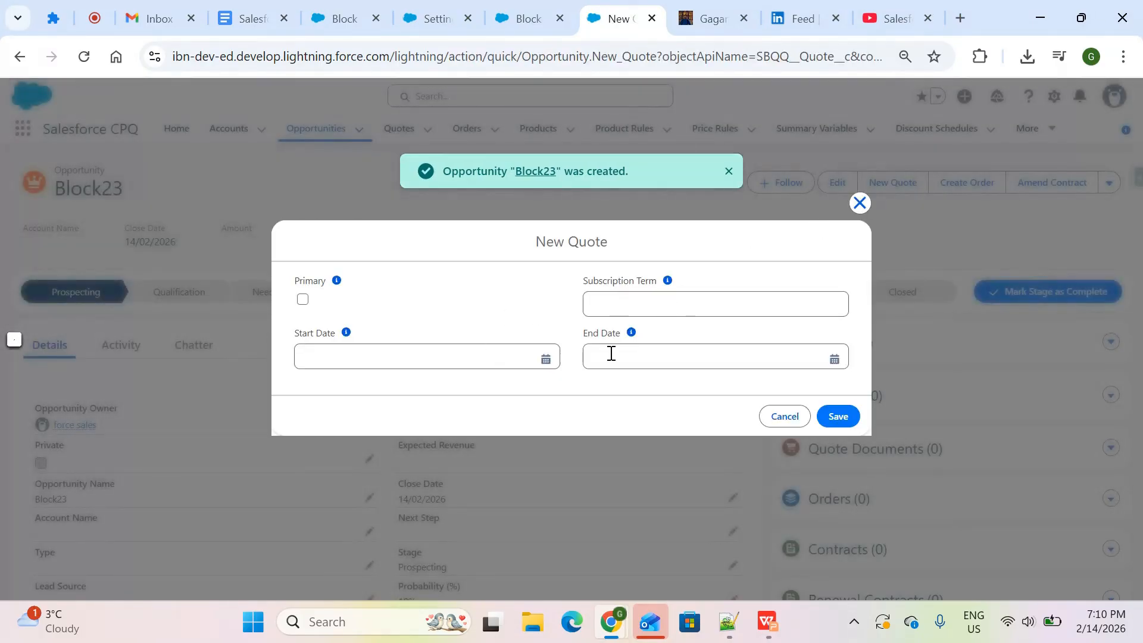
click(304, 302)
click(833, 416)
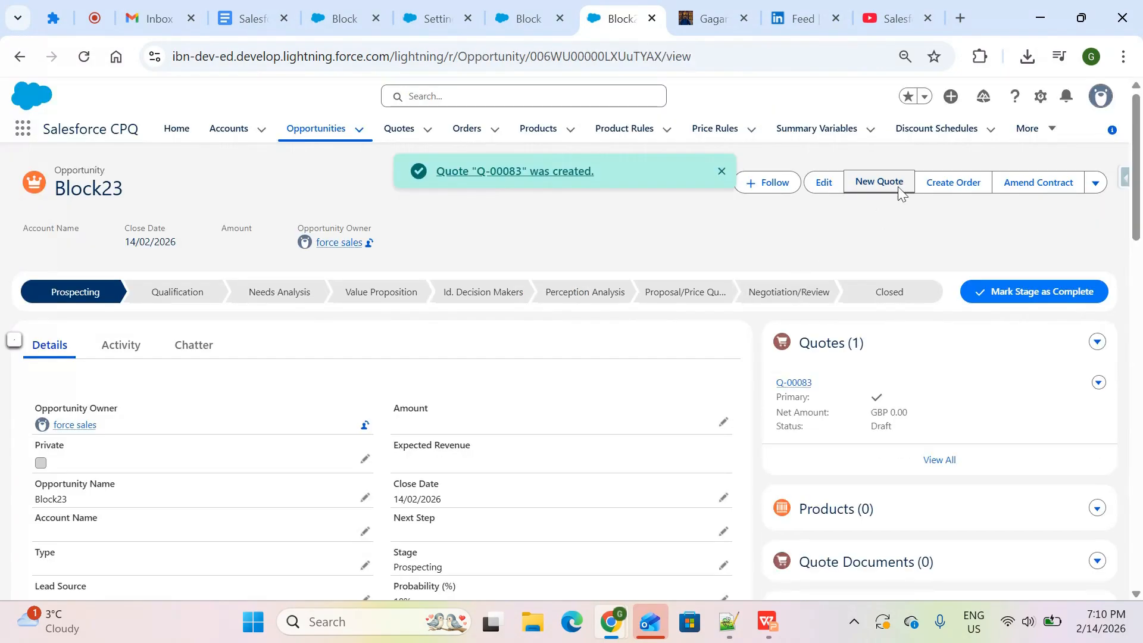
click(797, 384)
click(768, 182)
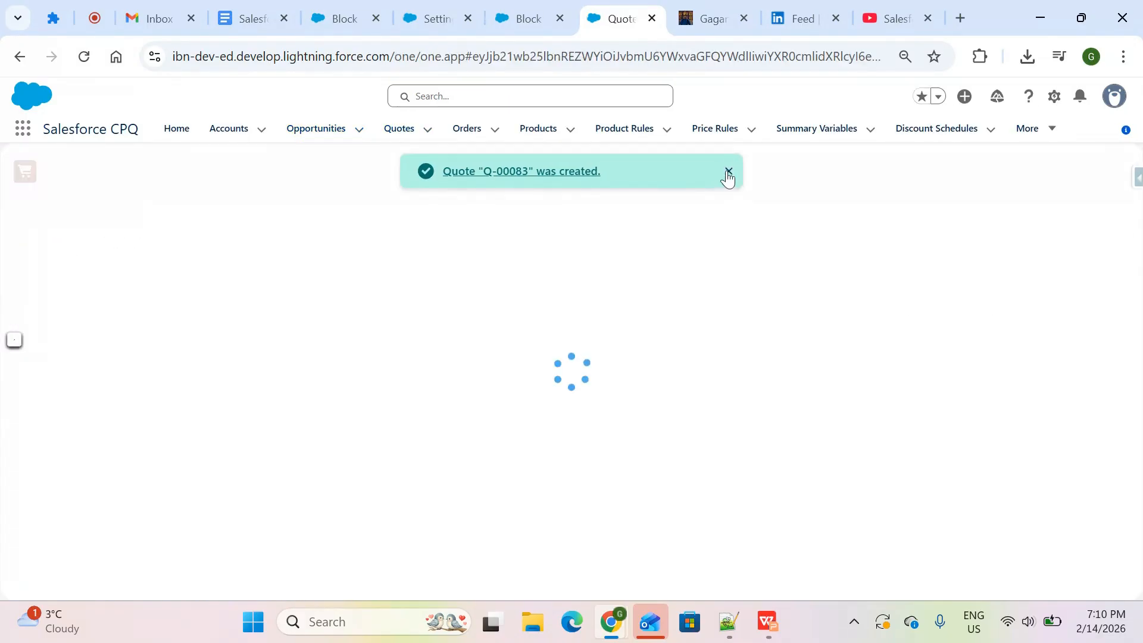
click(727, 173)
Check the product's name on its record and assign the Standard Price Book to the quote
click(526, 23)
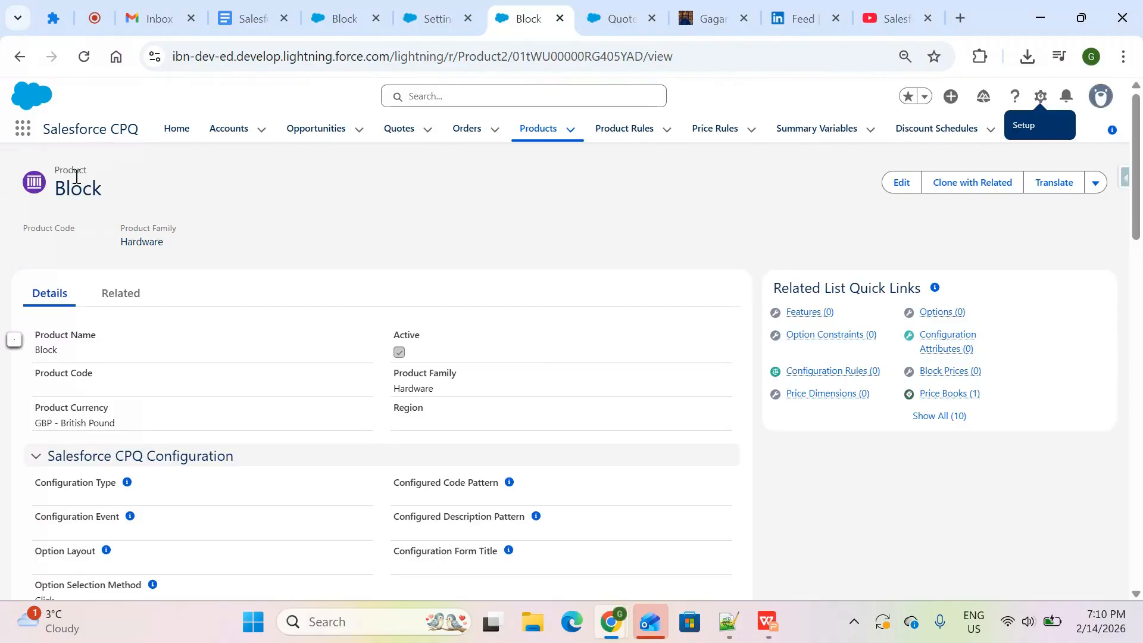
click(613, 22)
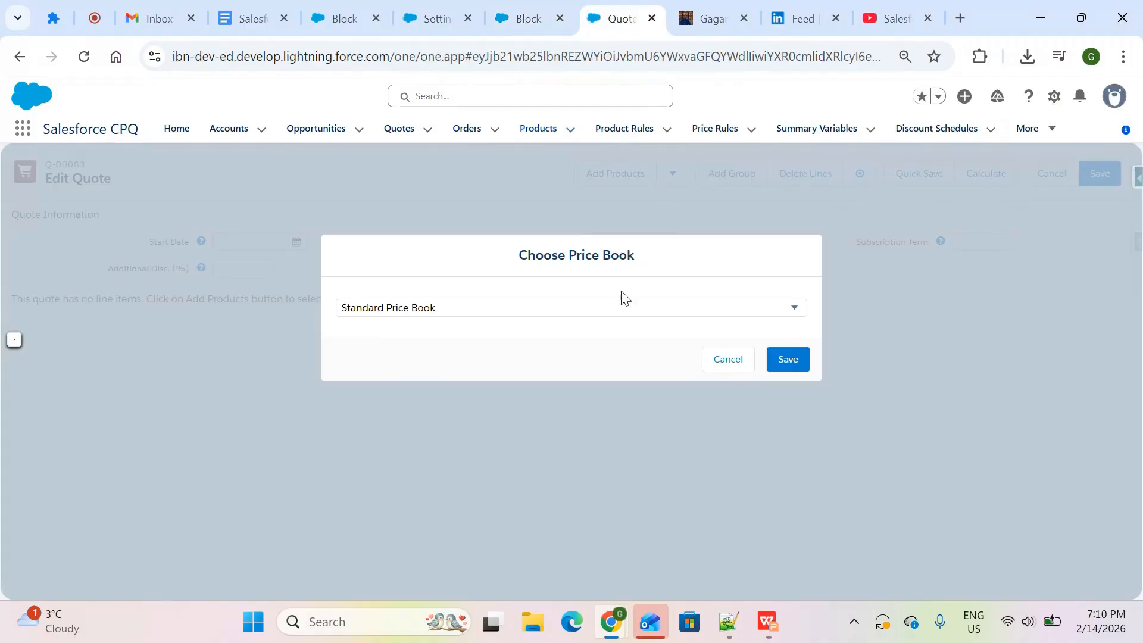
click(775, 362)
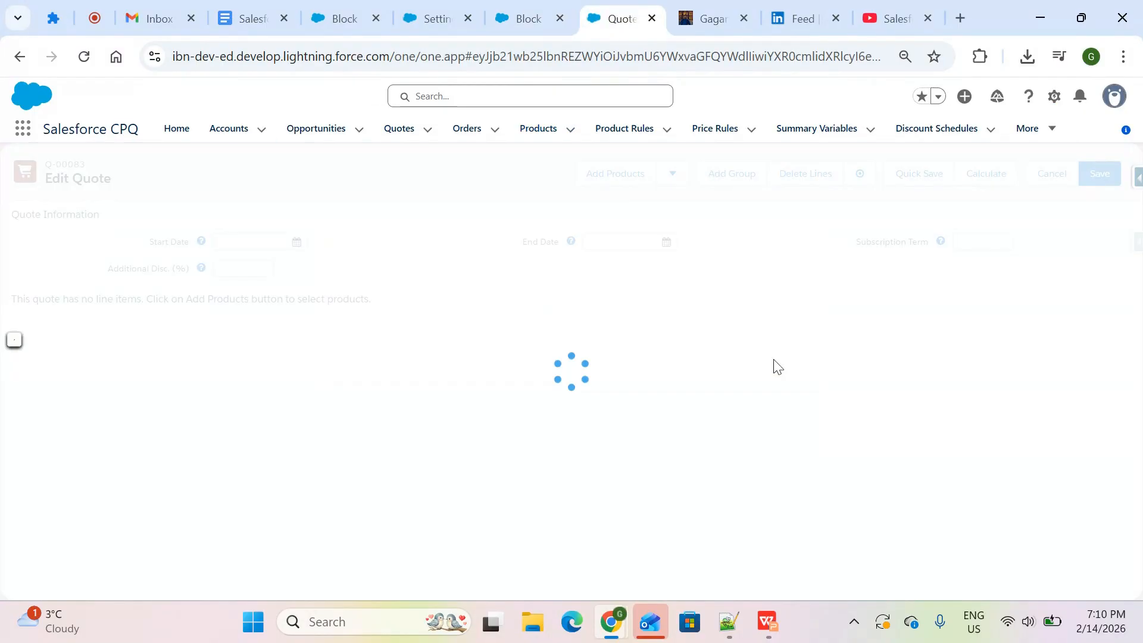
Search the quote's product selection for Block and add the Block product as a quote line
click(601, 173)
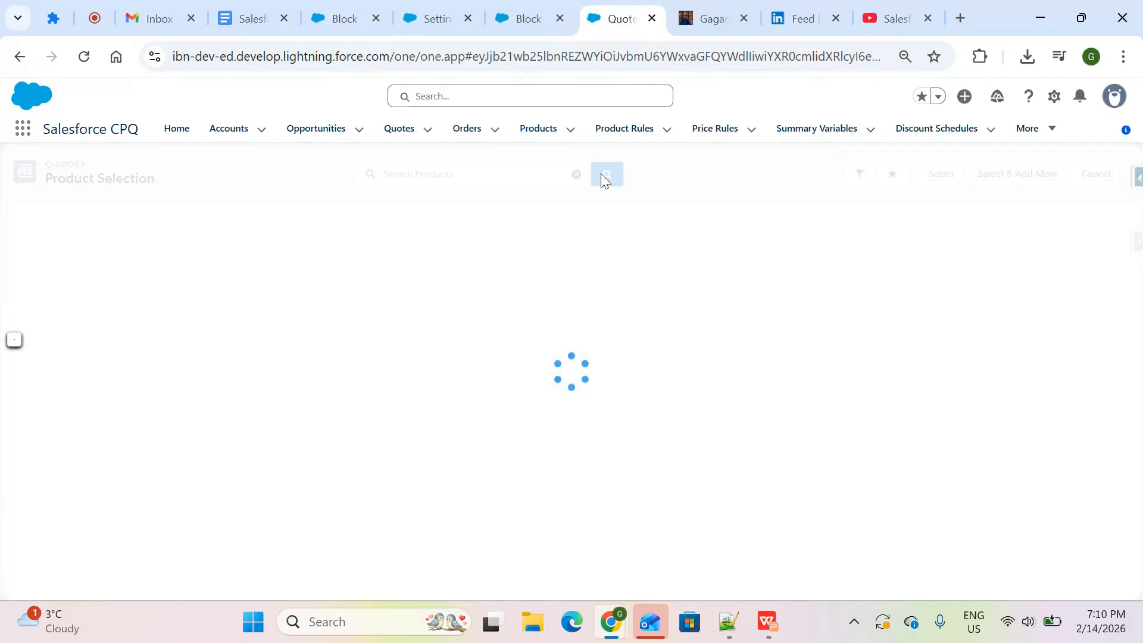
click(440, 177)
text(Block)
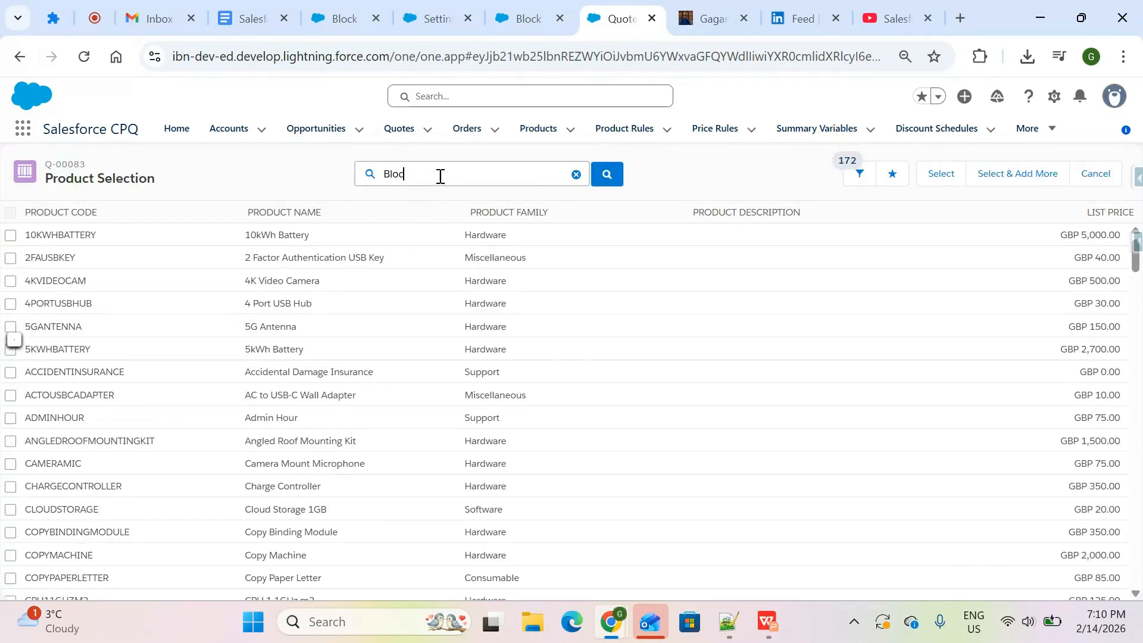
key(Return)
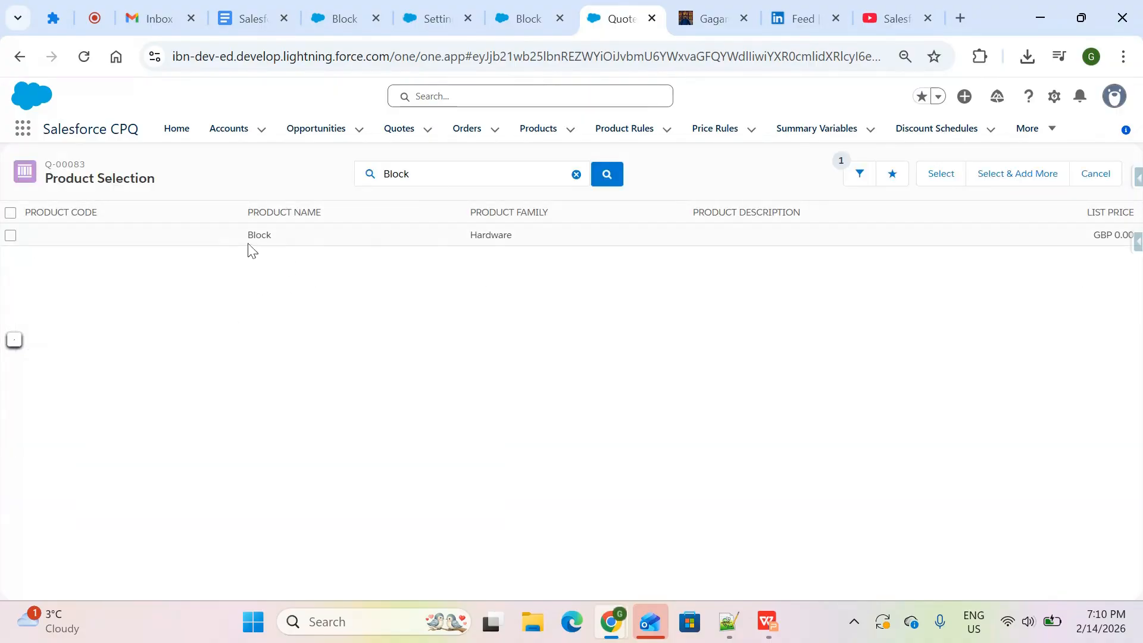
click(10, 235)
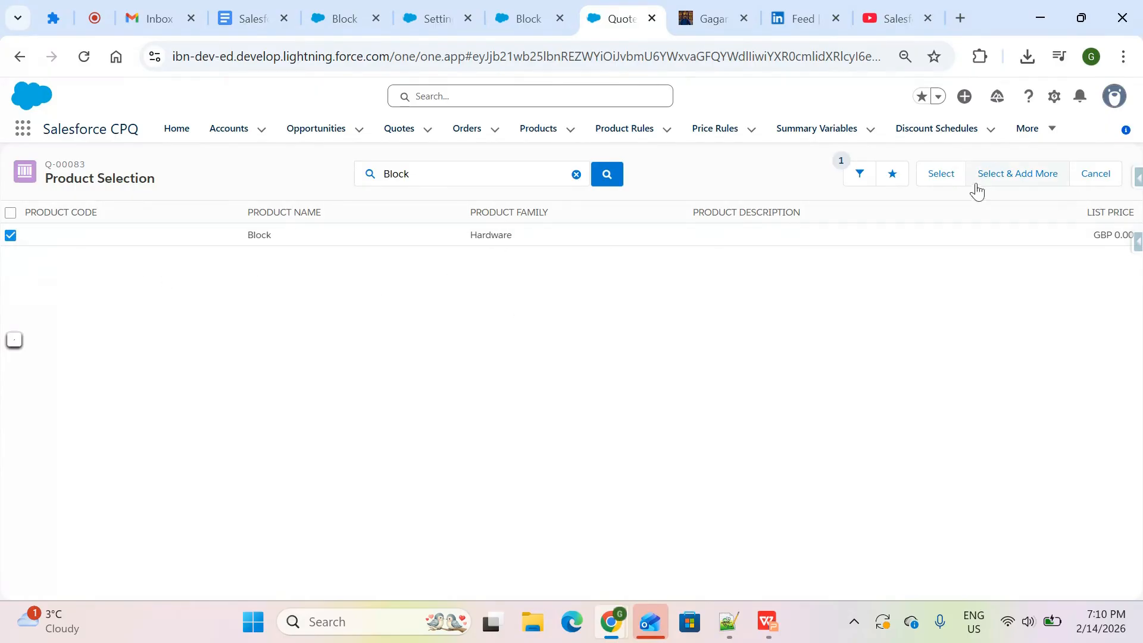
click(949, 181)
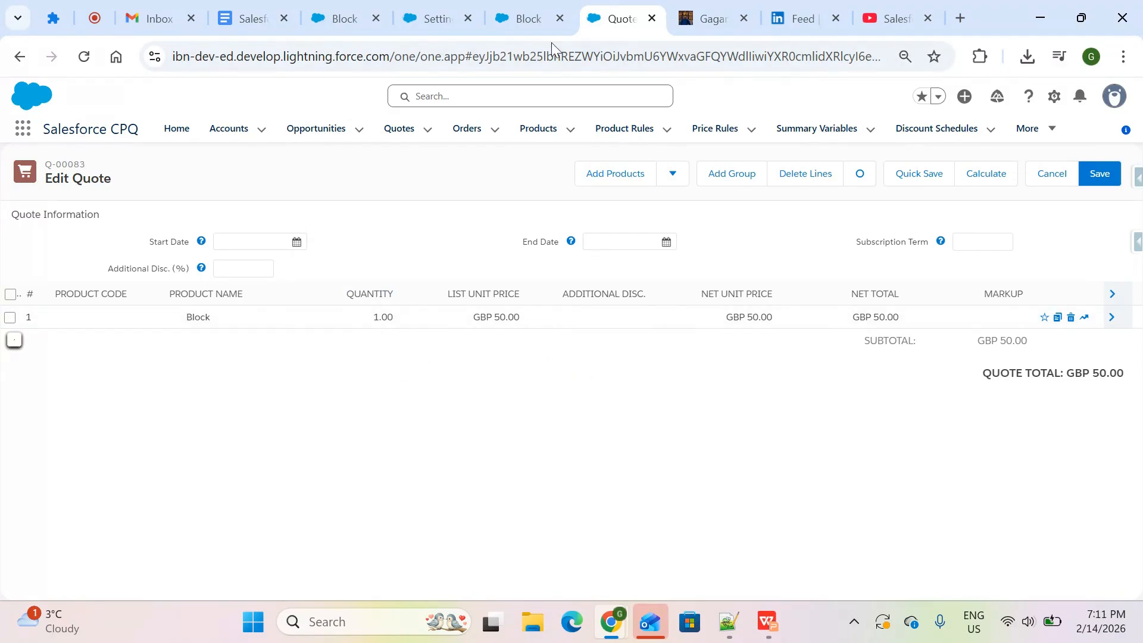
Examine the Block product's related block prices to compare the tiers with the quote line
click(538, 19)
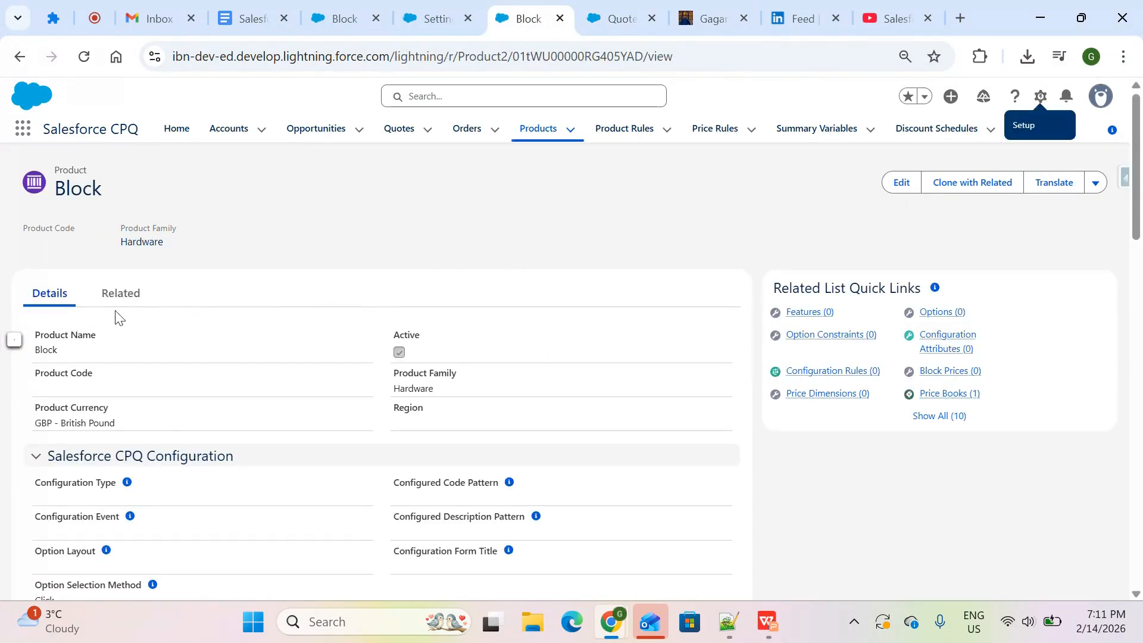
click(121, 293)
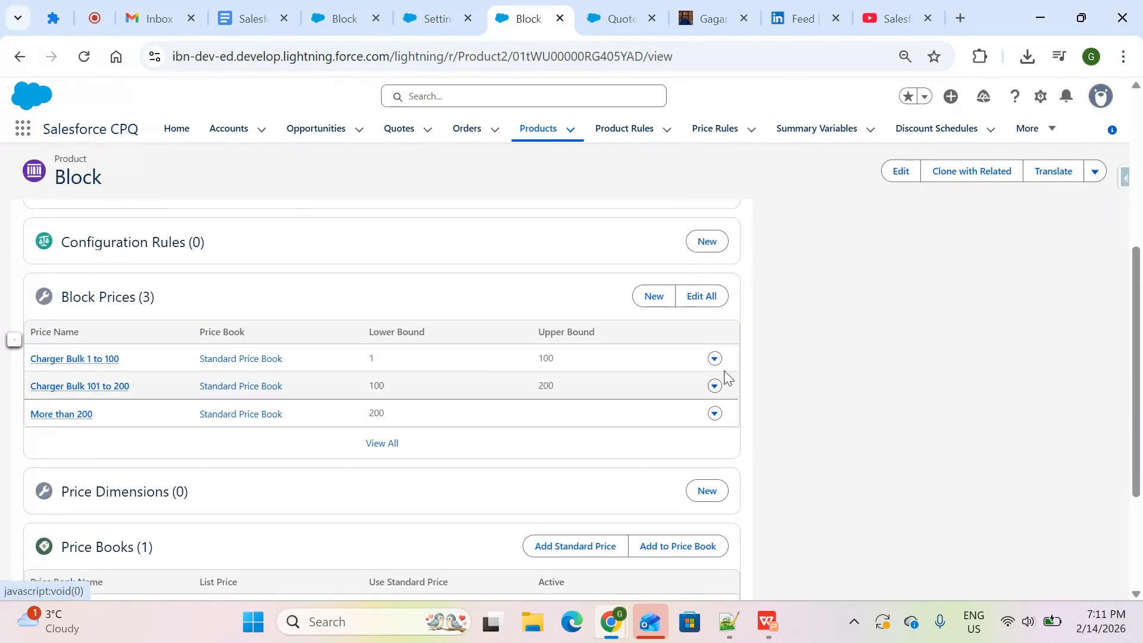
Open all of the Block product's block prices for editing, review each tier's GBP price, and return to the quote
click(700, 300)
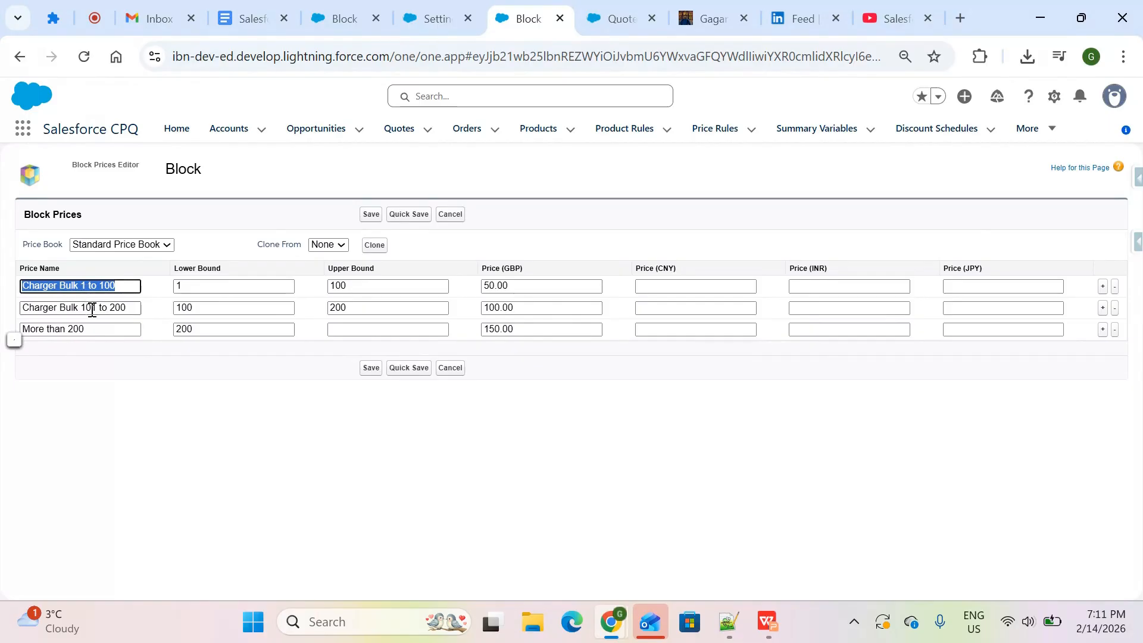
click(187, 409)
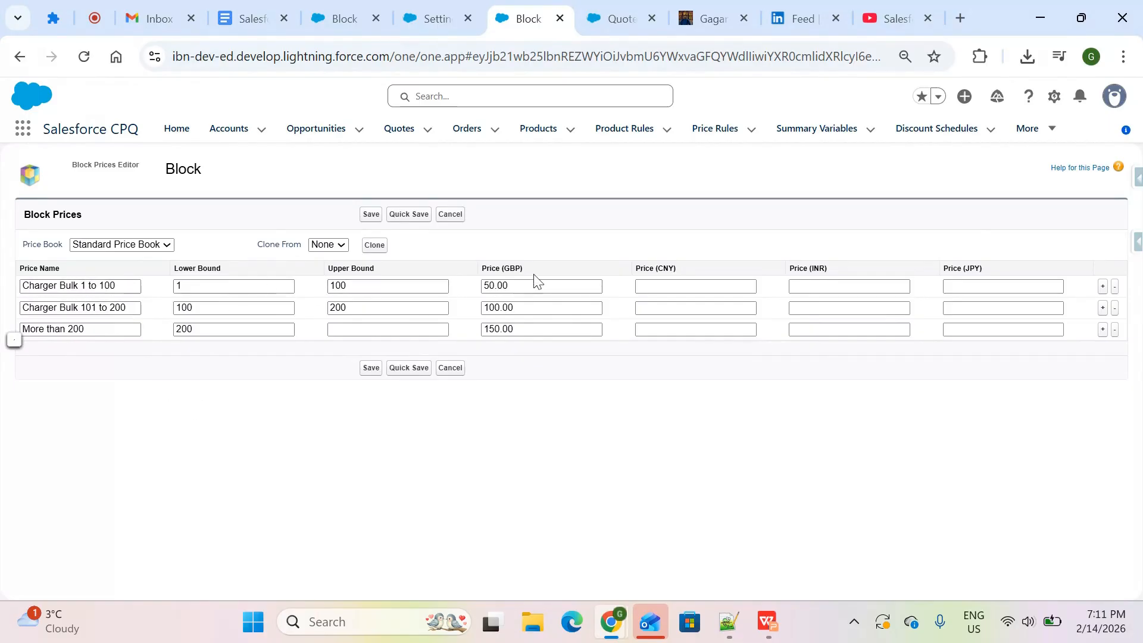
click(622, 14)
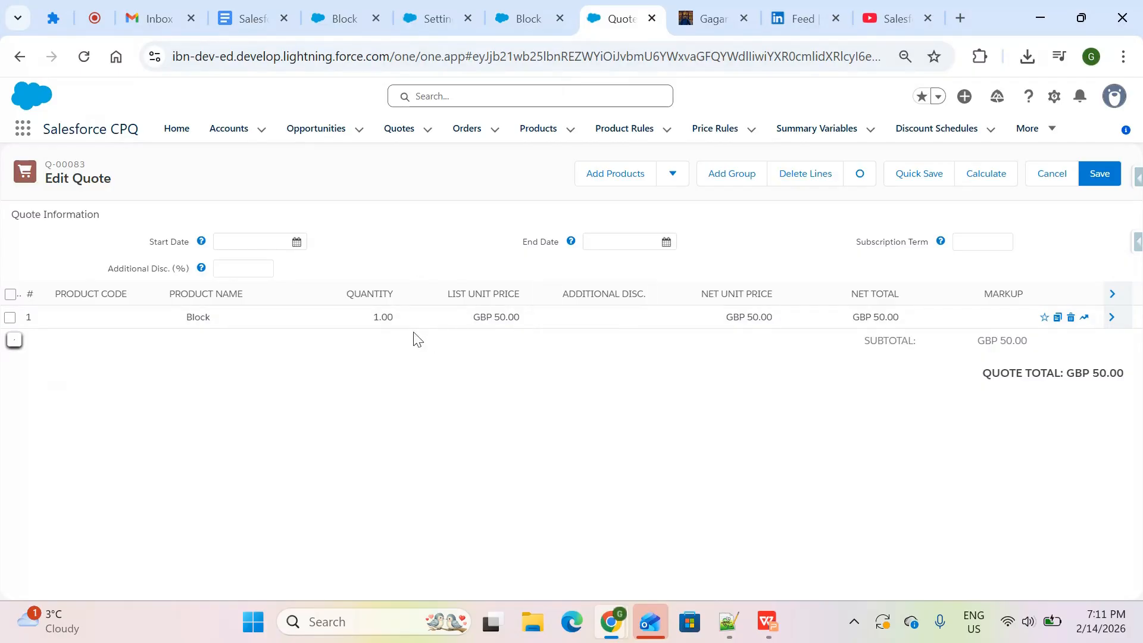
Set the Block quote line's quantity to 10 to test the lowest price tier
click(369, 321)
text(10)
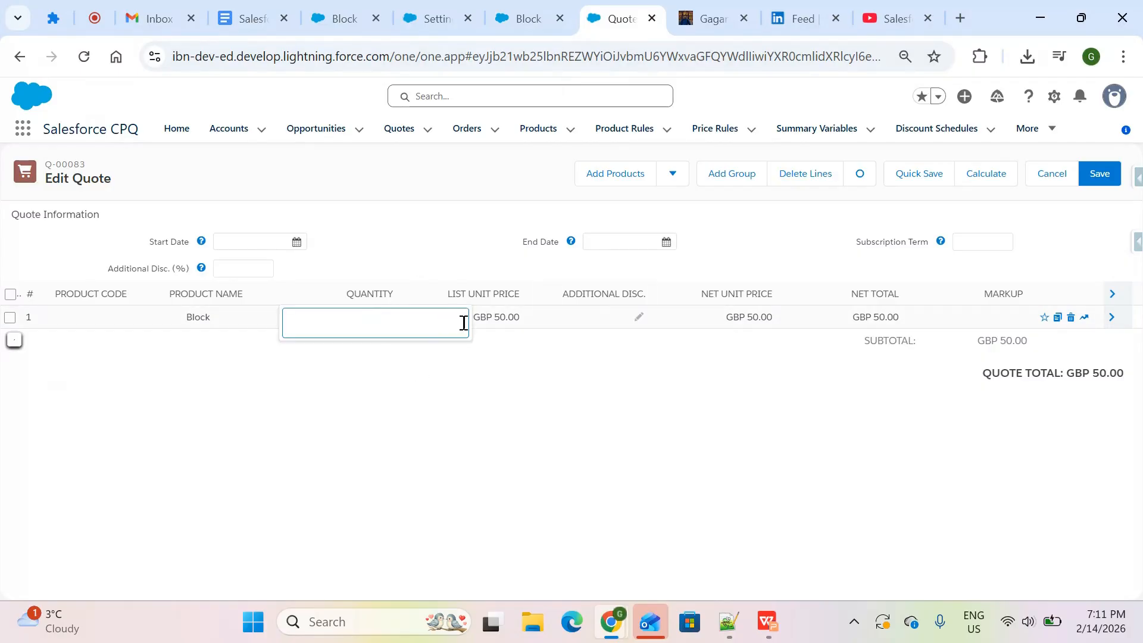
click(505, 382)
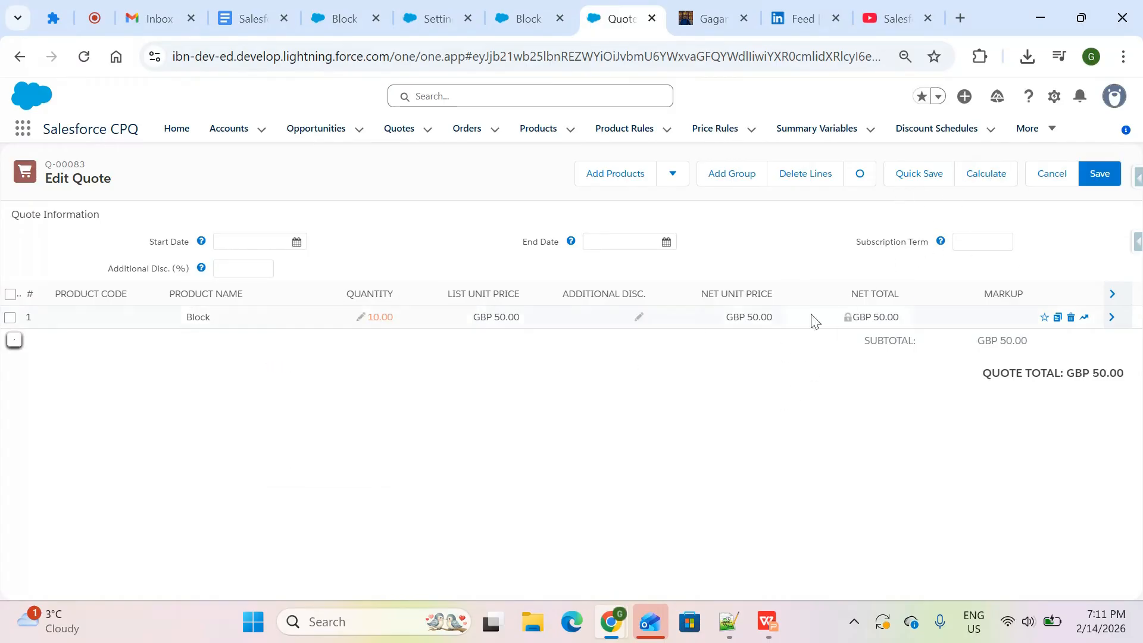
Set the Block quote line's quantity to 101 to test the middle price tier
click(360, 320)
key(ctrl+a)
key(BackSpace)
text(101)
click(524, 360)
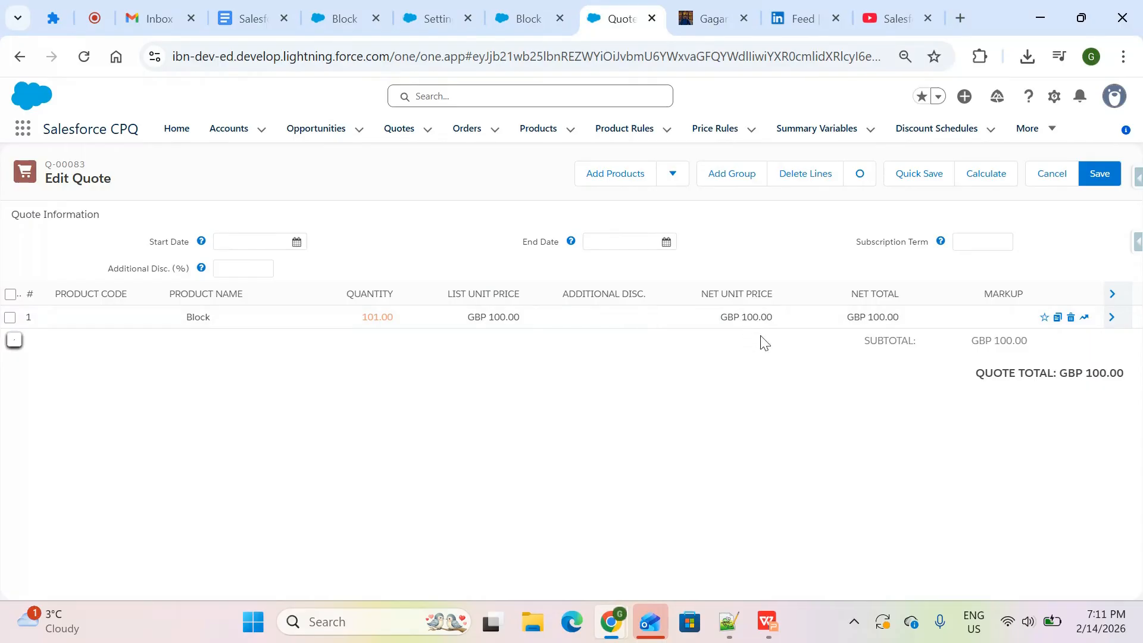
Recheck the tier prices in the block prices editor and set the Block quote line's quantity to 70
click(528, 18)
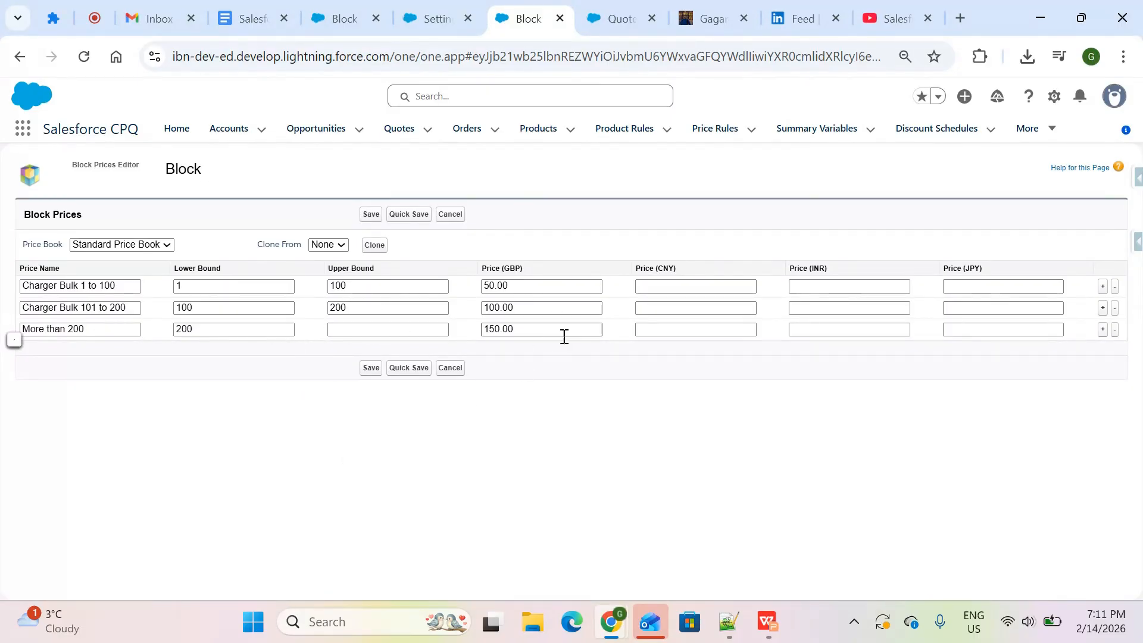
click(619, 19)
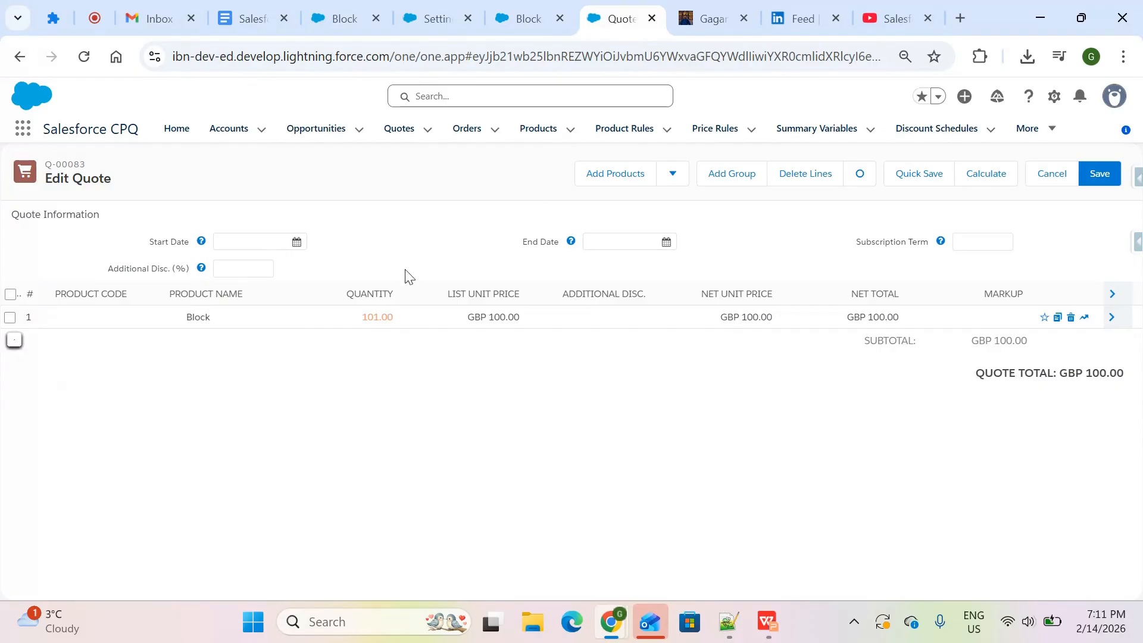
click(356, 326)
key(BackSpace)
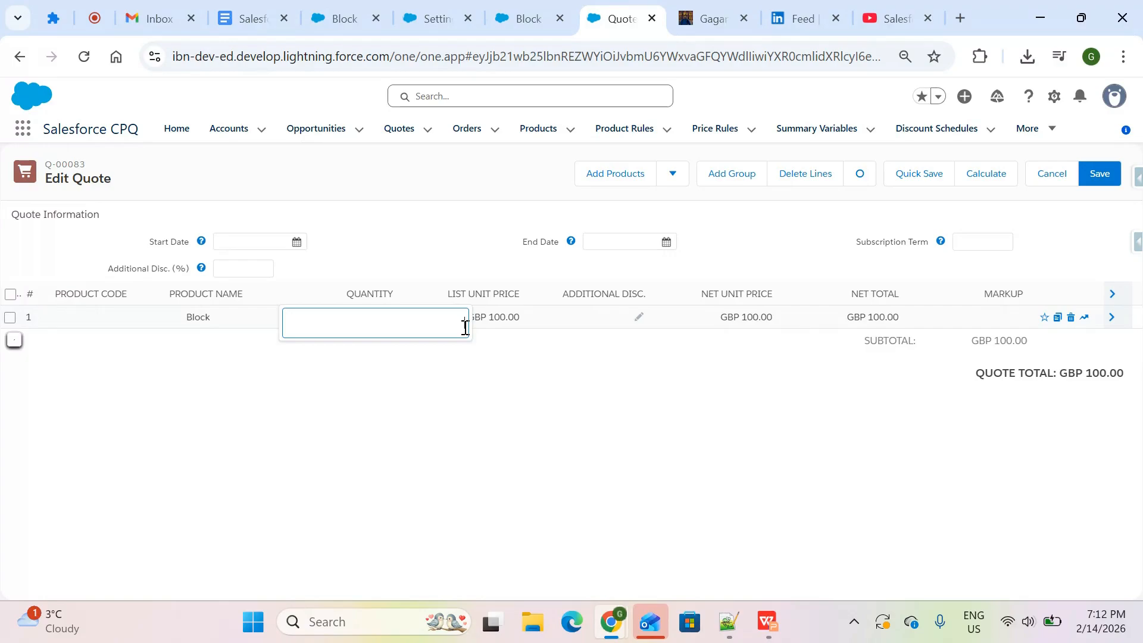
text(70)
click(614, 378)
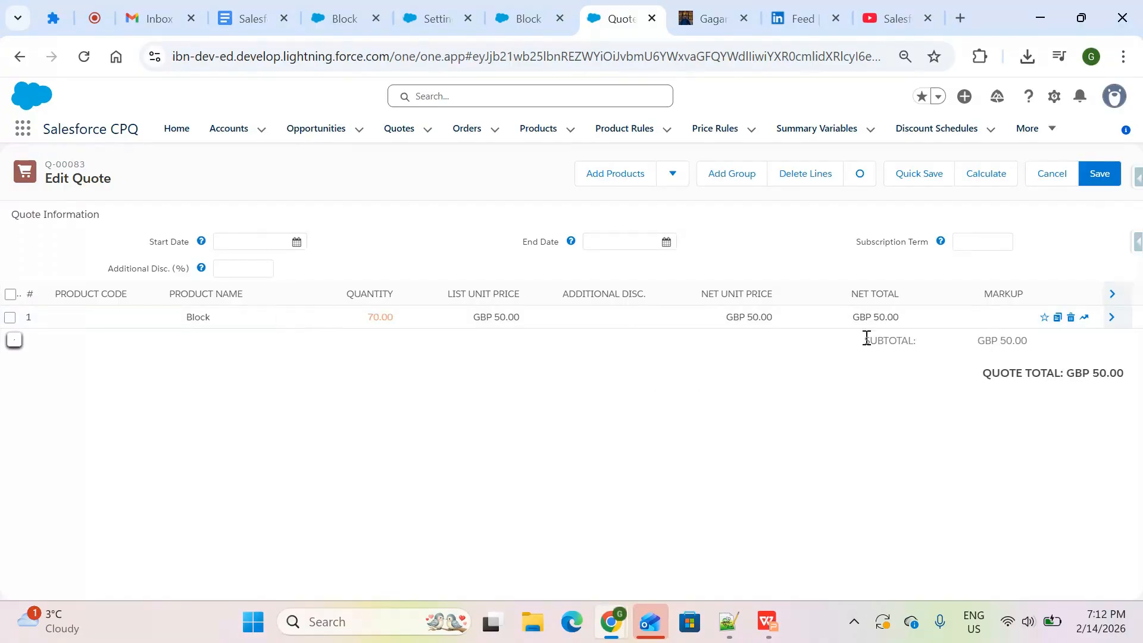
Try the Block quote line at quantity 170, and set its quantity to 180
click(359, 322)
key(BackSpace)
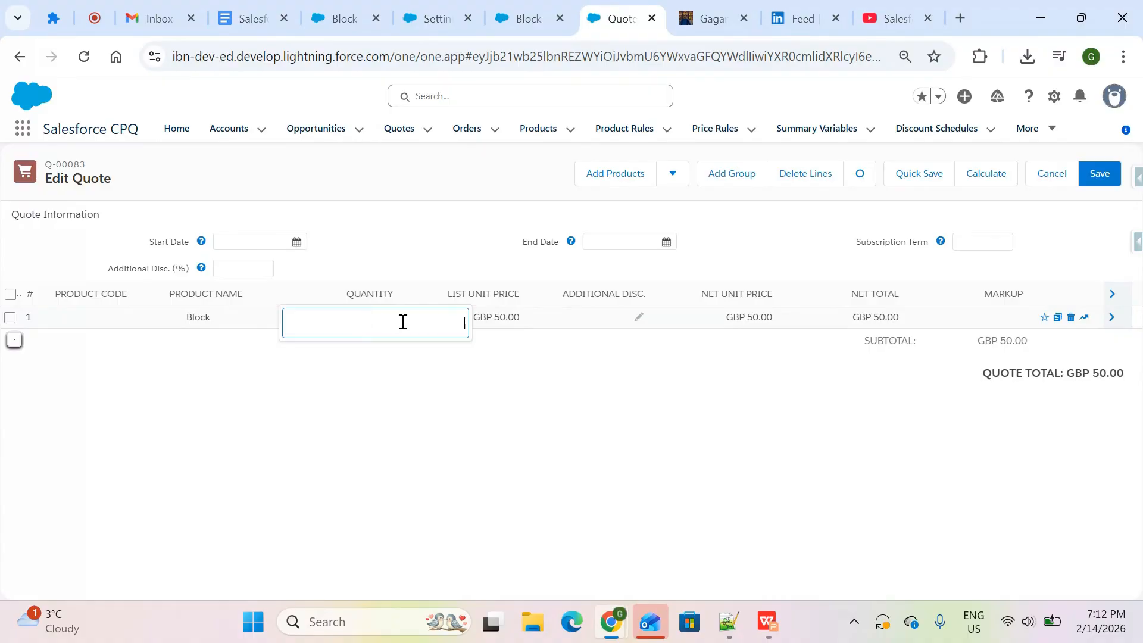
text(1)
text(70)
click(426, 341)
click(364, 322)
key(BackSpace)
text(180)
click(523, 407)
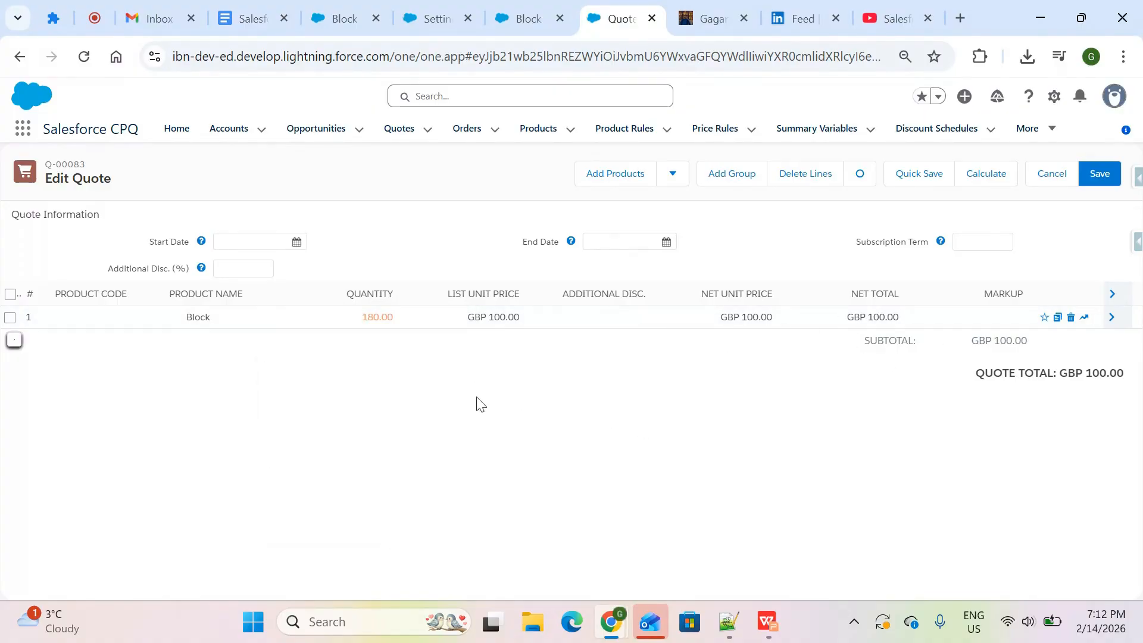
Read the presentation's slides on OverageRate and how to enable it, and review the Block product's tier prices alongside them
click(769, 626)
scroll(632, 478, down, 2)
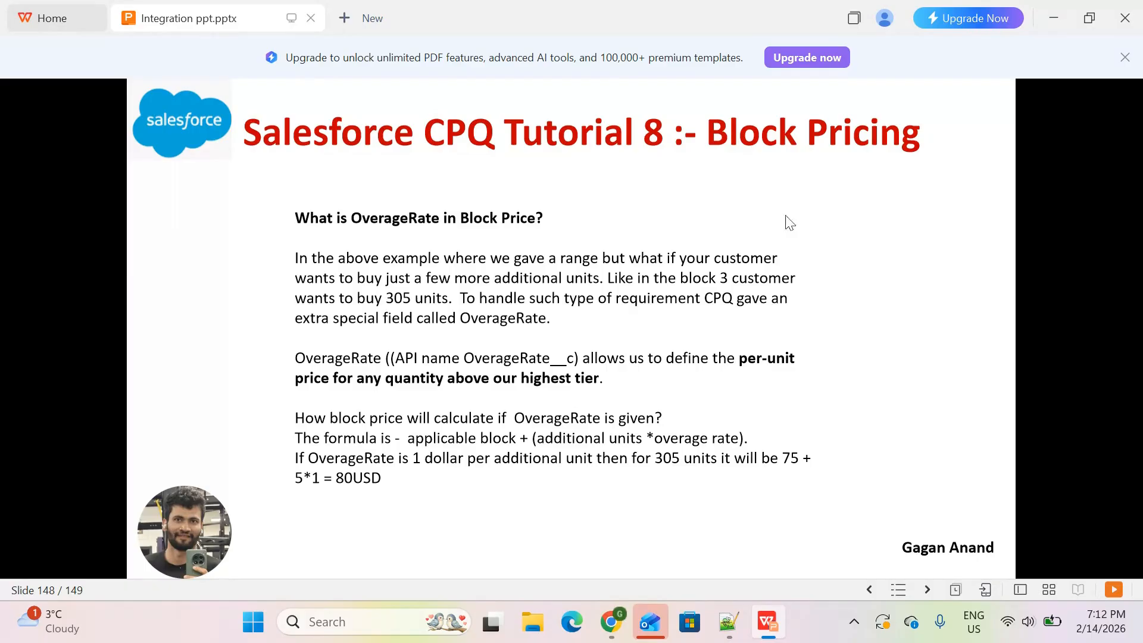
key(alt+Tab)
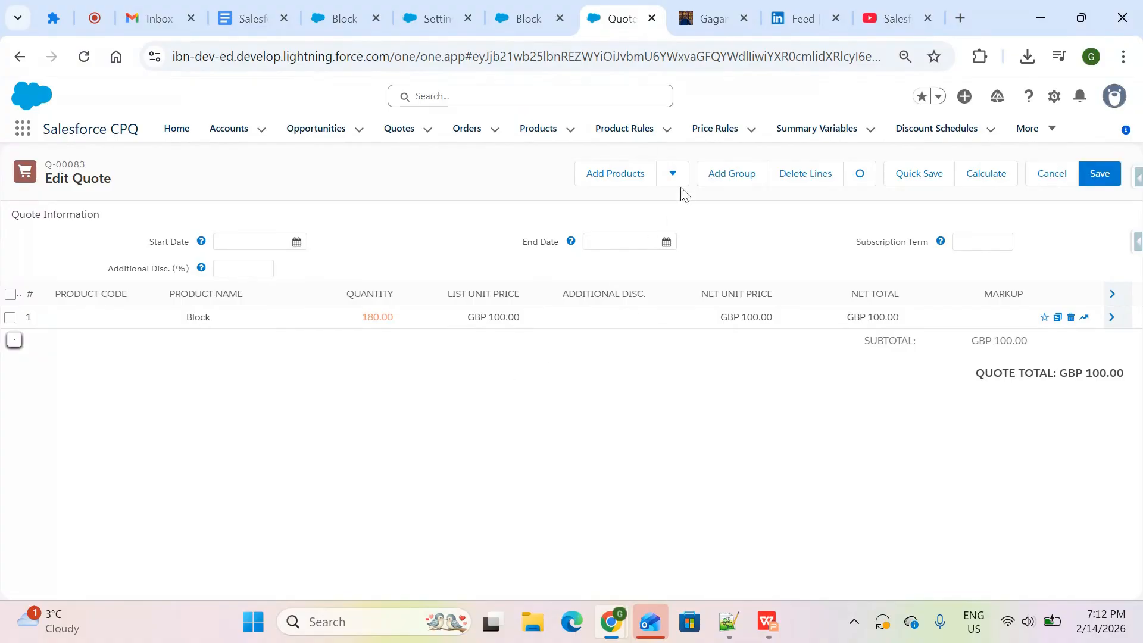
click(519, 16)
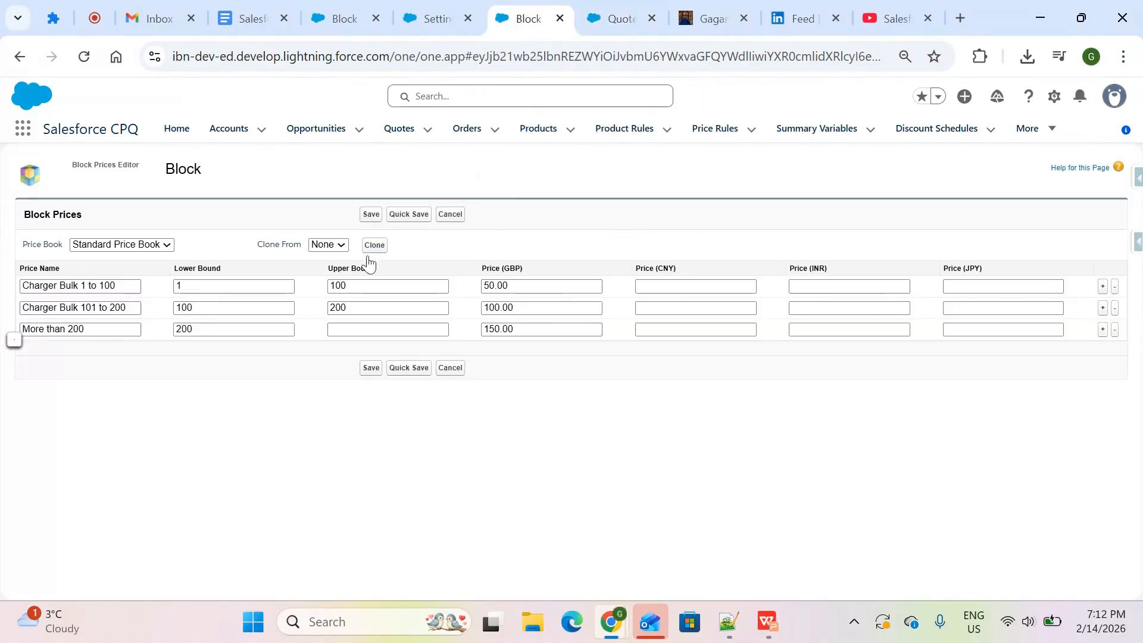
click(503, 284)
drag(503, 284, 485, 287)
click(520, 435)
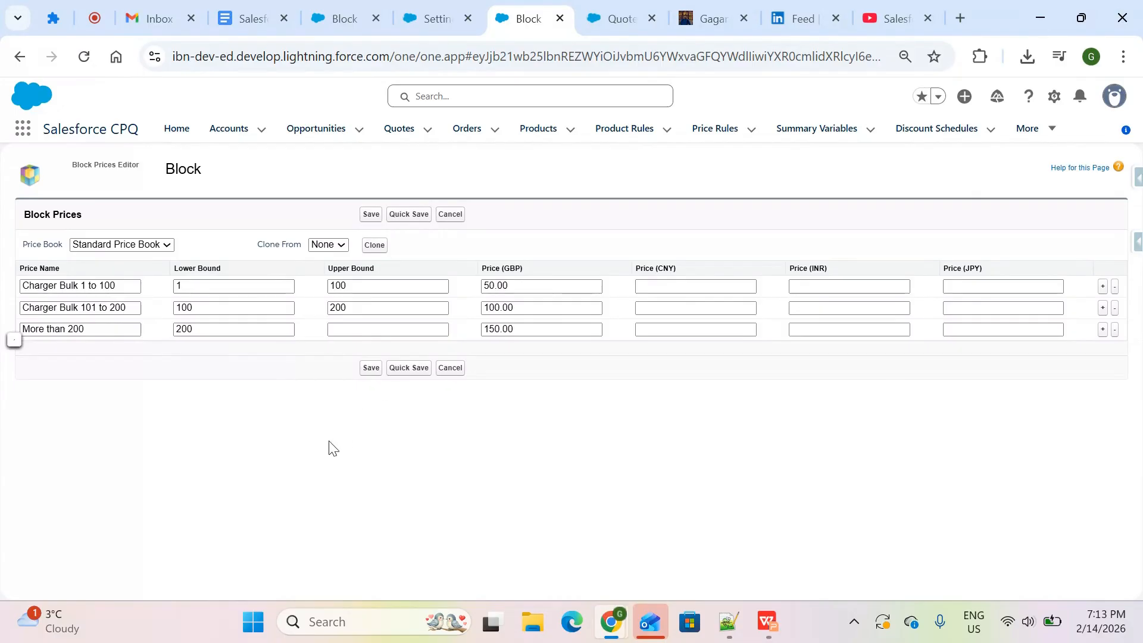
key(alt+Tab)
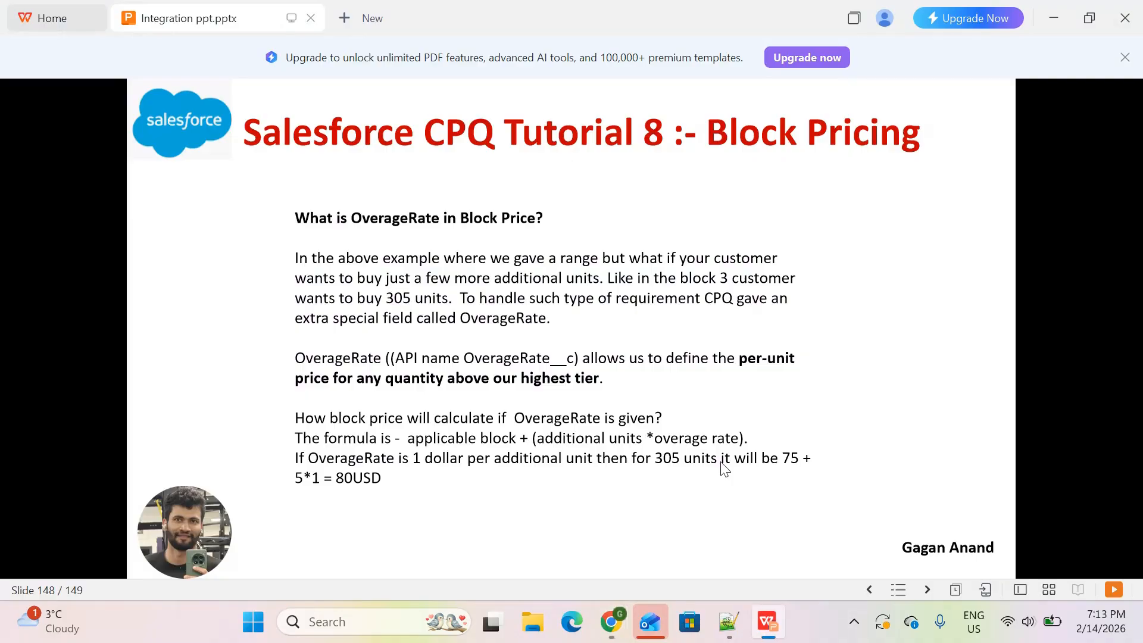
click(724, 470)
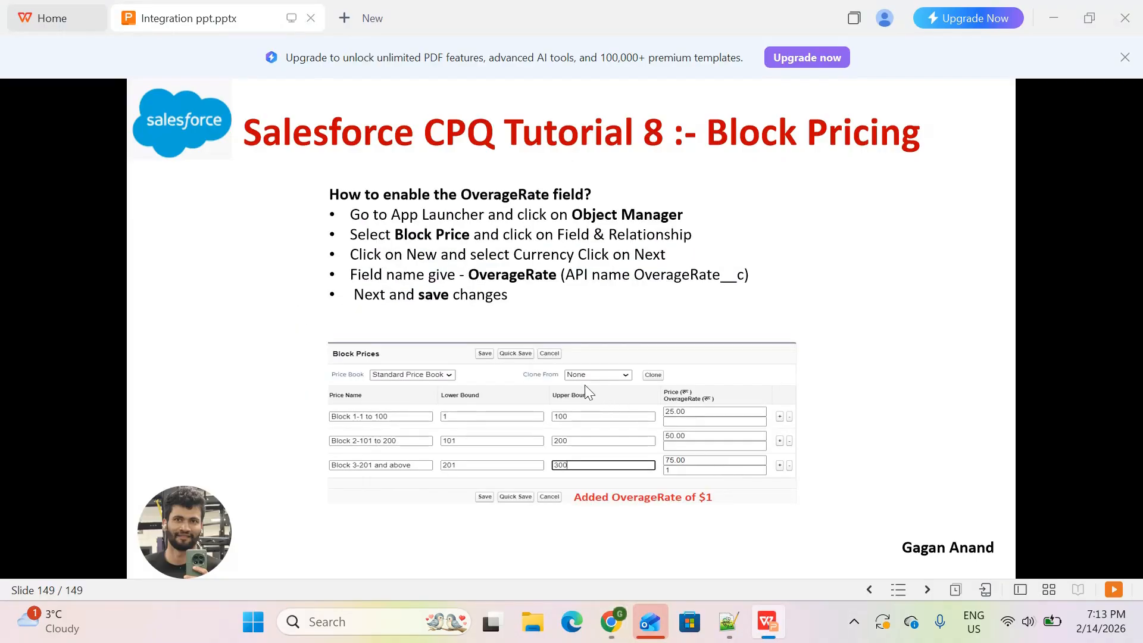
Switch back to Salesforce Setup, find the Block Price object by searching for block, and open its fields and relationships
key(alt+Tab)
click(426, 24)
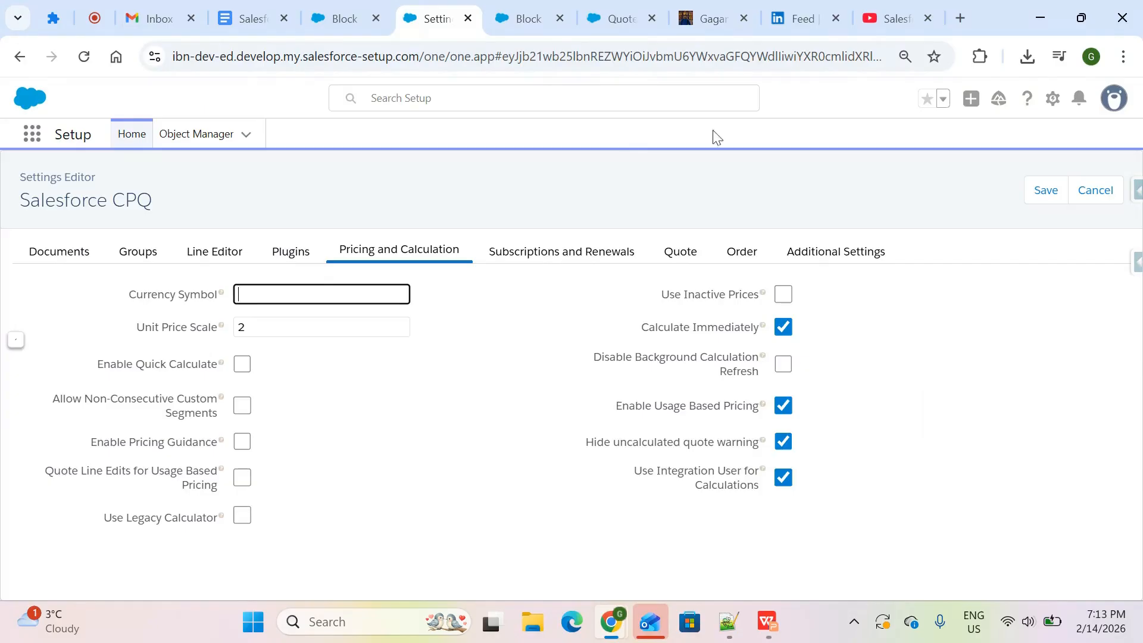
click(346, 19)
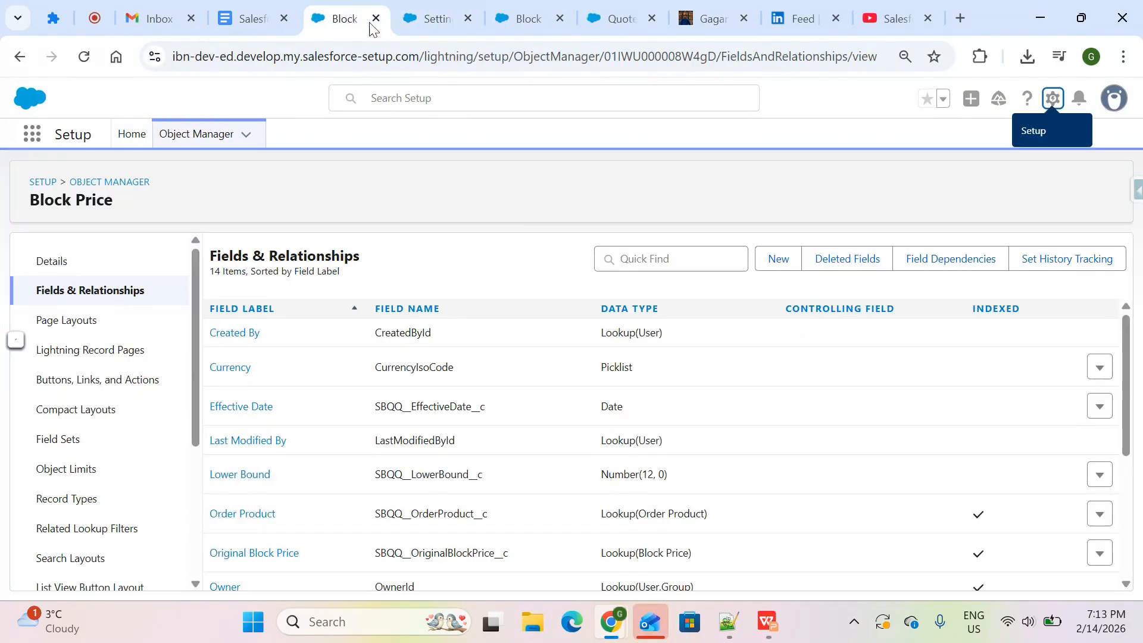
click(198, 135)
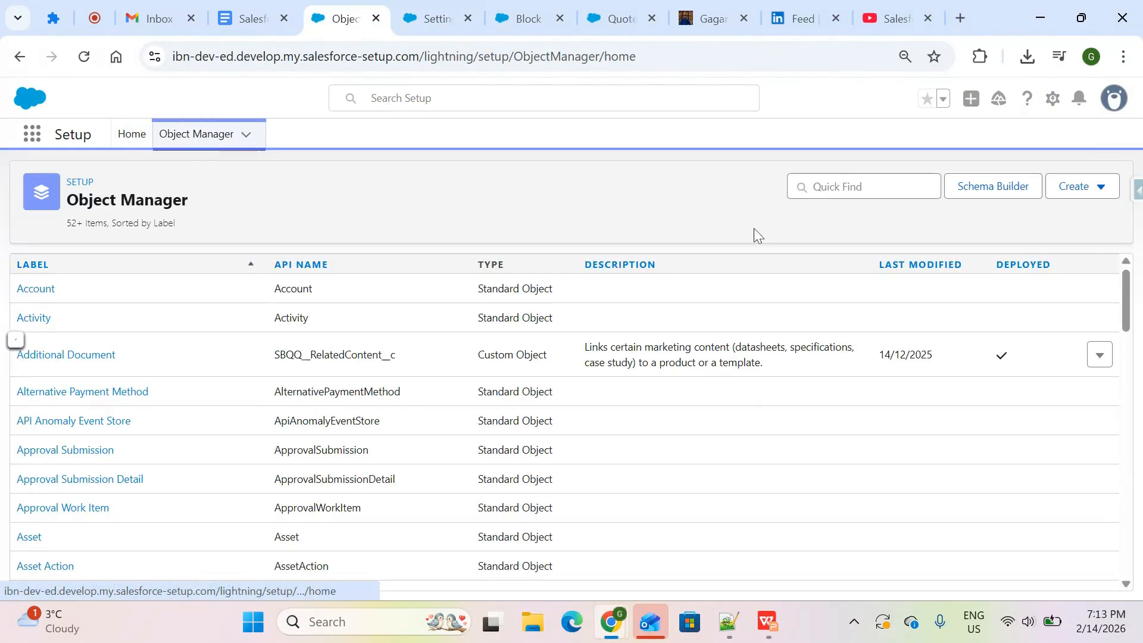
click(844, 187)
text(block)
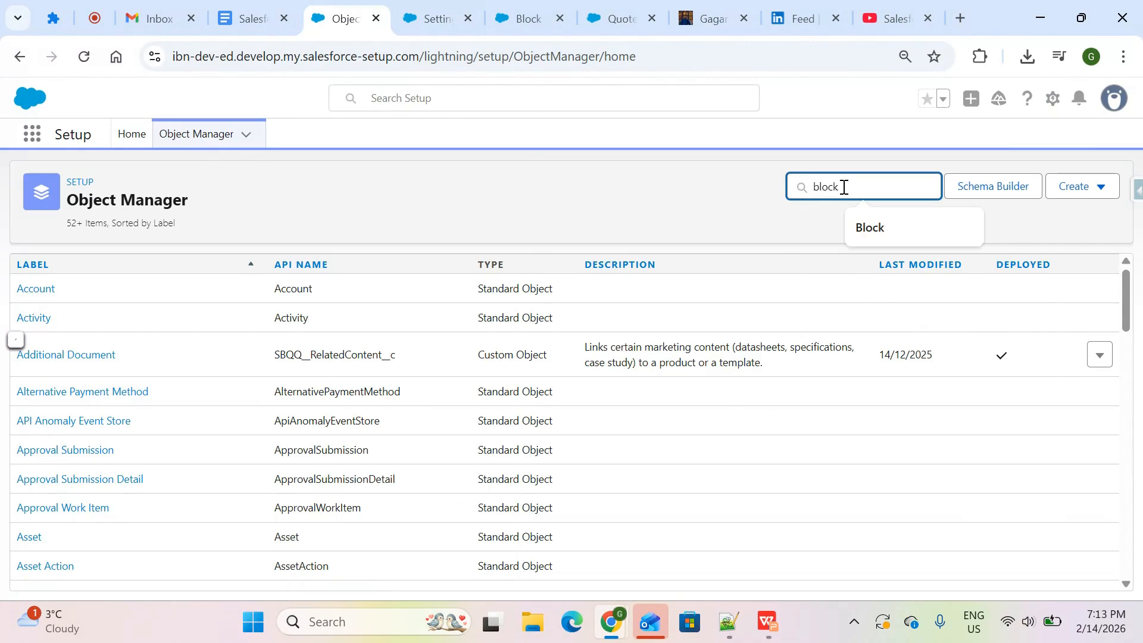
click(36, 289)
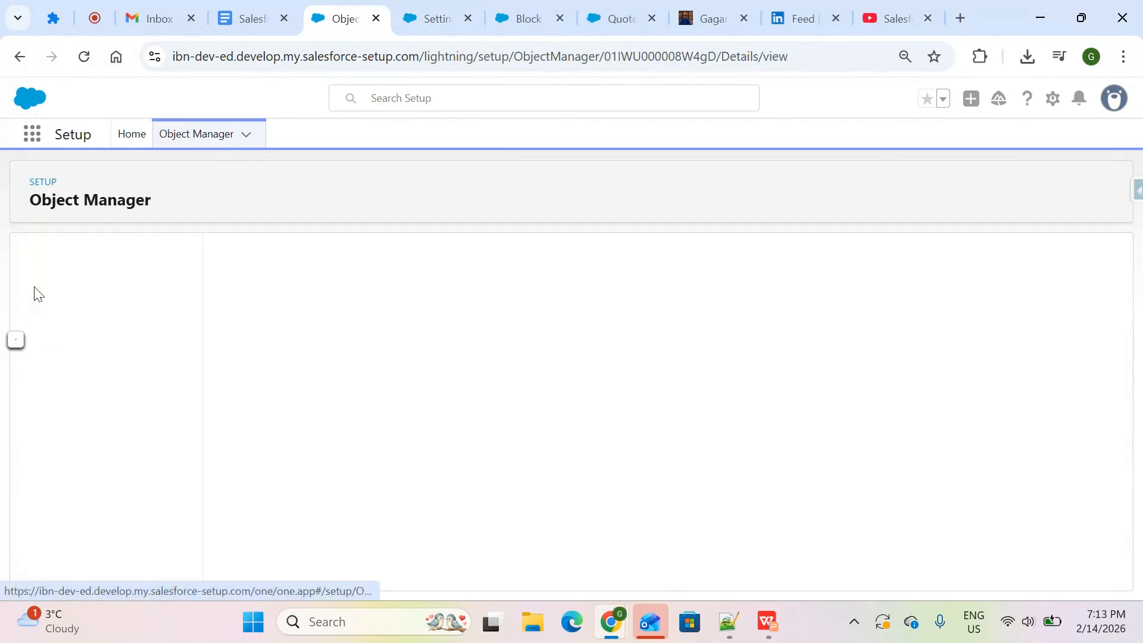
click(151, 311)
click(129, 292)
Check the OverageRate instructions in the presentation and start a new custom field of type Currency on the Block Price object
key(alt+Tab)
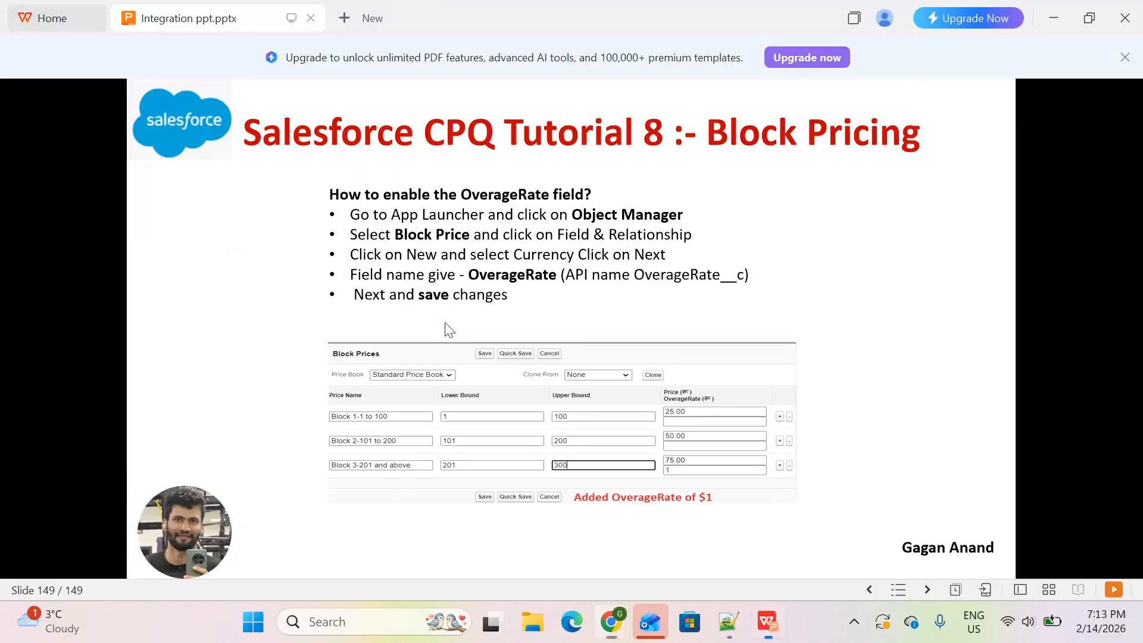
key(alt+Tab)
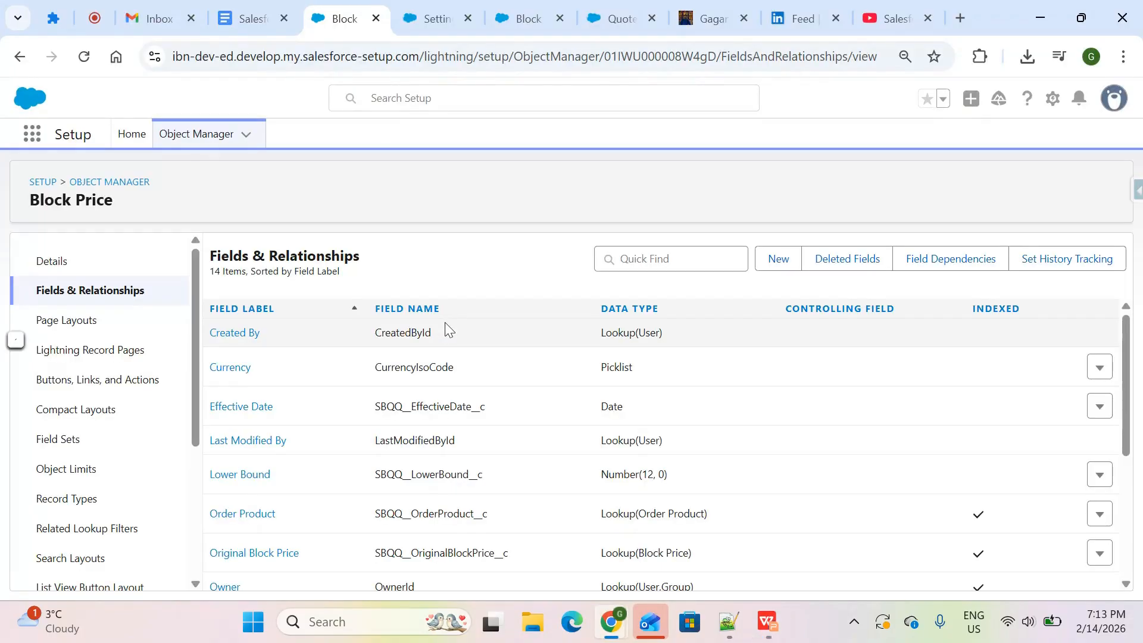
key(alt+Tab)
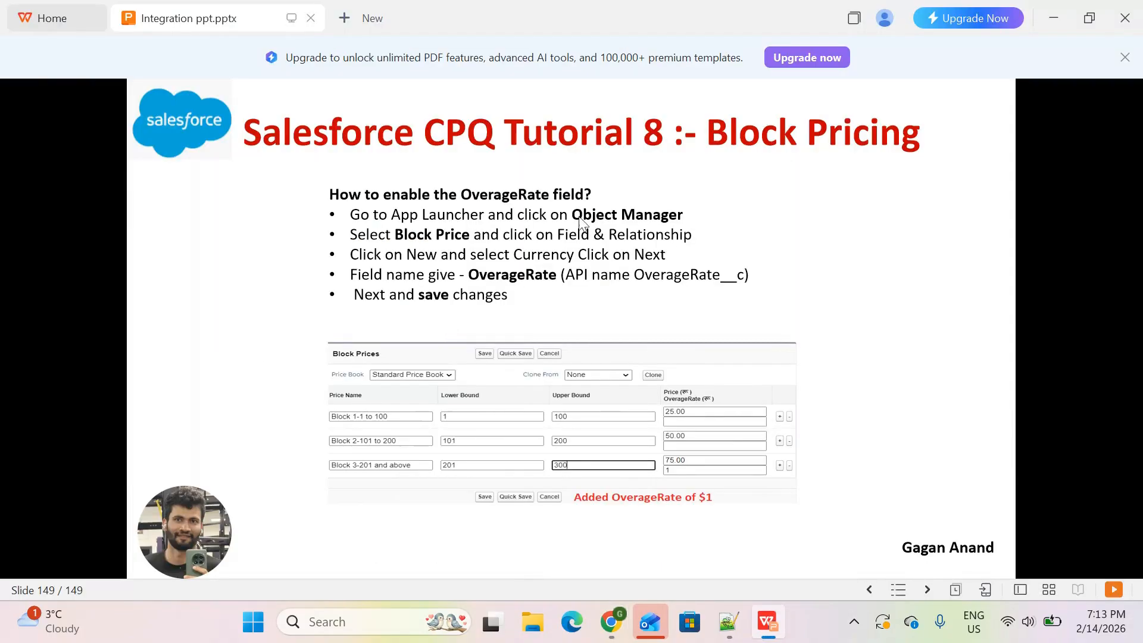
key(alt+Tab)
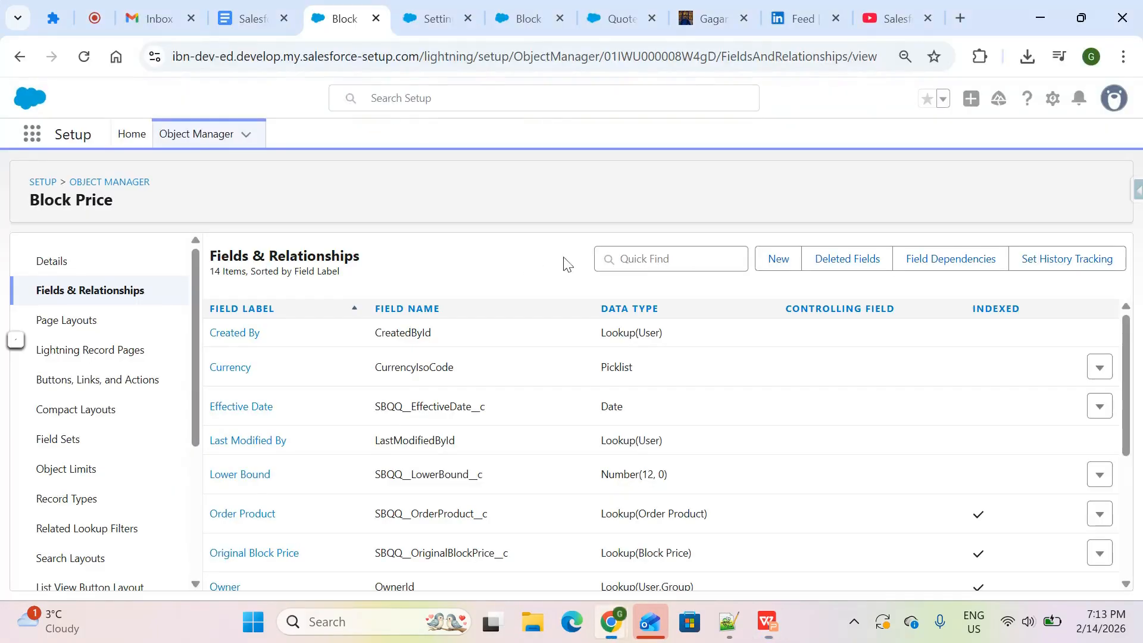
click(785, 262)
key(alt+Tab)
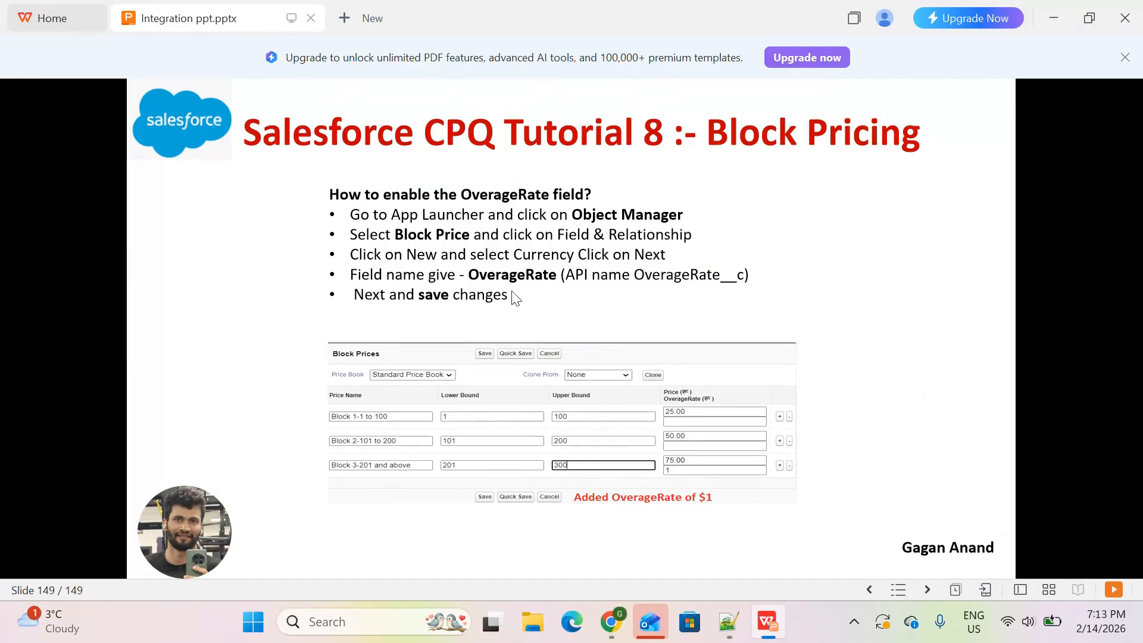
key(alt+Tab)
scroll(369, 502, down, 4)
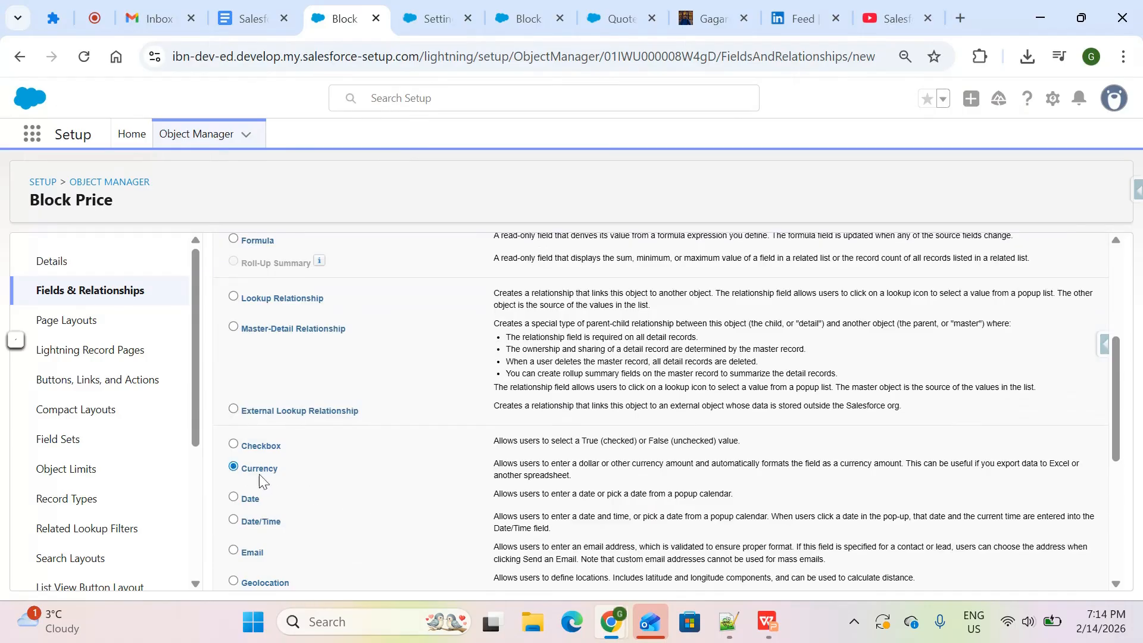
scroll(336, 513, down, 5)
click(1052, 572)
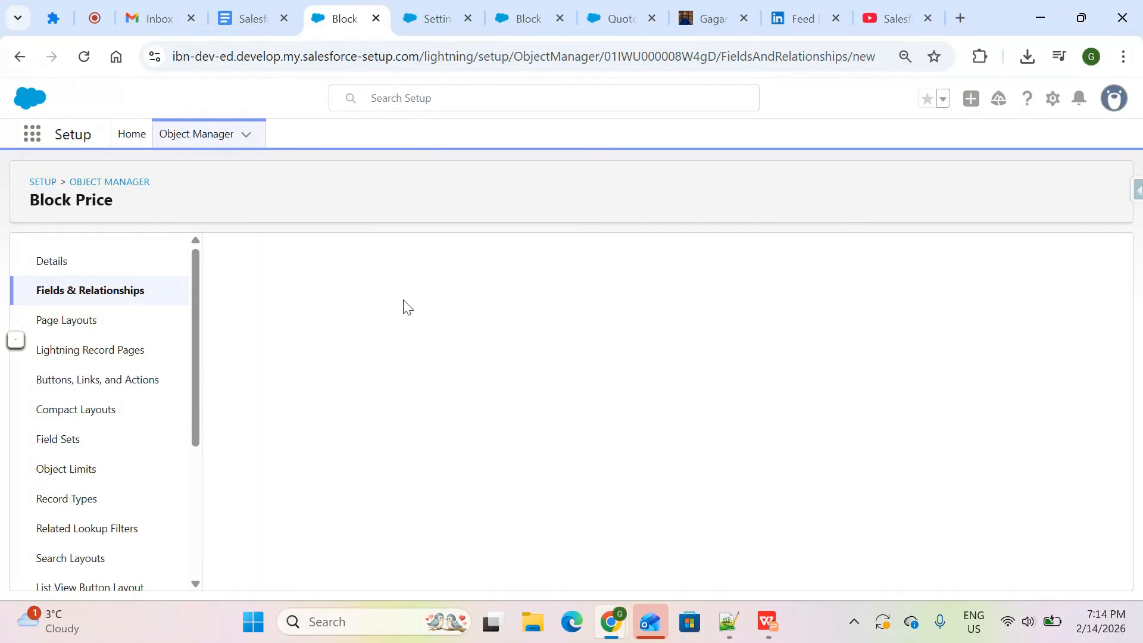
Check the field naming instructions in the presentation and set the new currency field's label to OverageRate
text(Charger Bulk 101 to 200)
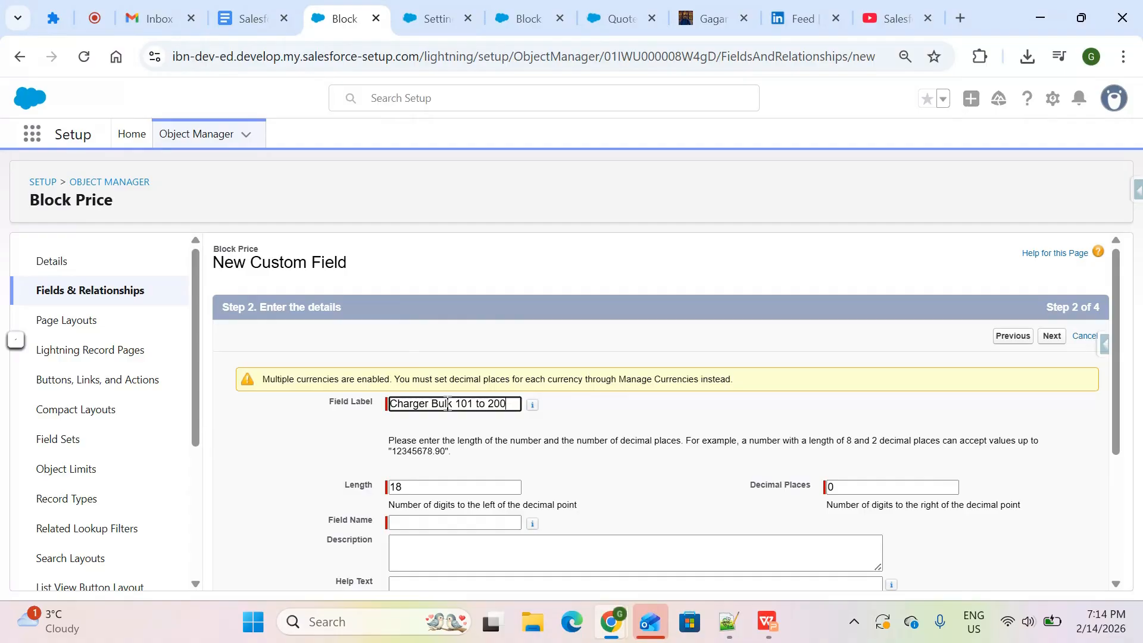
key(ctrl+z)
key(alt+Tab)
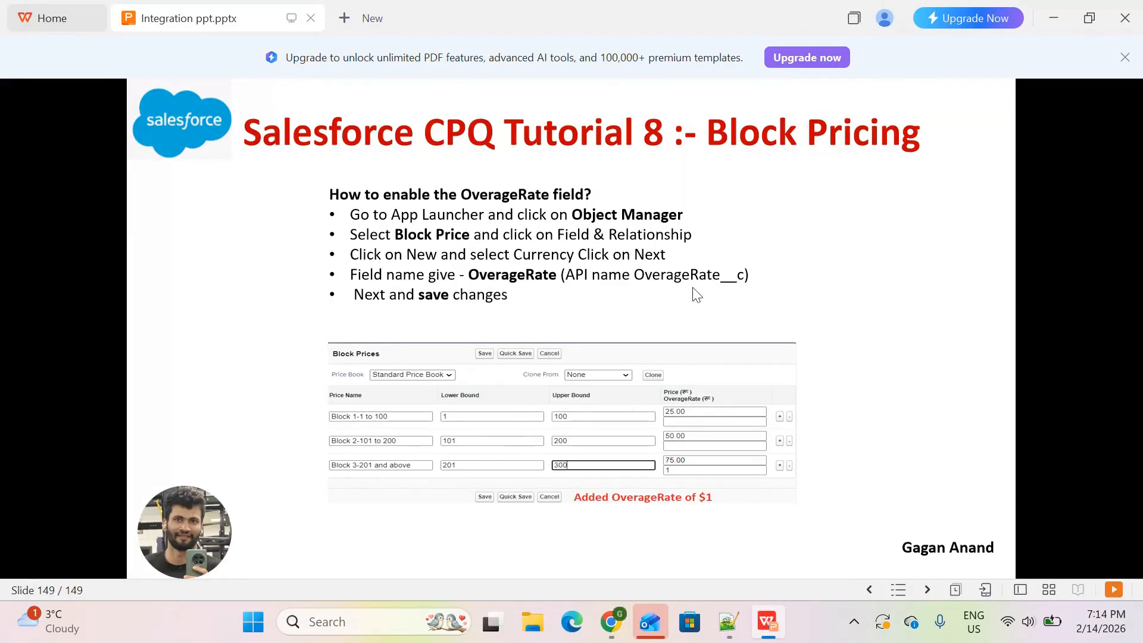
key(alt+Tab)
text(Over)
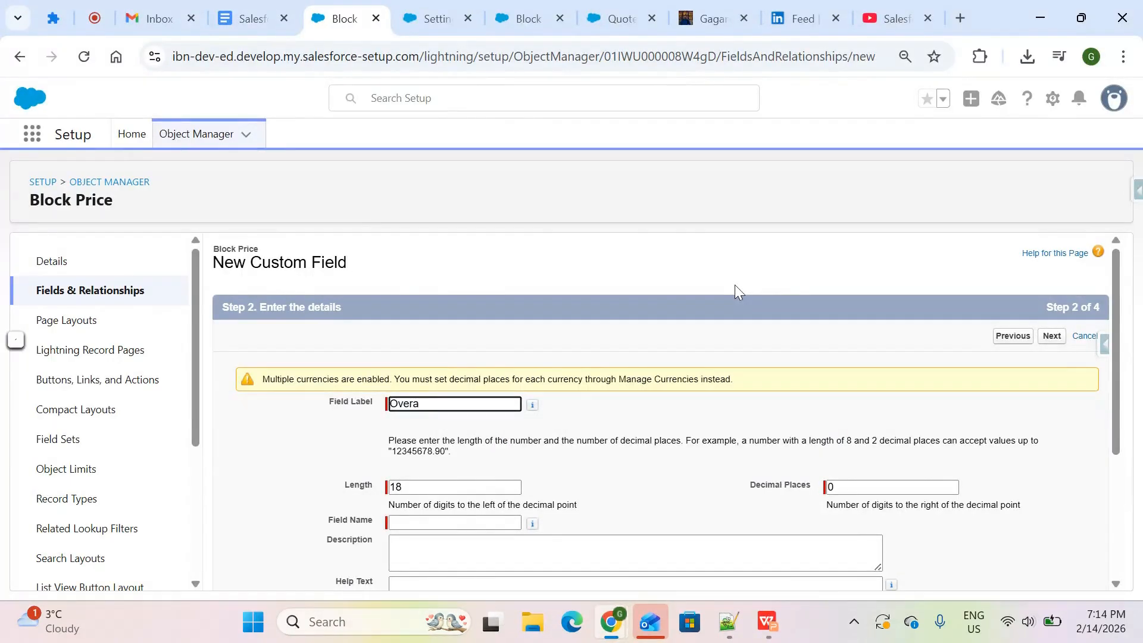
key(alt+Tab)
key(alt+Tab)
text(Ra)
click(703, 485)
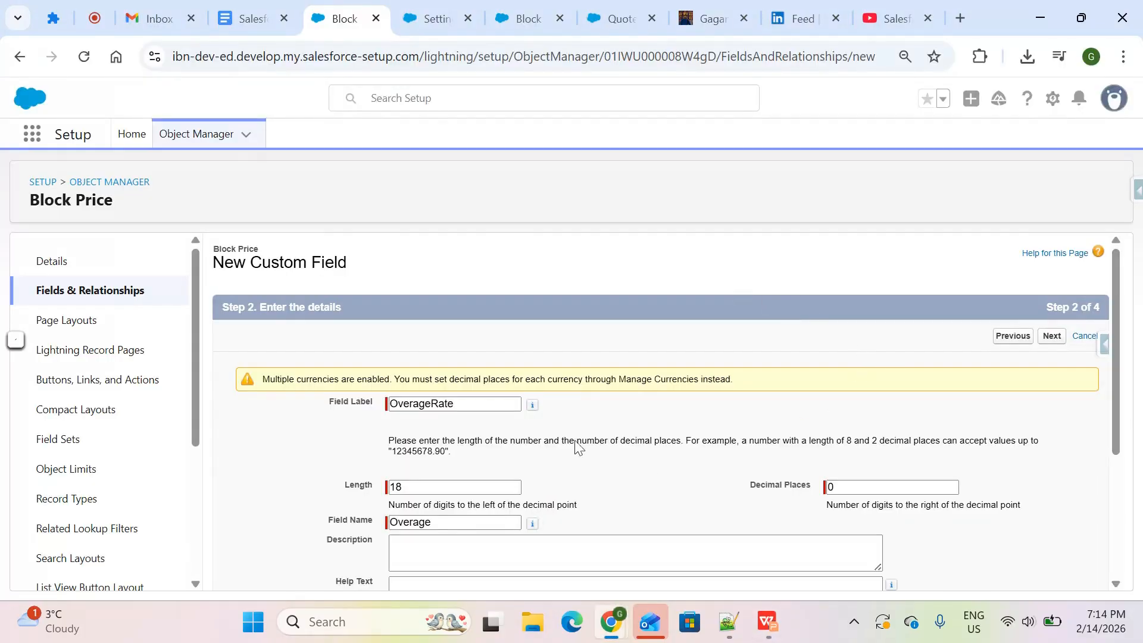
Compare the field details with the presentation, accept the default field-level security and Block Price Layout, and save the new field
key(alt+Tab)
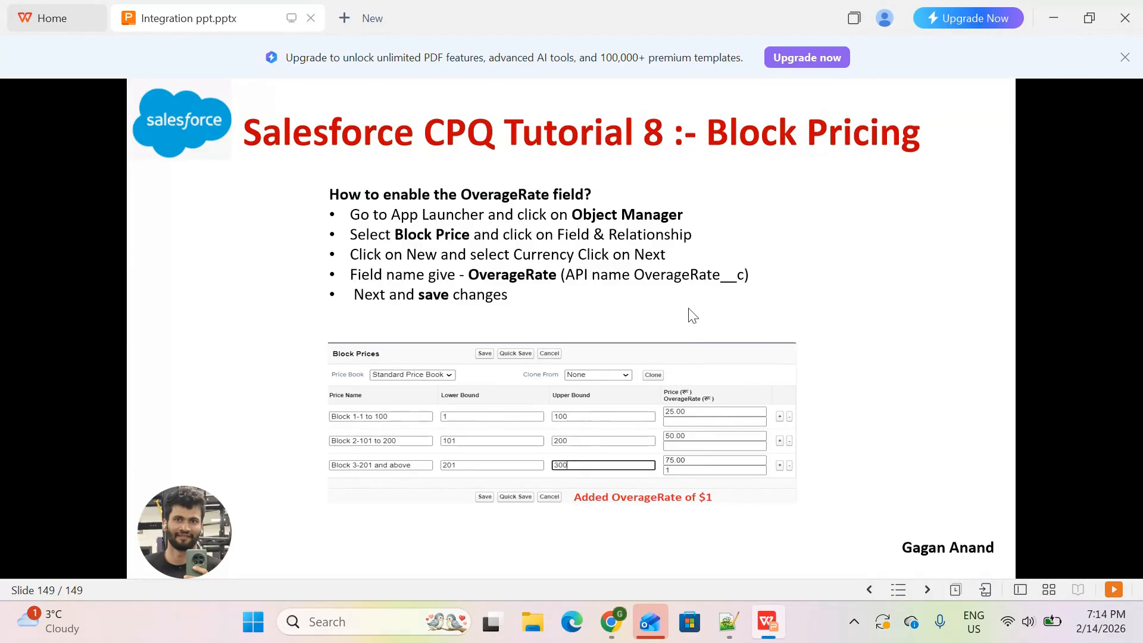
key(alt+Tab)
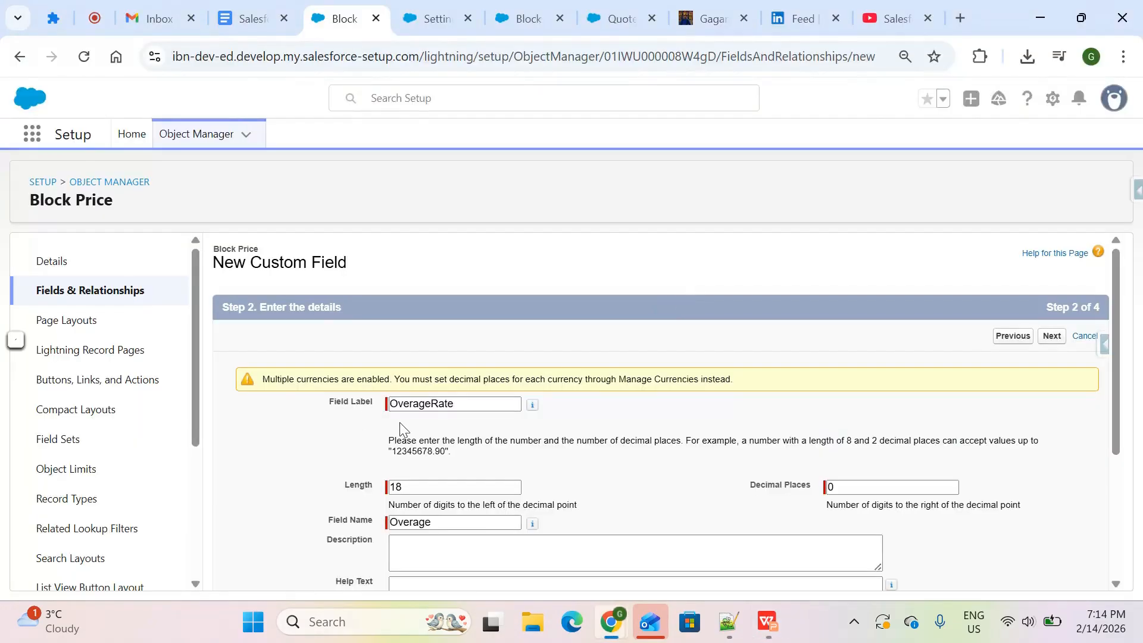
key(alt+Tab)
key(alt+Tab)
scroll(563, 467, down, 4)
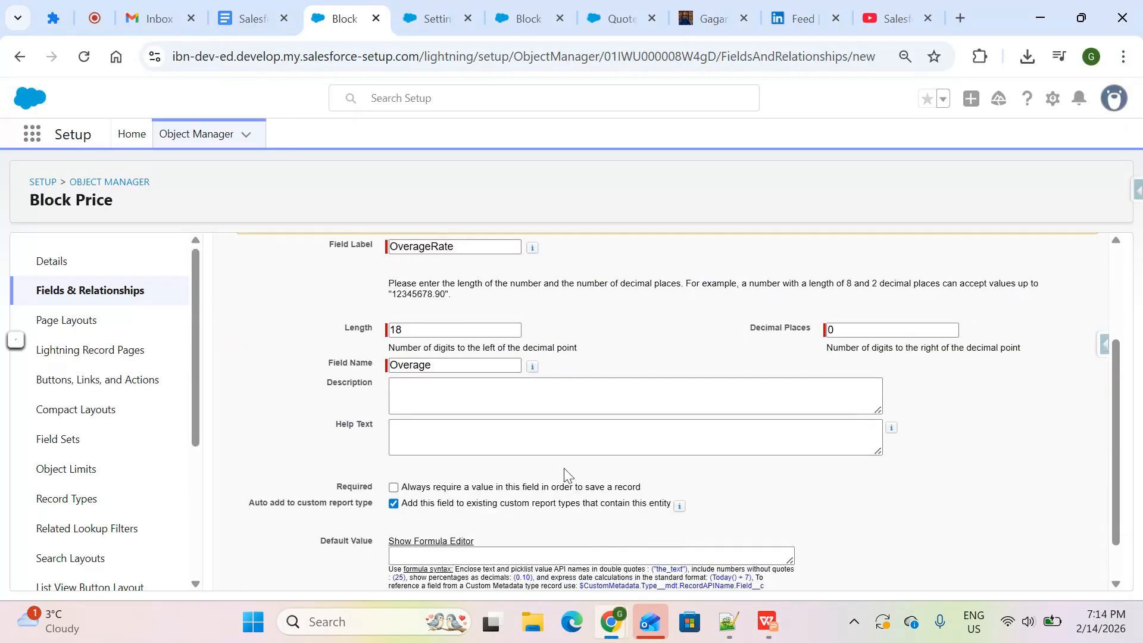
click(1052, 571)
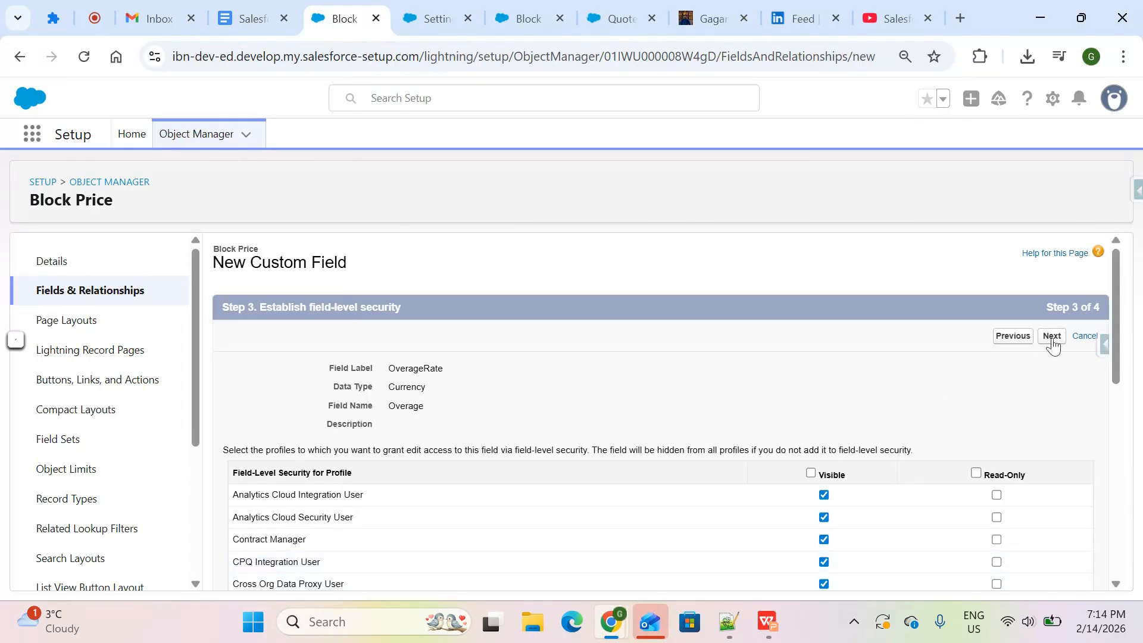
click(1050, 343)
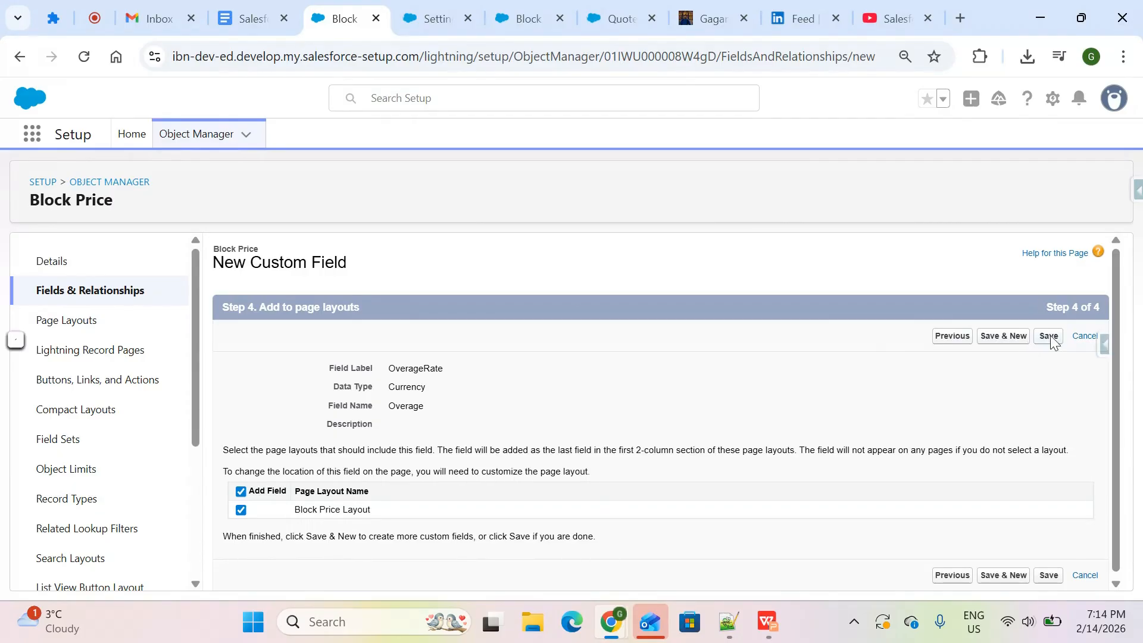
click(1050, 341)
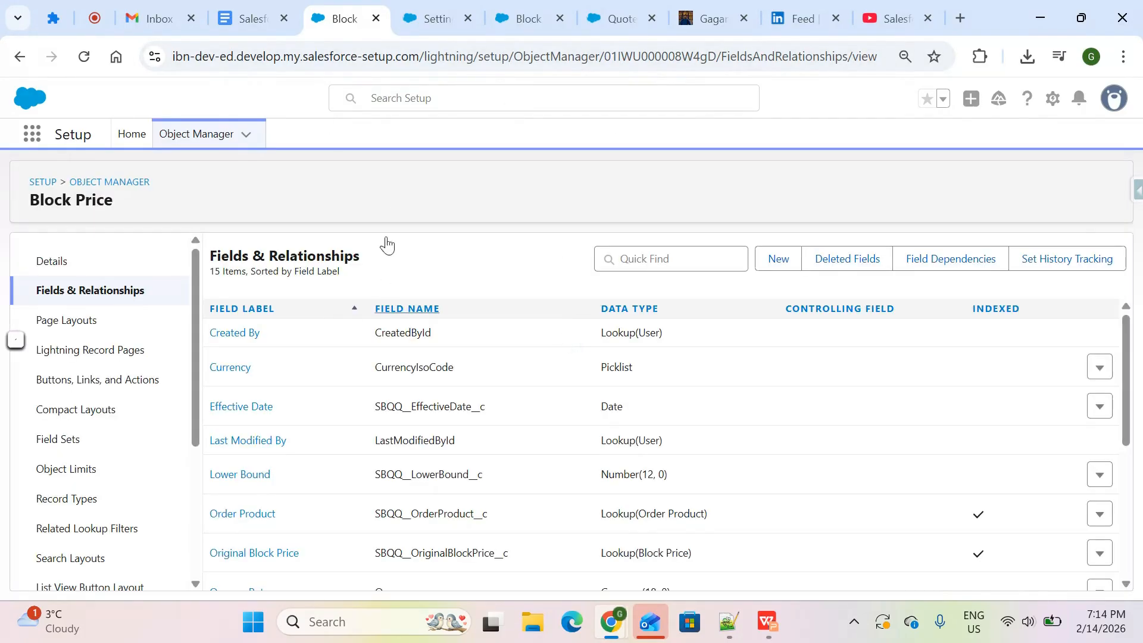
Open the Block product's related block prices in the Block Prices Editor and check the columns for OverageRate
click(521, 21)
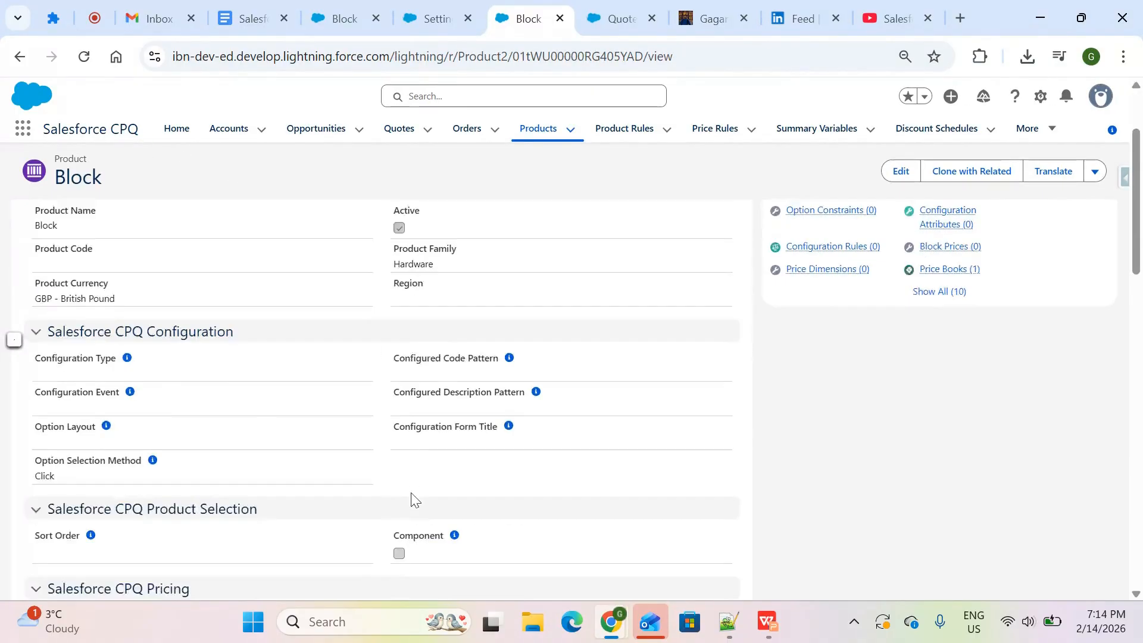
click(121, 293)
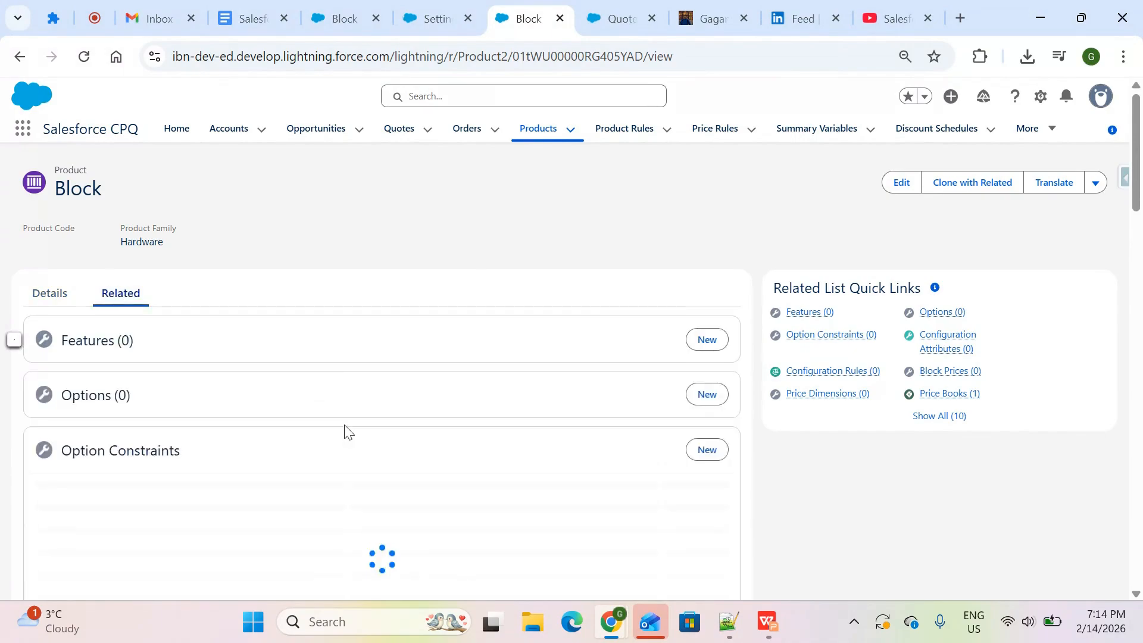
scroll(346, 429, down, 2)
scroll(346, 428, down, 3)
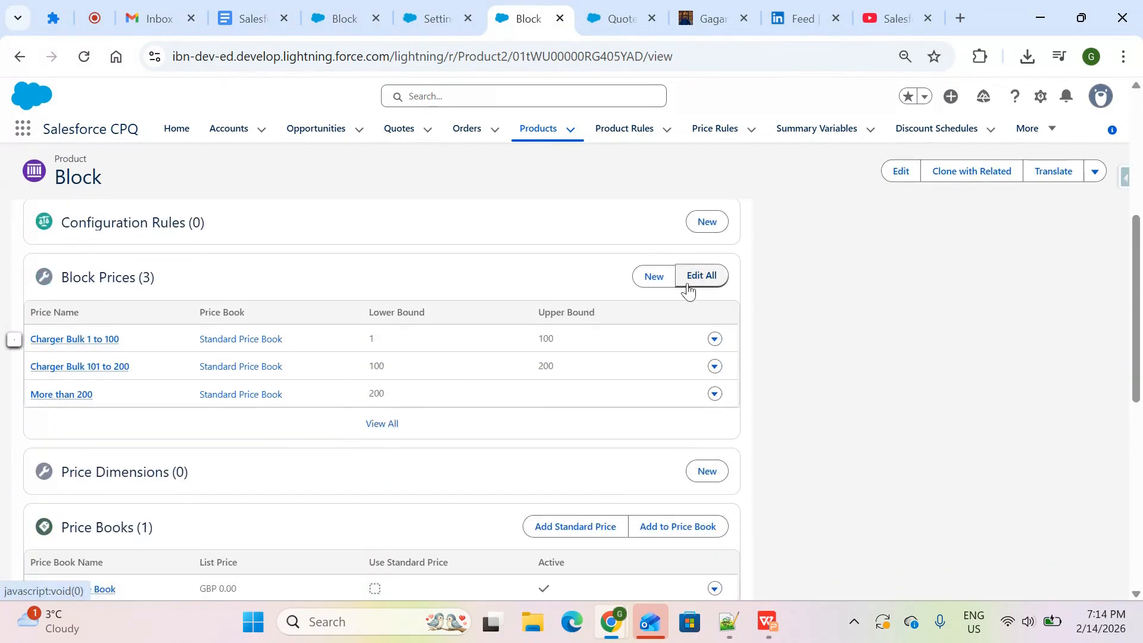
click(696, 280)
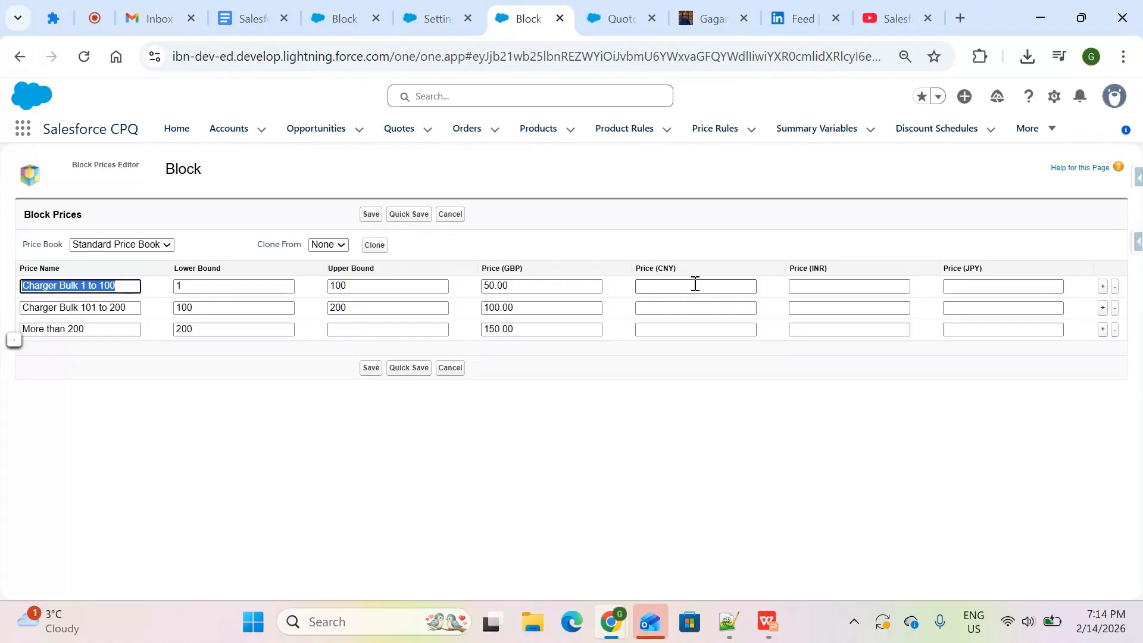
click(334, 244)
click(481, 262)
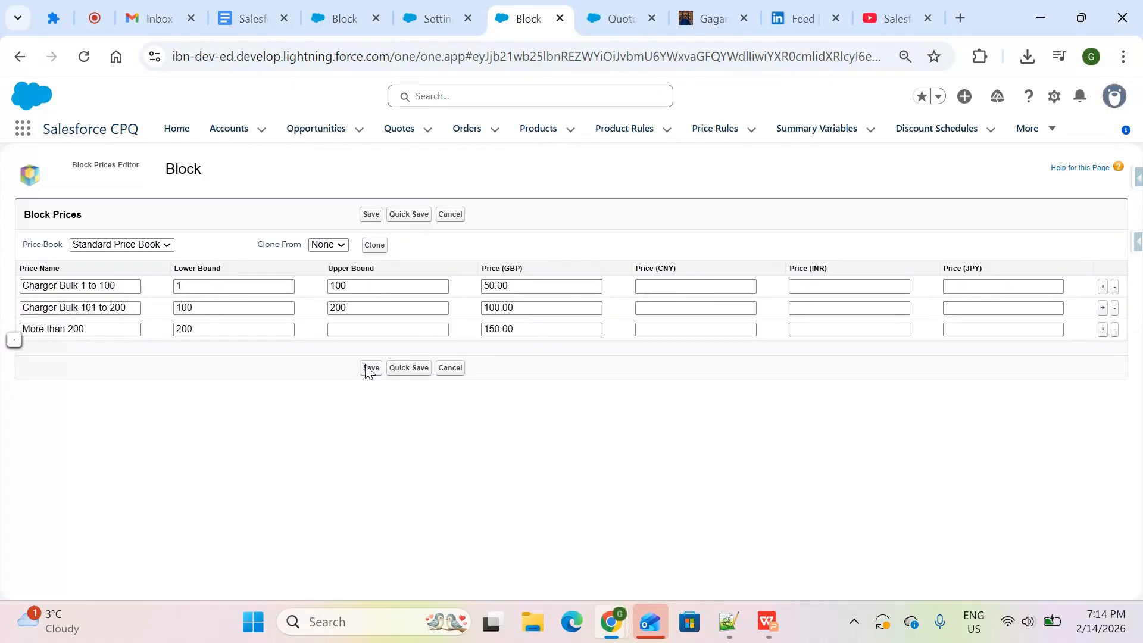
click(426, 16)
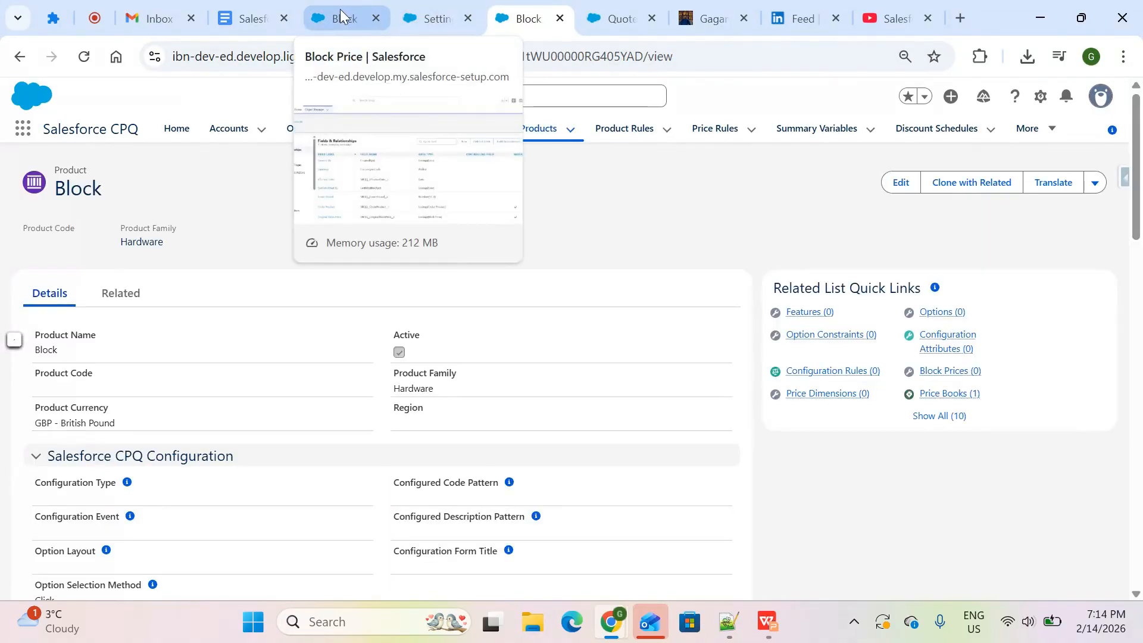
Return to the Block Price object's fields, search them for Over, and compare the field's API name with the presentation
click(340, 12)
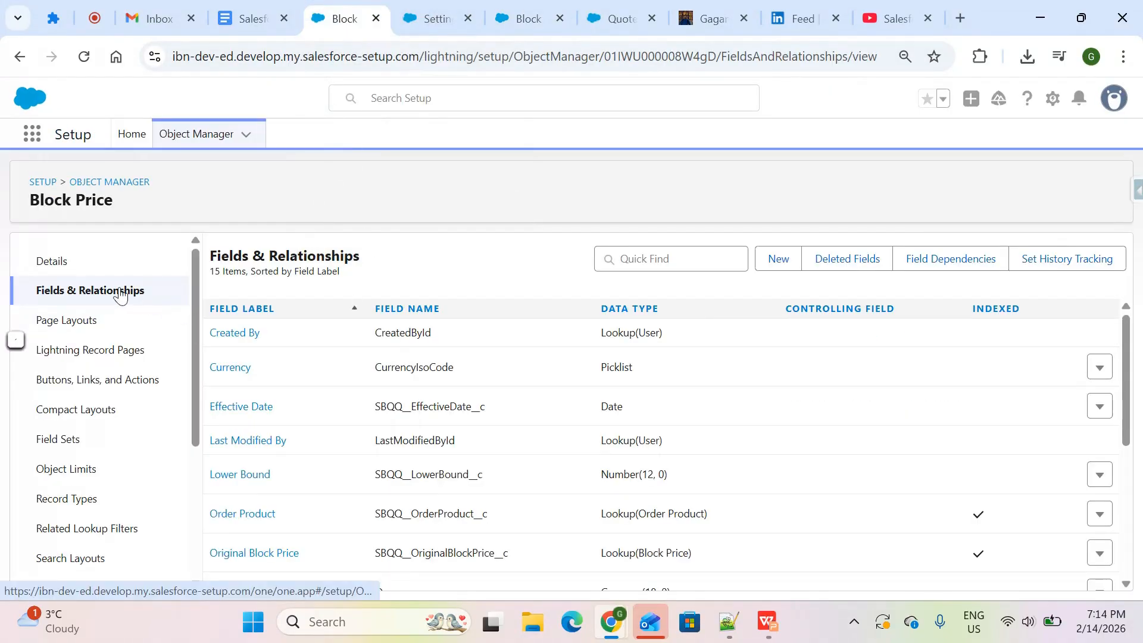
click(624, 259)
text(Charger Bulk 101 to 200)
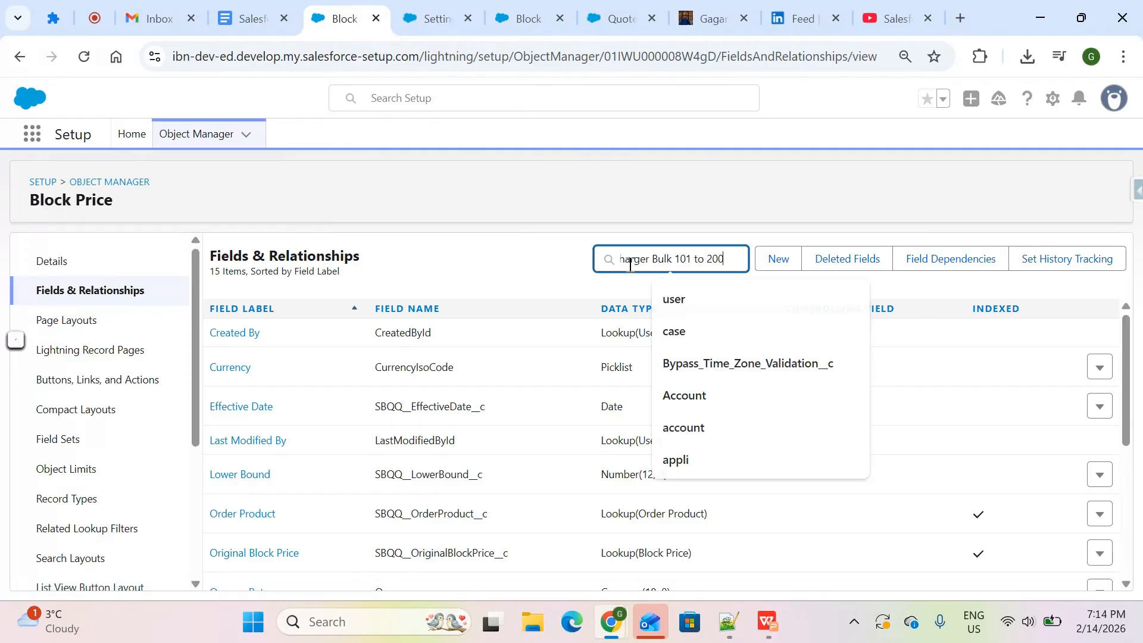
key(ctrl+a)
key(BackSpace)
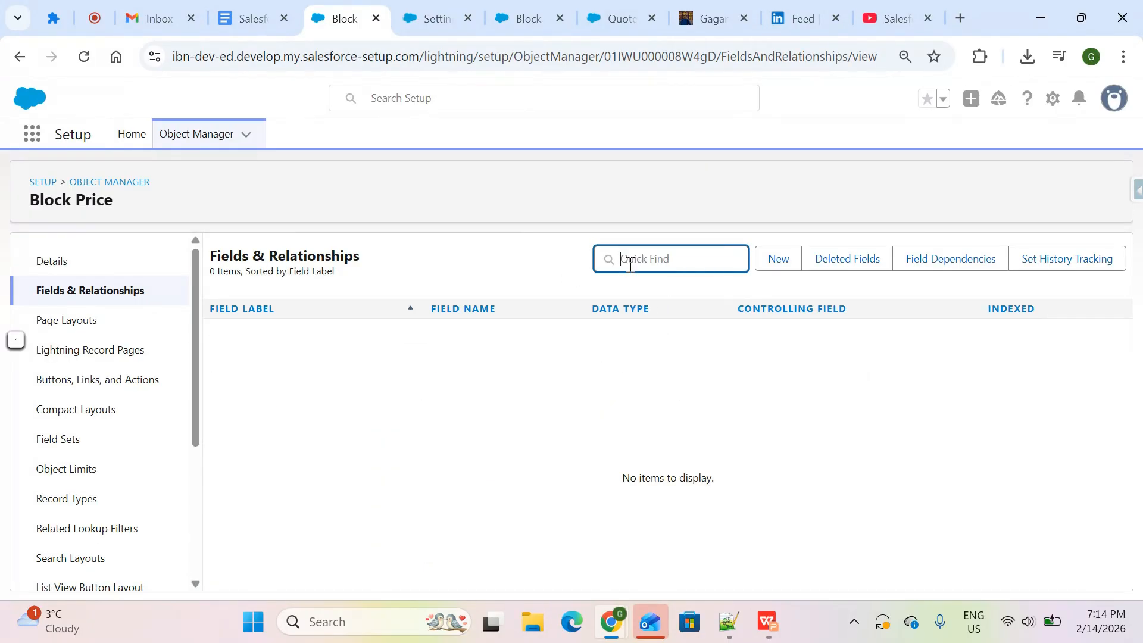
text(Qver)
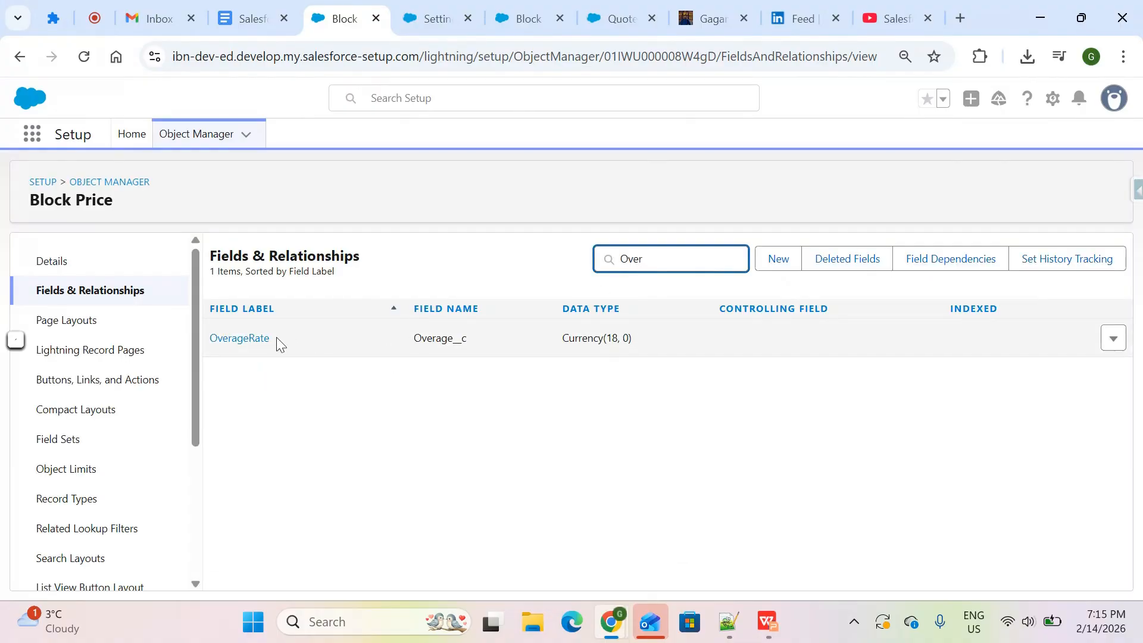
key(alt+Tab)
key(alt+Tab)
Edit the OverageRate field, change its field name to OverageRate, save it, and check it by searching the fields for Over
click(1121, 359)
click(1114, 338)
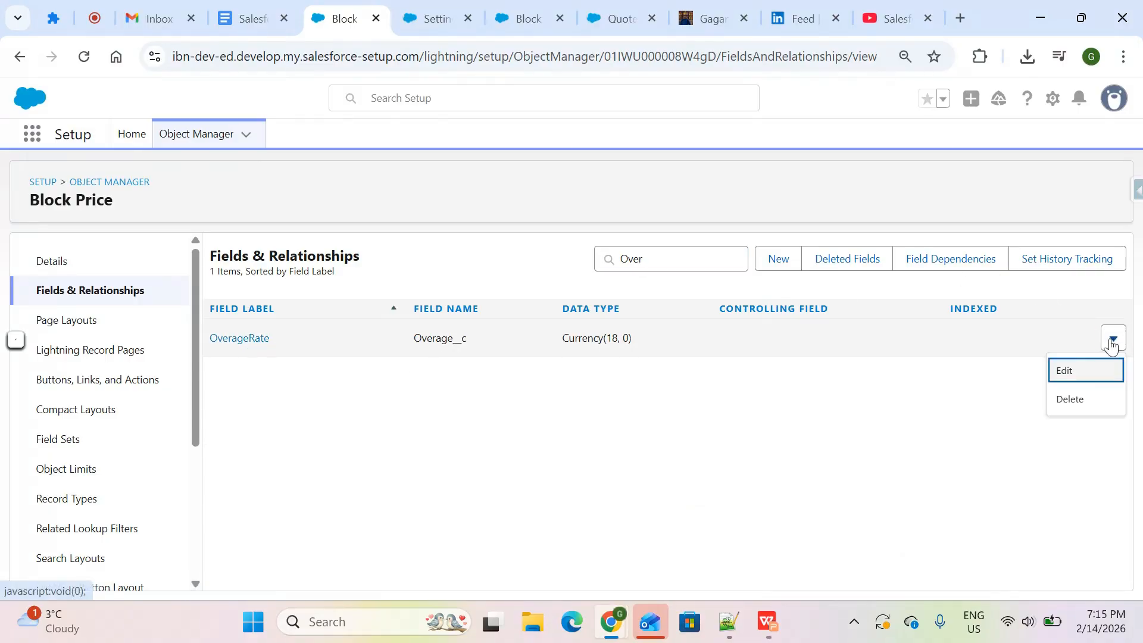
click(1087, 371)
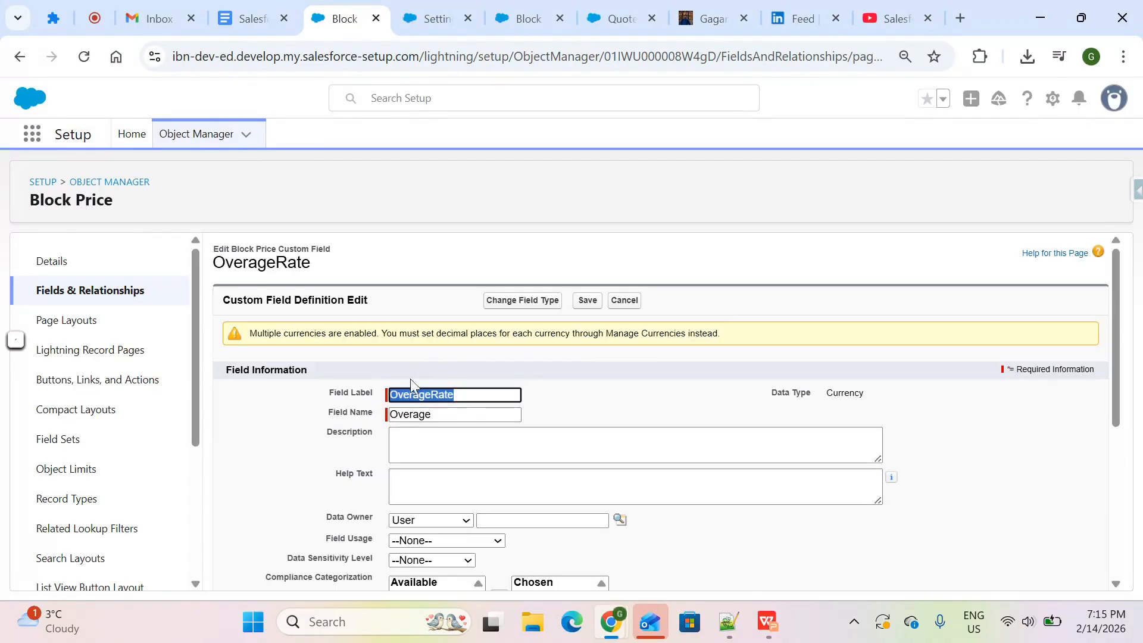
click(466, 410)
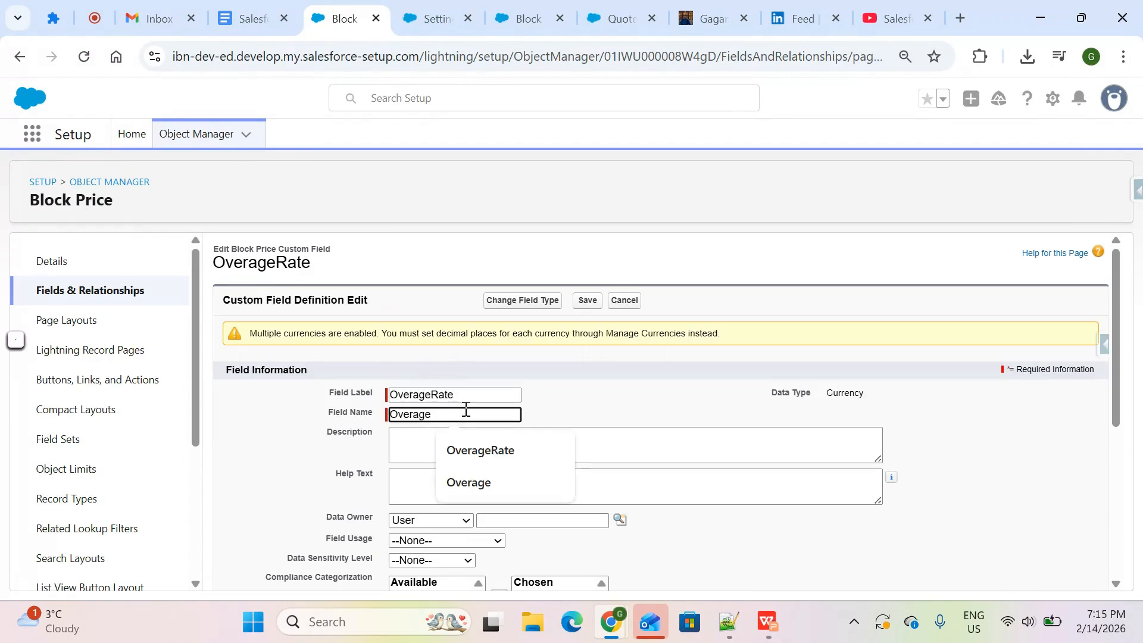
text(Rate)
click(599, 409)
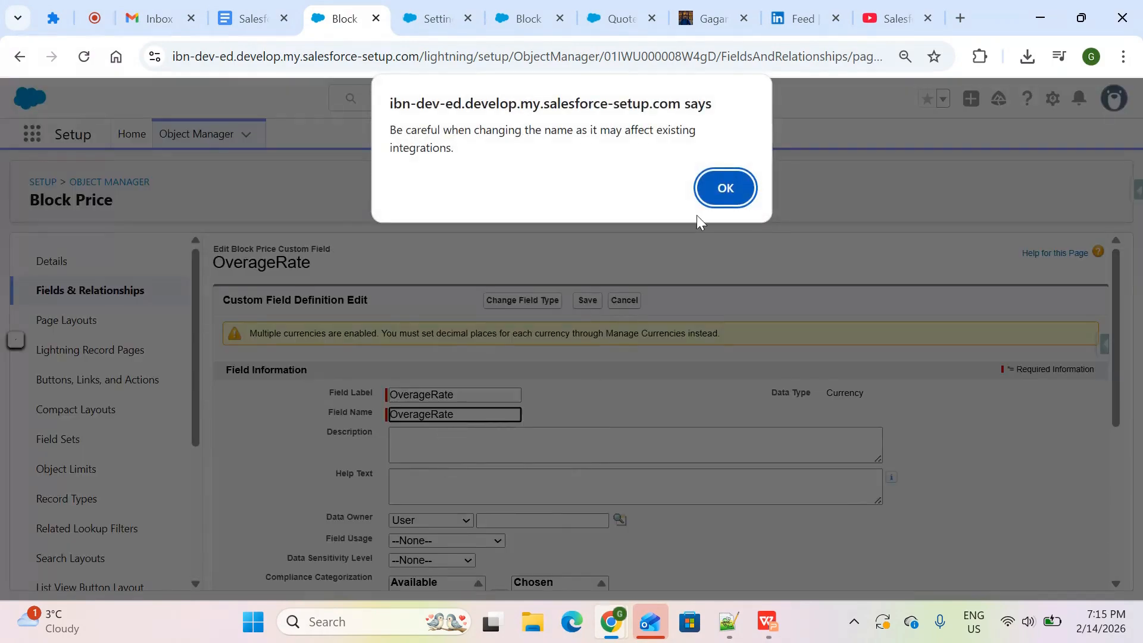
click(725, 188)
click(589, 300)
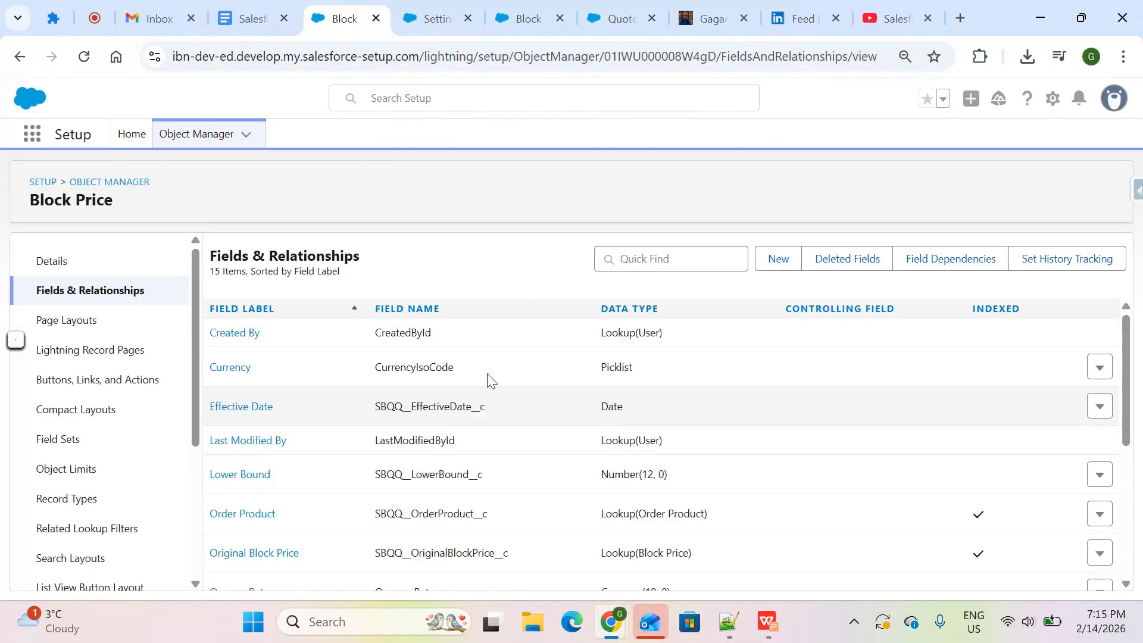
click(661, 259)
text(Over)
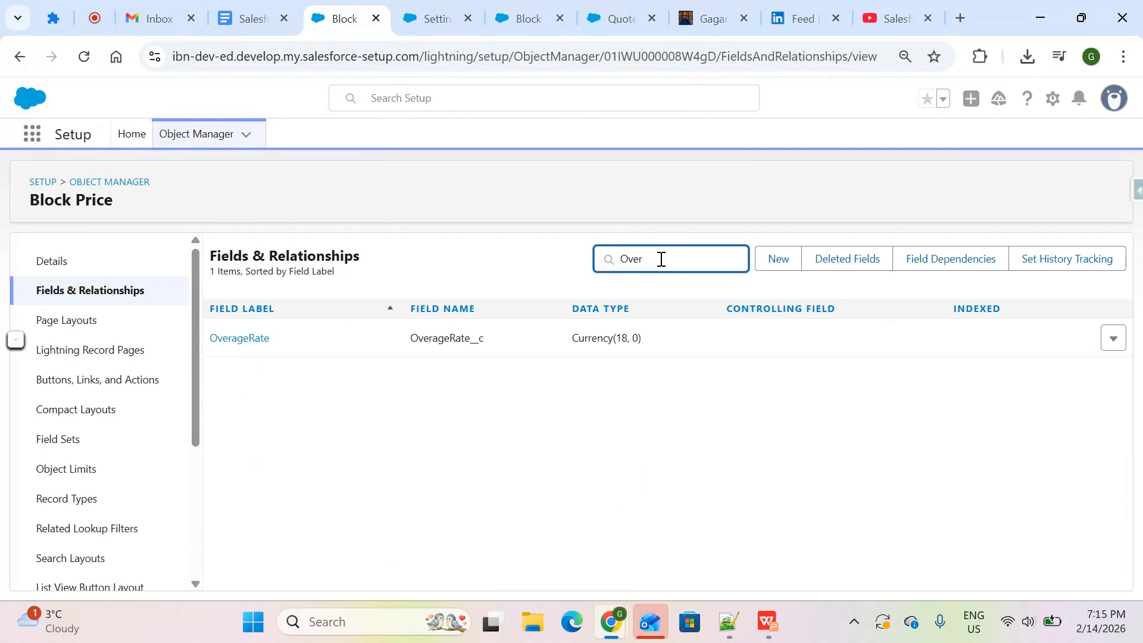
Go back to the Block product, open all its block prices for editing, and review the OverageRate fields under each currency
click(425, 17)
click(517, 18)
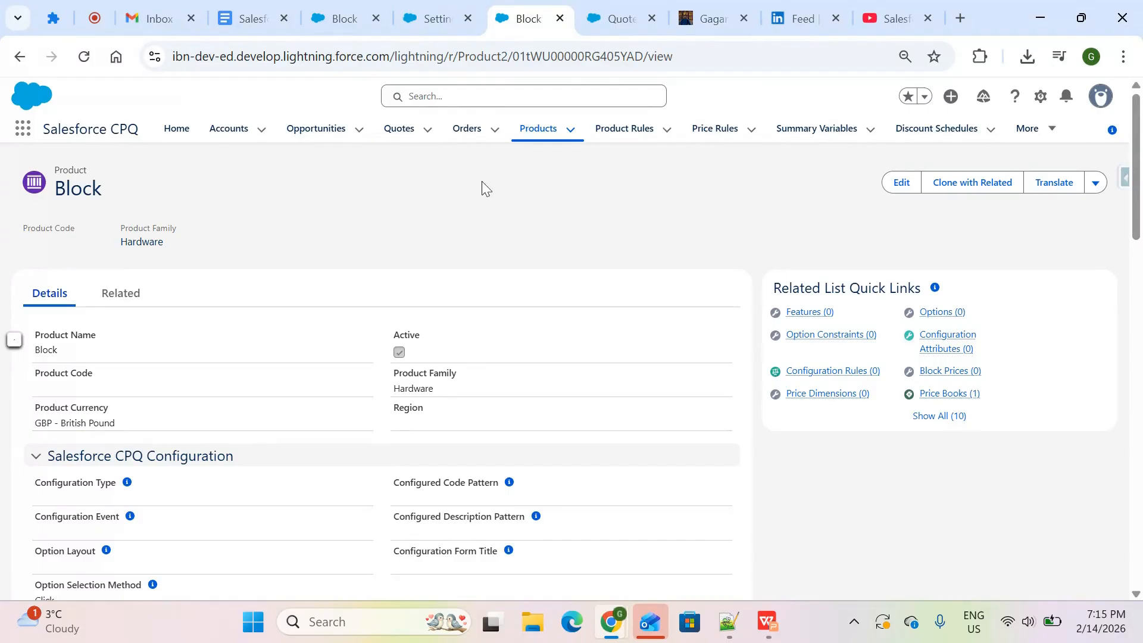
click(121, 293)
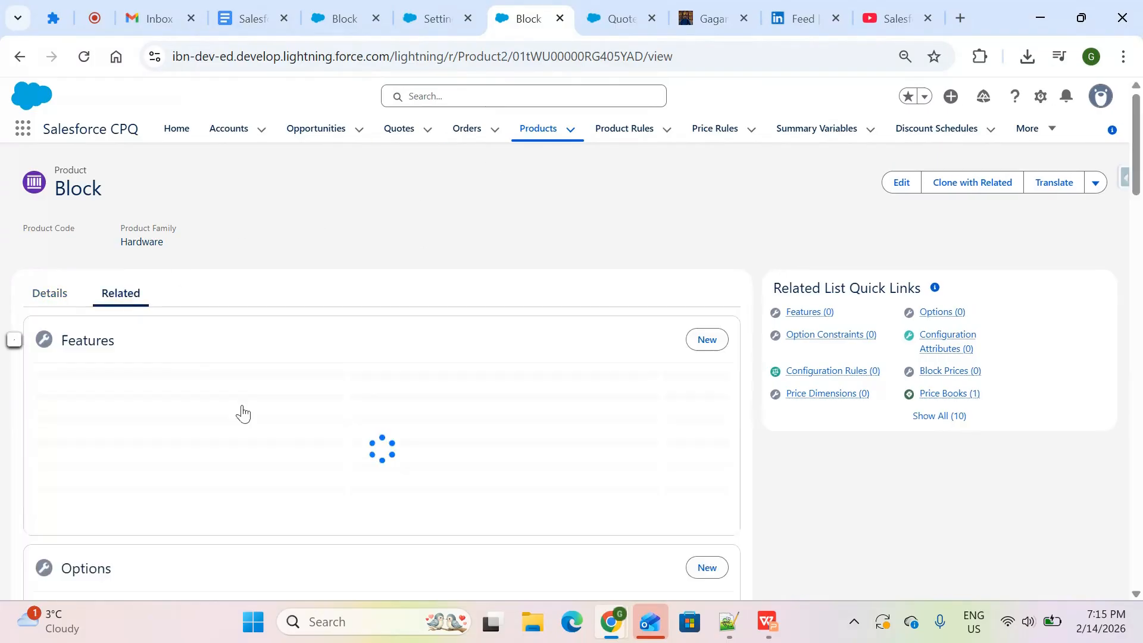
scroll(319, 480, down, 10)
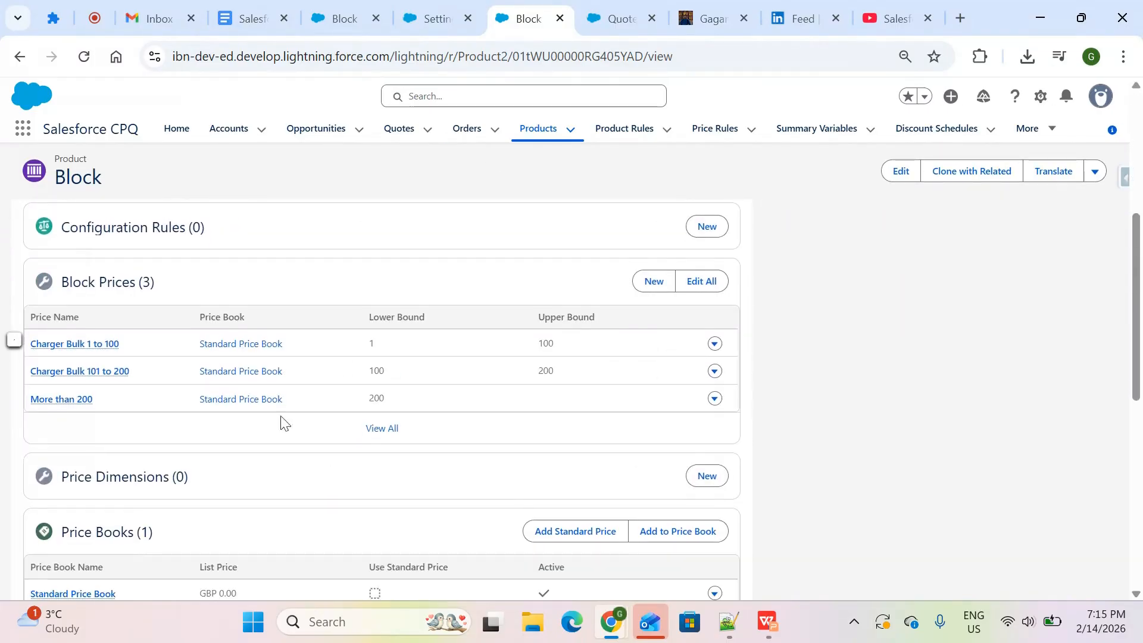
click(708, 281)
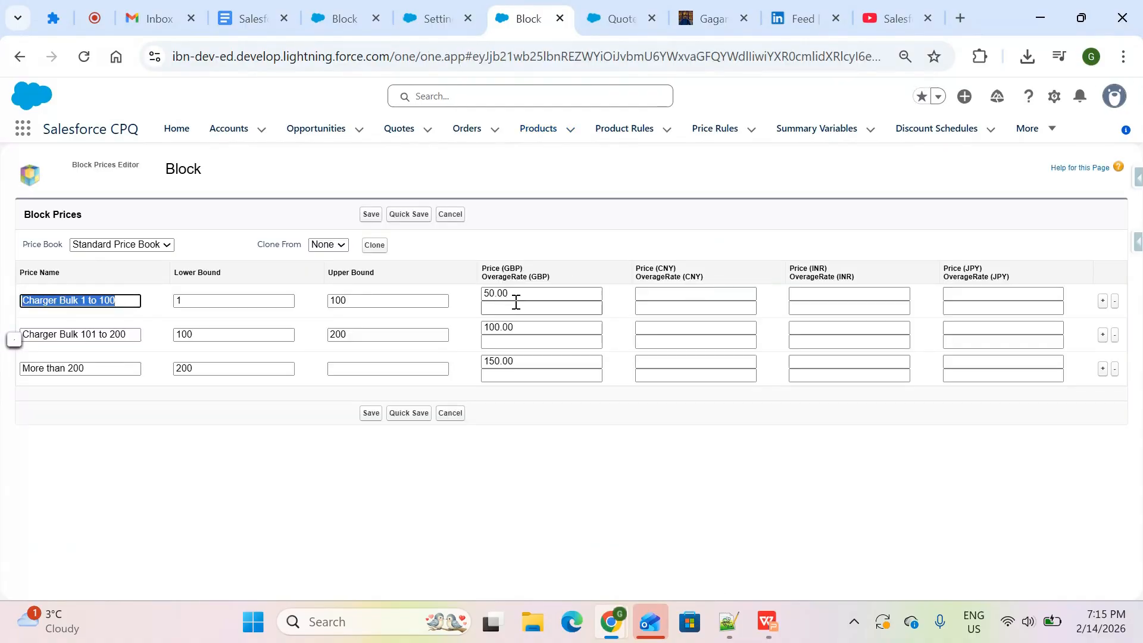
drag(483, 269, 558, 292)
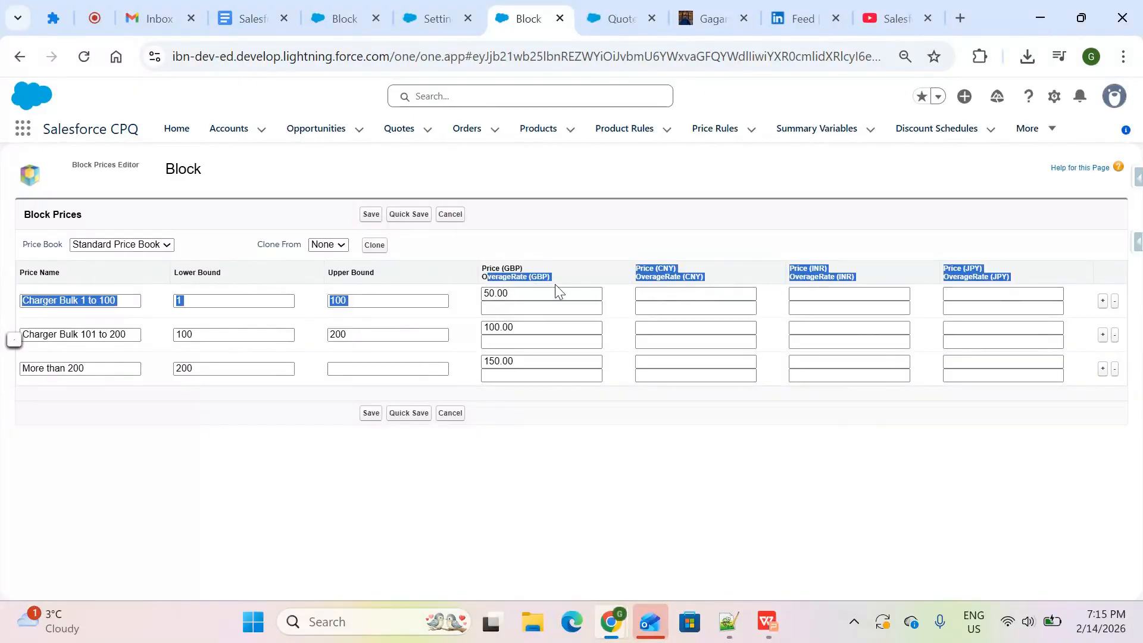
click(540, 279)
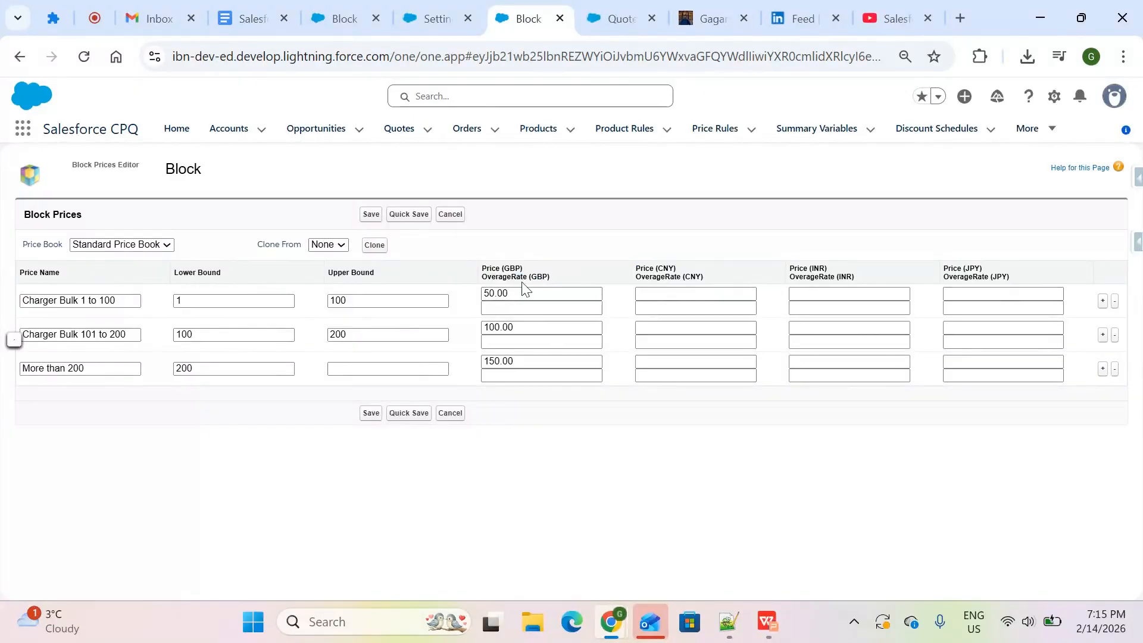
Set the Charger Bulk 1 to 100 tier's GBP price to 10 and its GBP OverageRate to 2
click(524, 293)
drag(517, 293, 485, 292)
key(BackSpace)
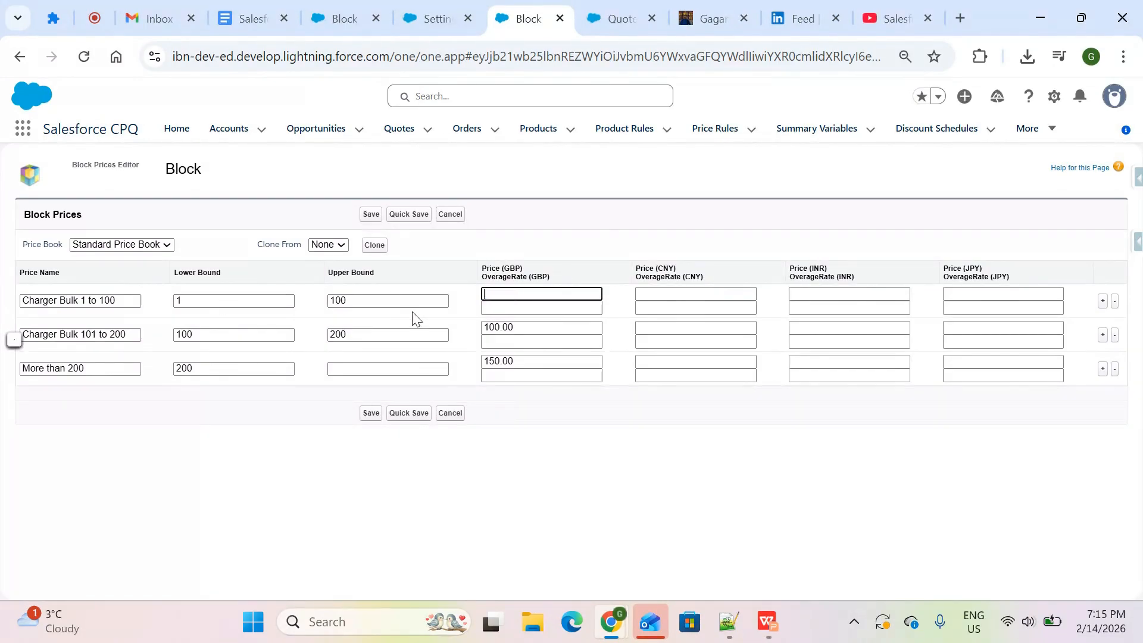
text(10)
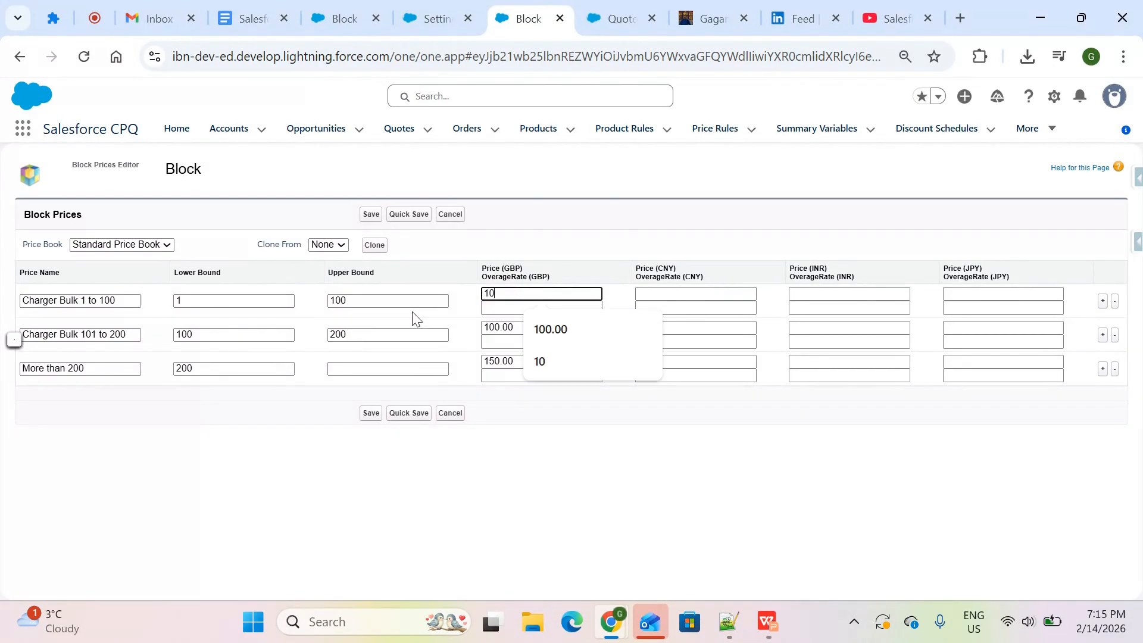
click(499, 504)
click(531, 309)
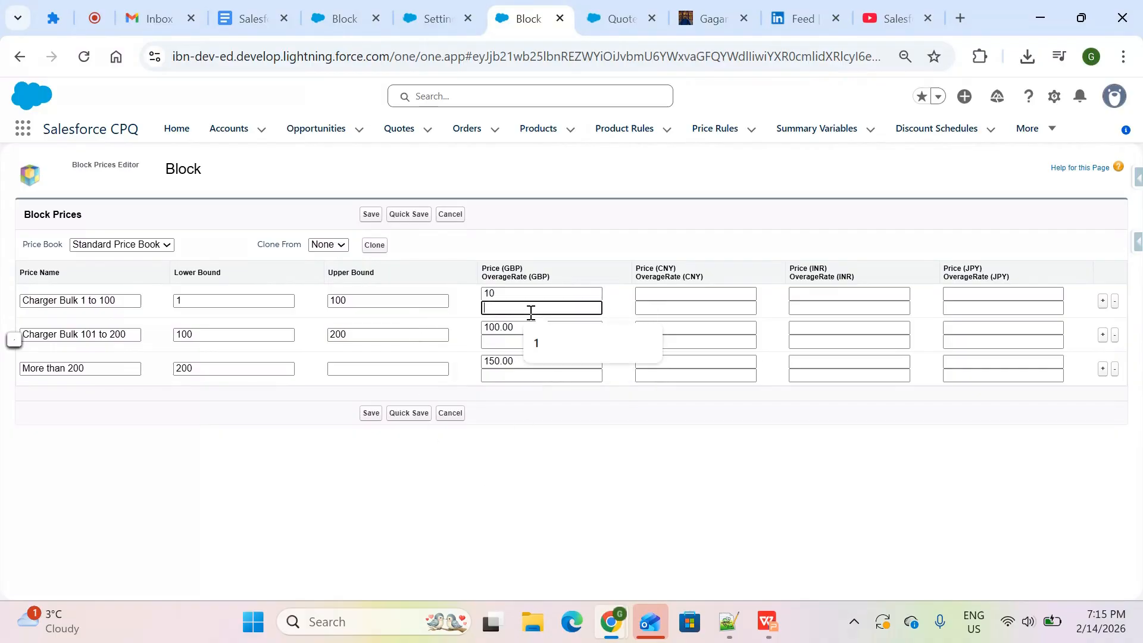
text(2)
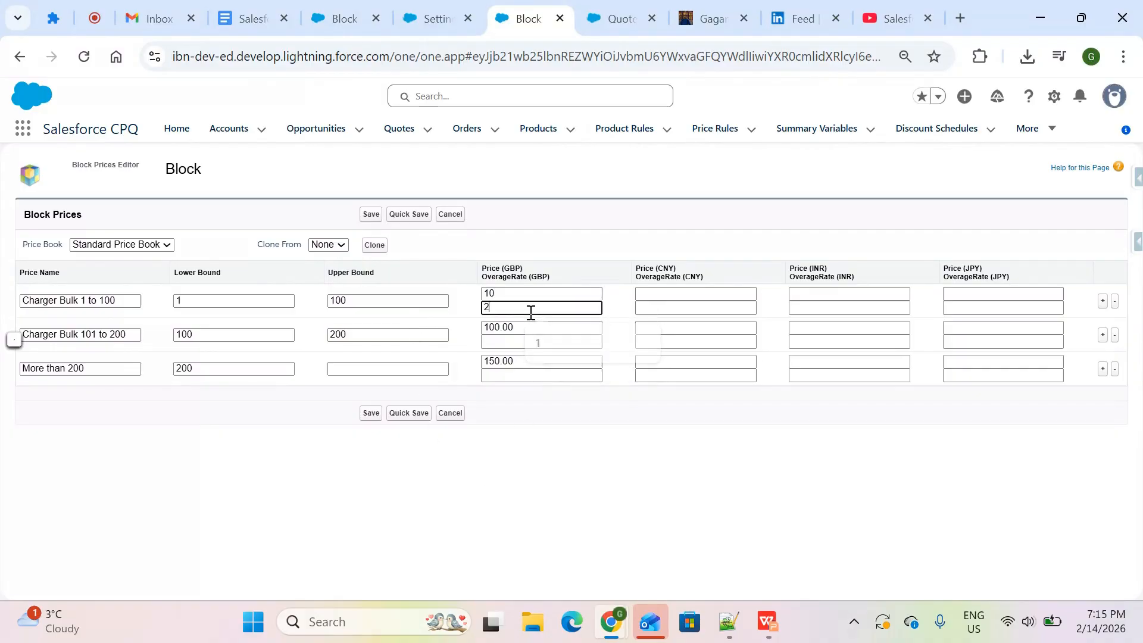
click(534, 282)
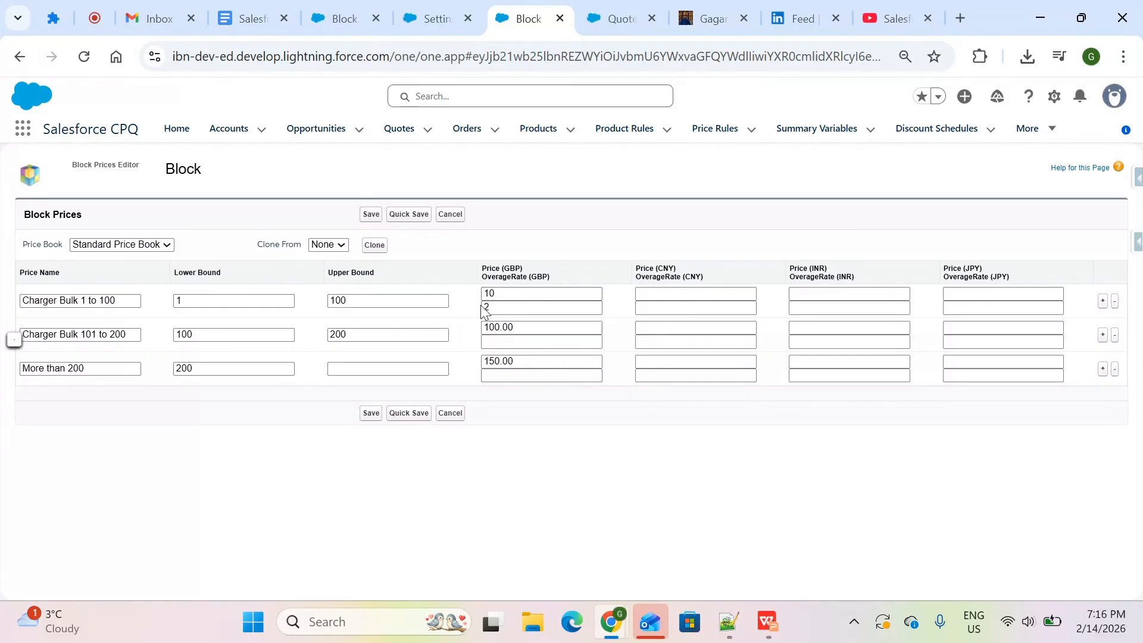
click(506, 307)
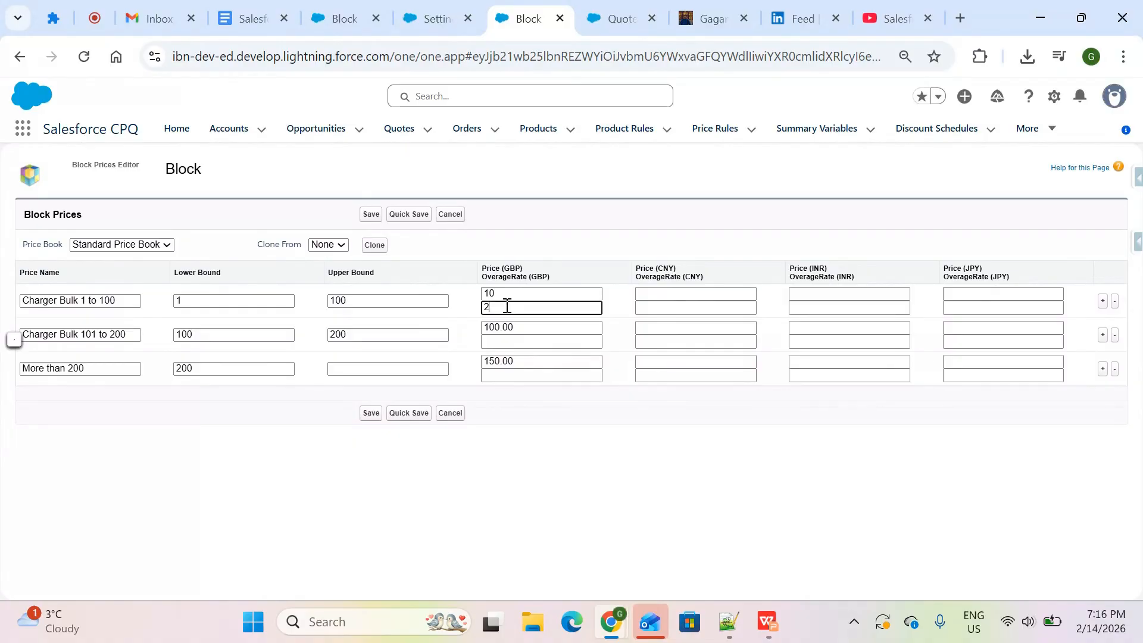
Set the Charger Bulk 101 to 200 tier's GBP price to 100 and its GBP OverageRate to 1.5
double_click(517, 327)
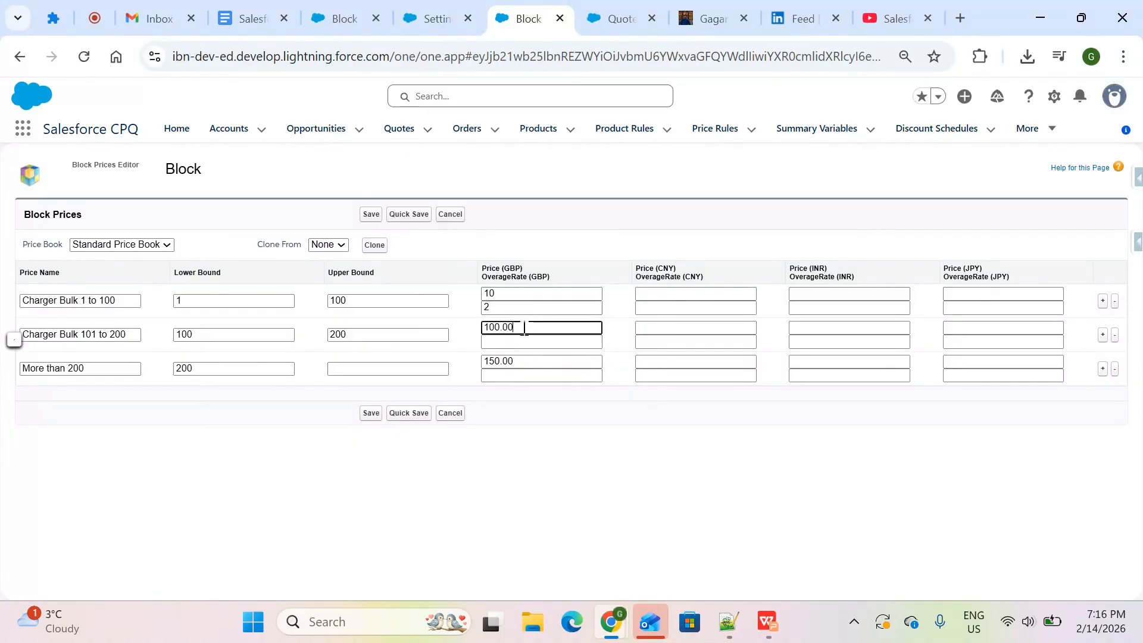
key(BackSpace)
text(20)
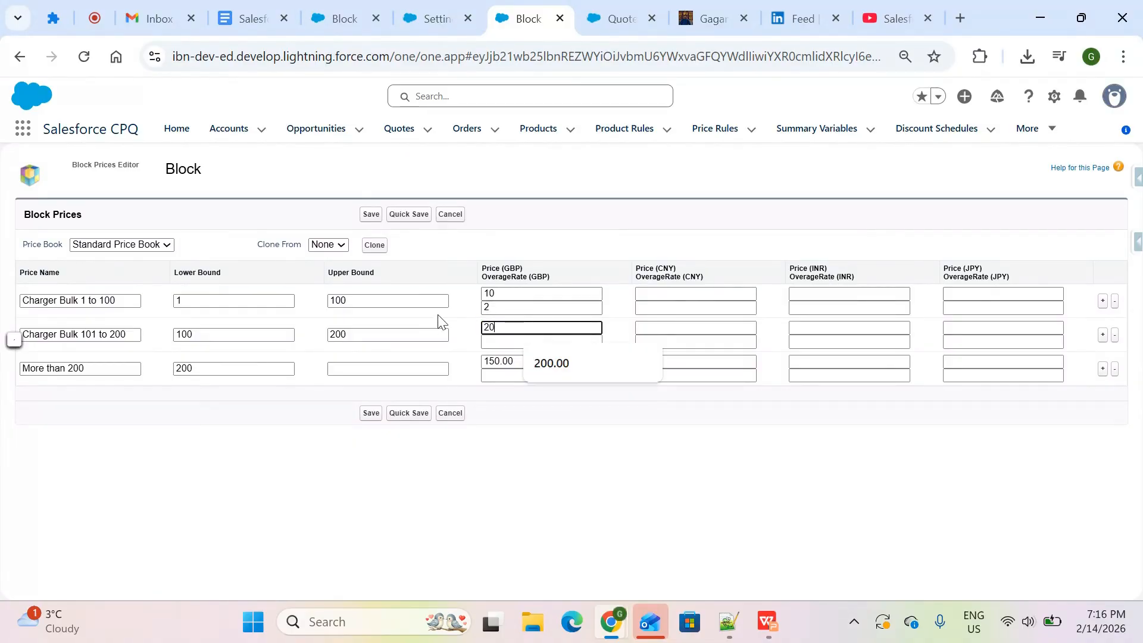
key(BackSpace)
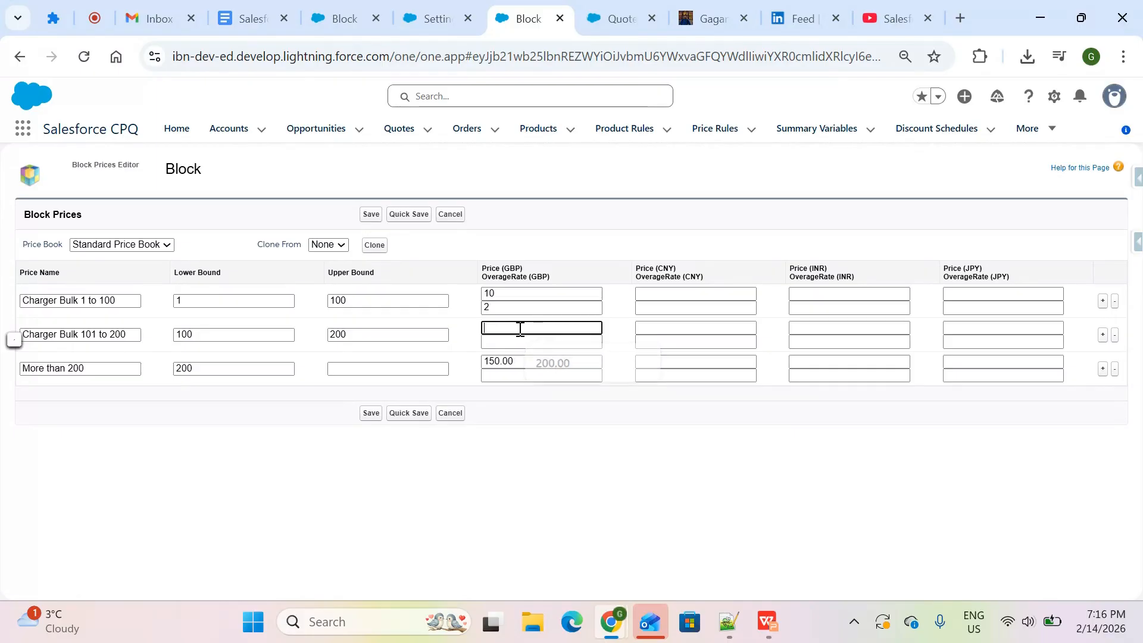
text(100)
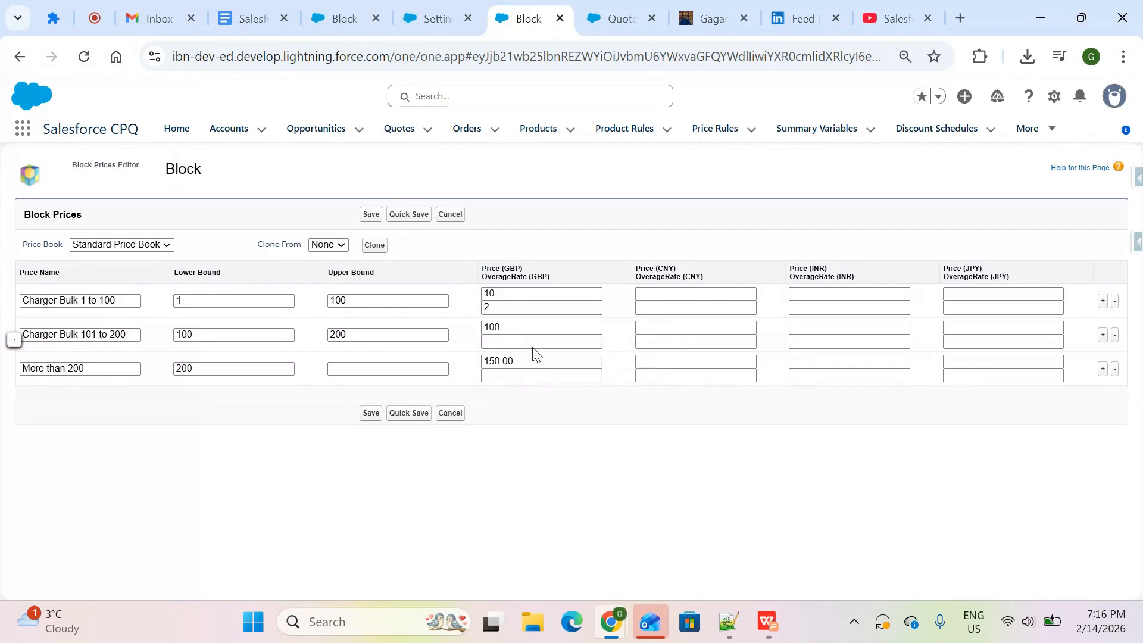
drag(515, 326, 484, 325)
key(Tab)
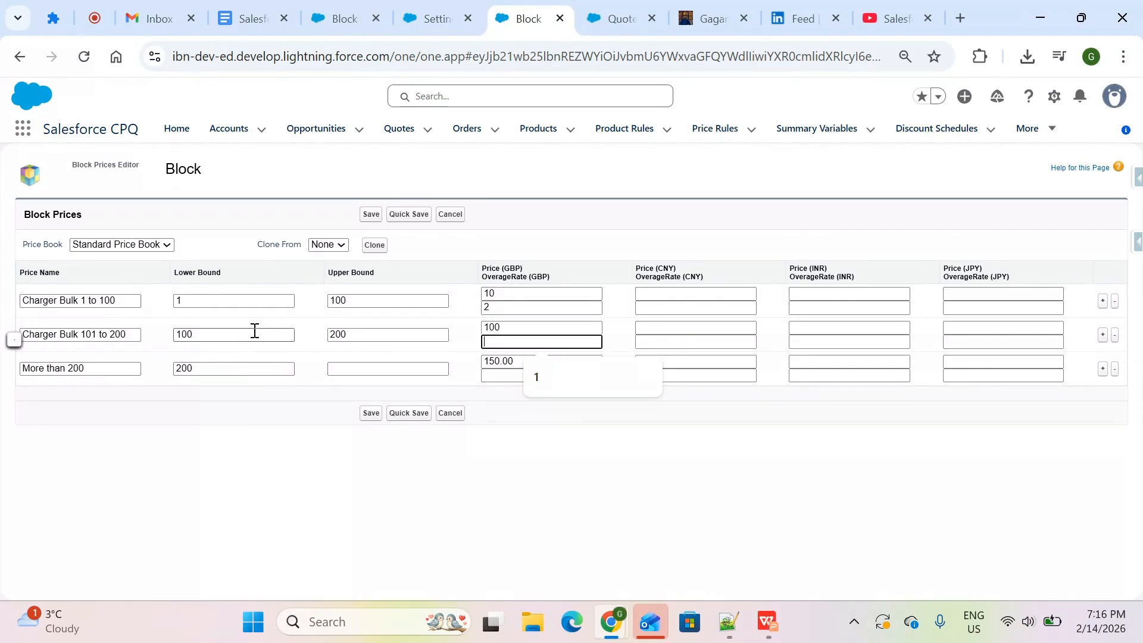
drag(508, 327, 473, 330)
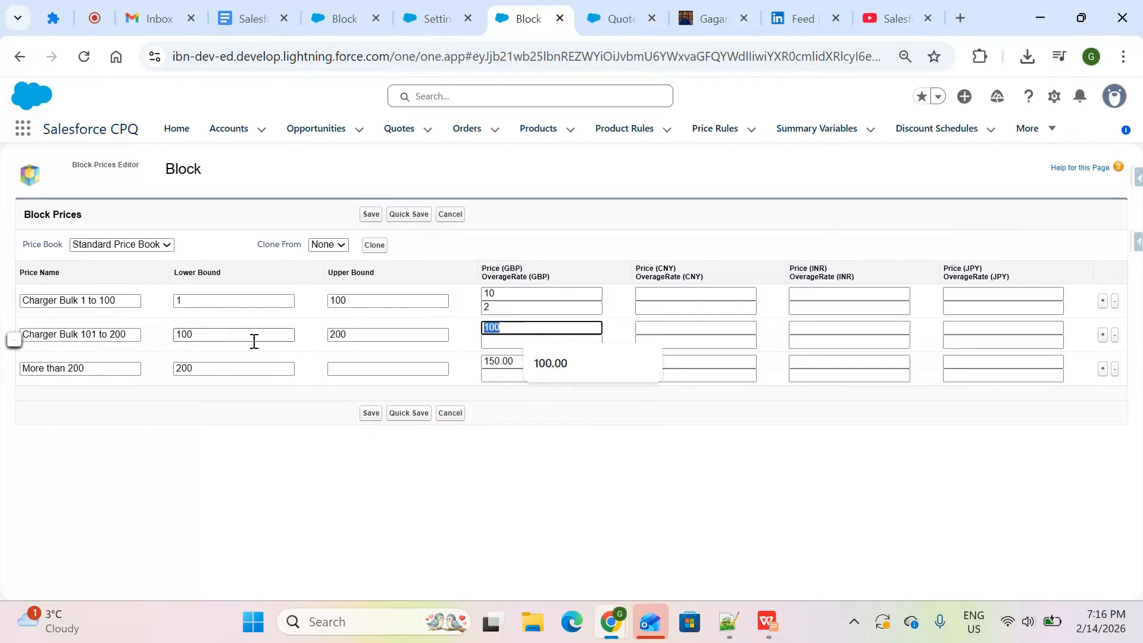
click(497, 341)
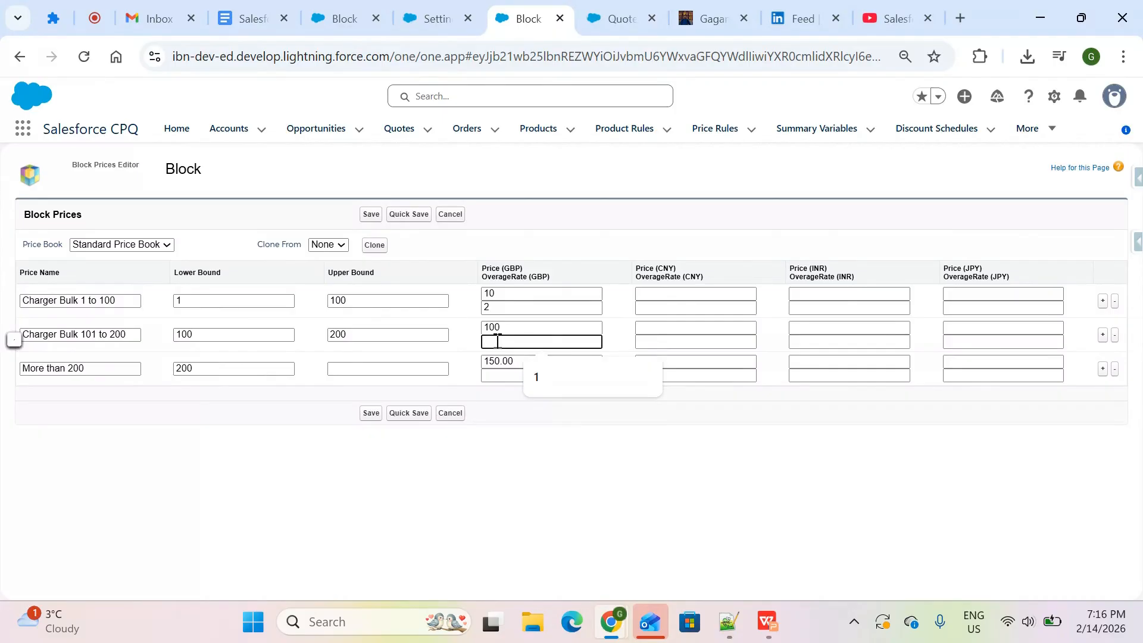
text(3)
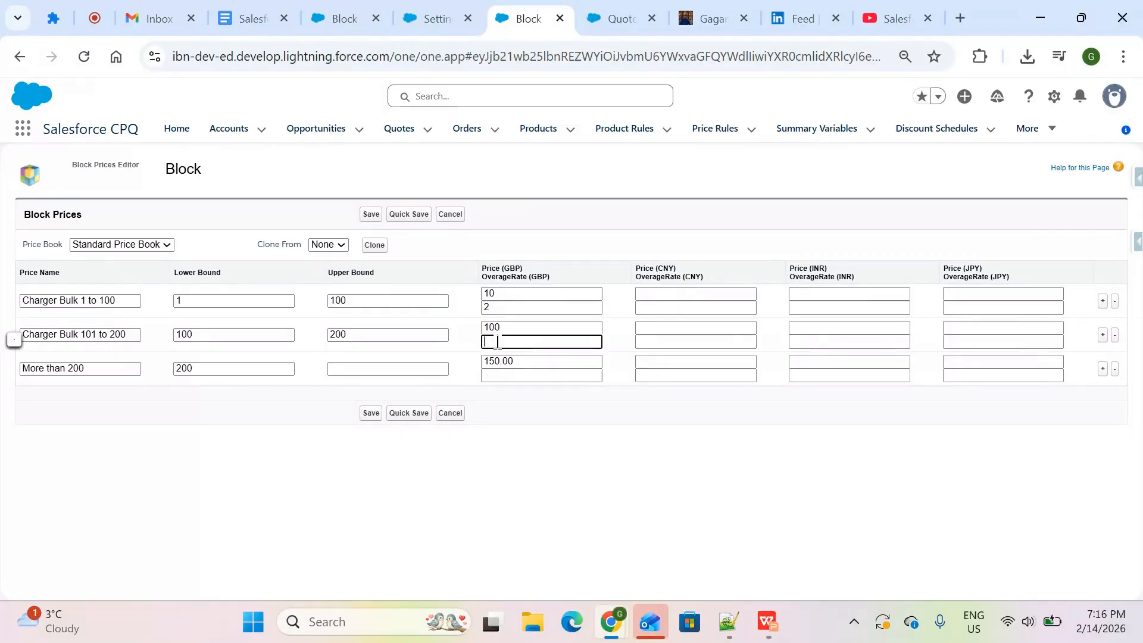
click(508, 396)
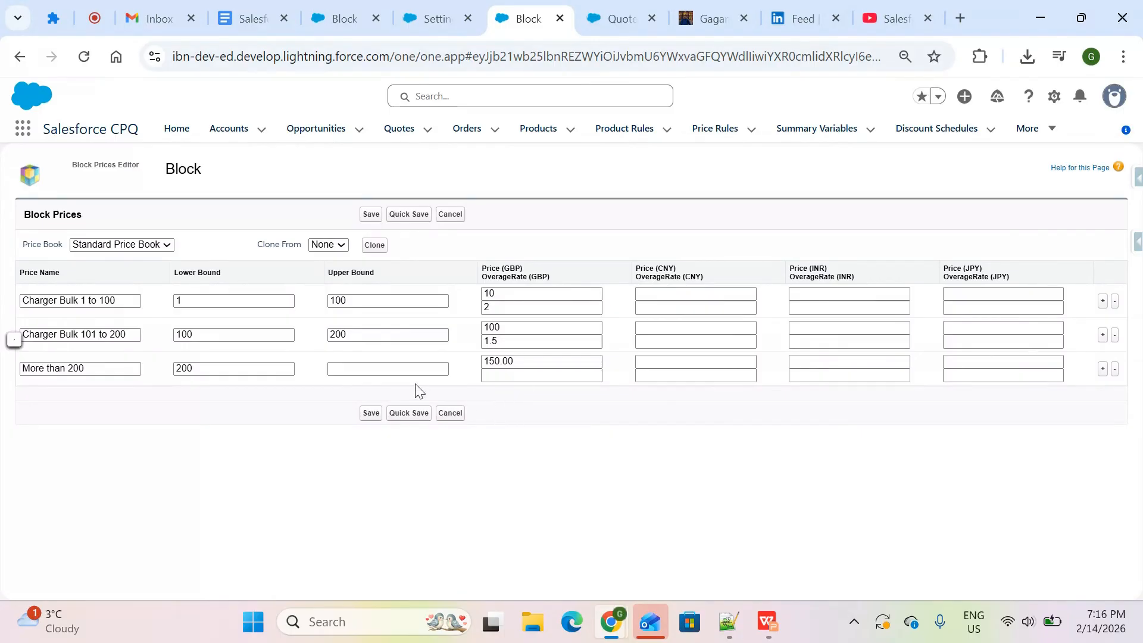
Set the More than 200 tier's GBP price to 200 and OverageRate to 1, and save the block prices
click(524, 361)
key(ctrl+a)
key(BackSpace)
text(200)
click(494, 374)
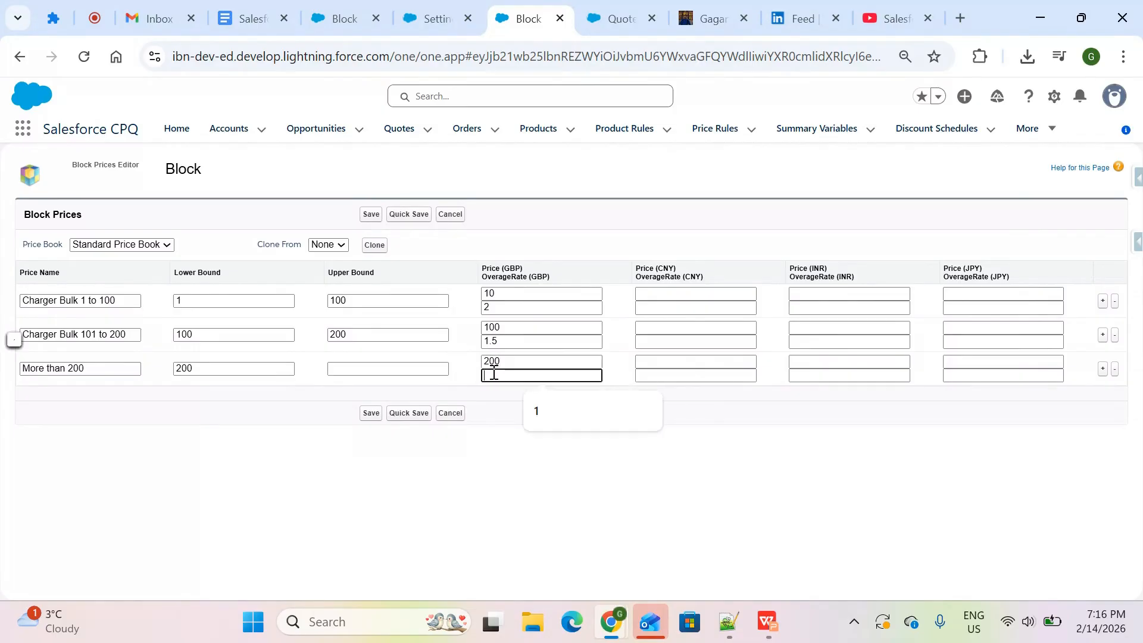
text(1)
click(525, 459)
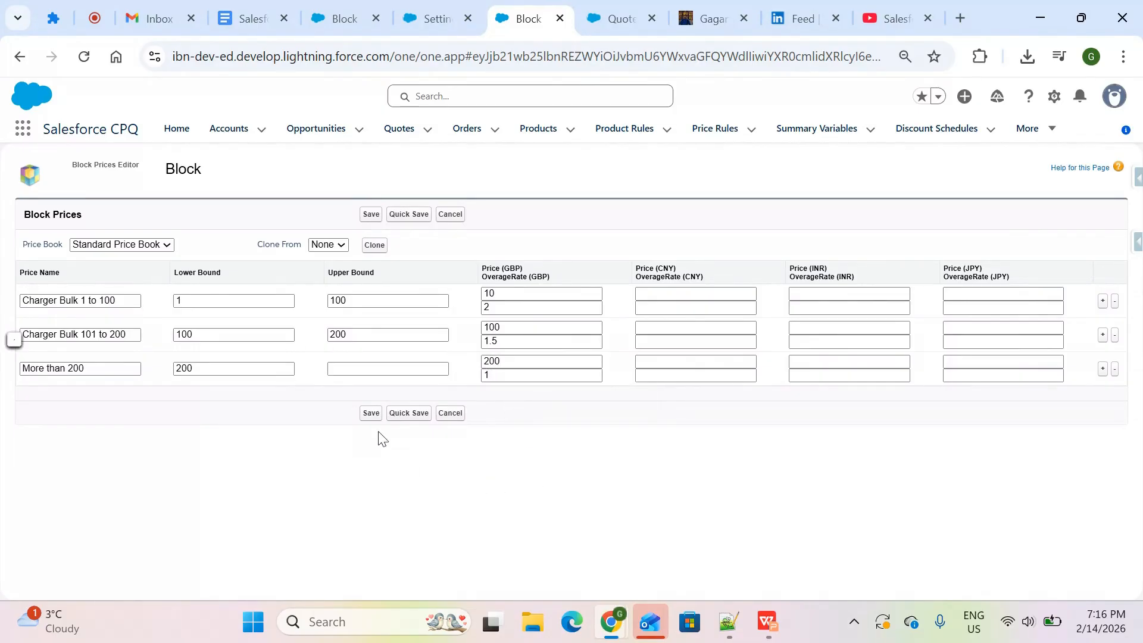
click(371, 413)
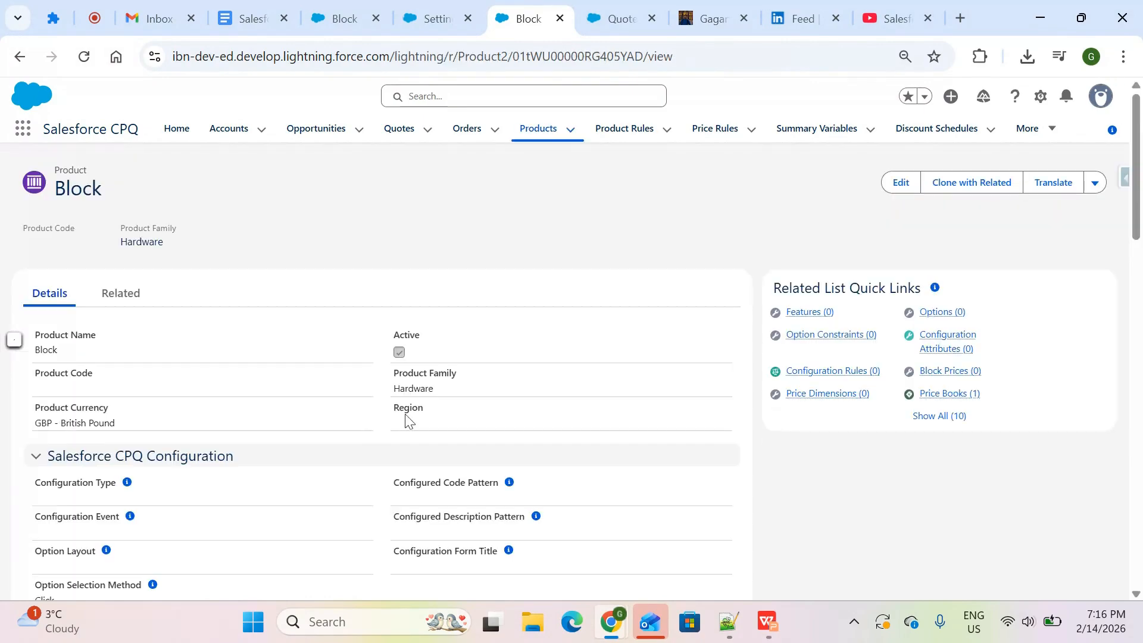
Reload the quote being edited, and reopen all of the Block product's related block prices for editing
click(614, 8)
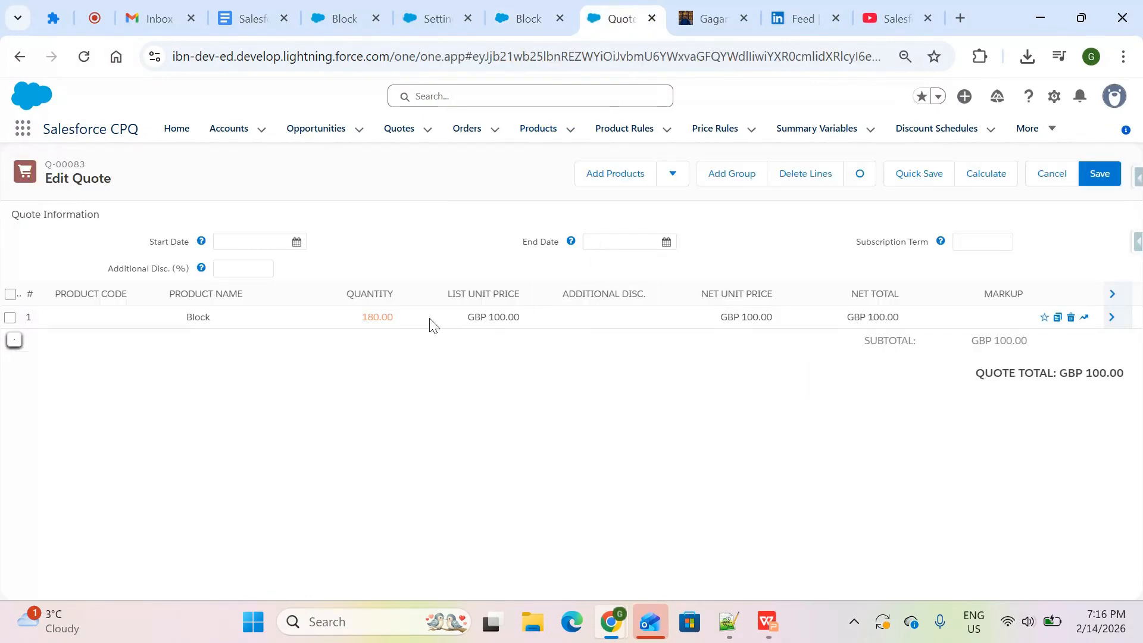
click(519, 9)
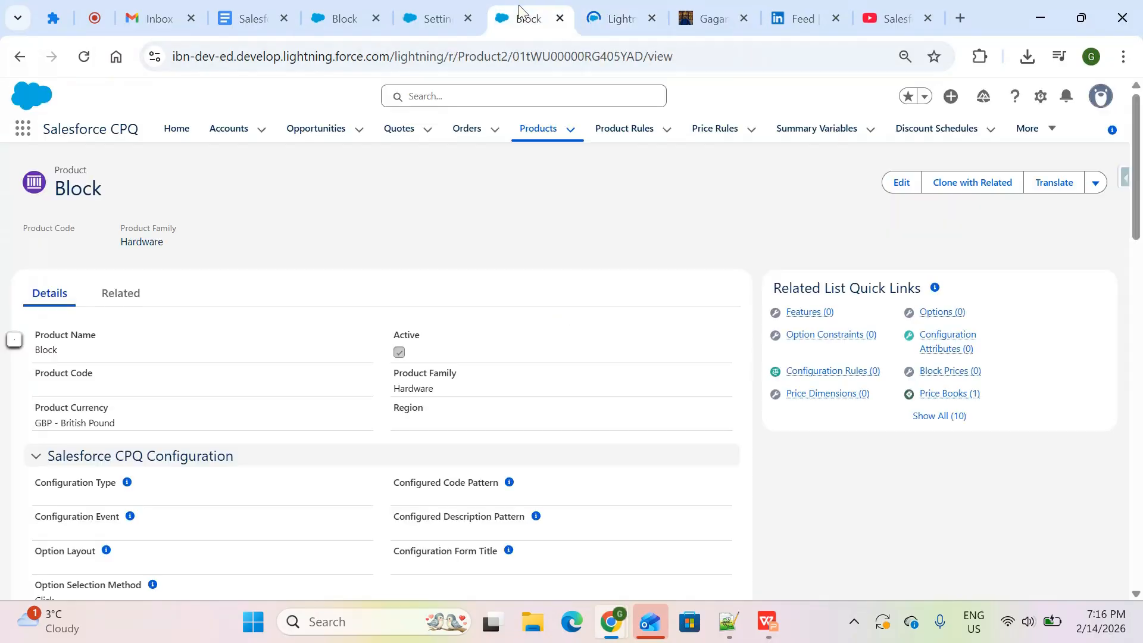
click(135, 298)
scroll(613, 510, down, 10)
scroll(616, 512, down, 5)
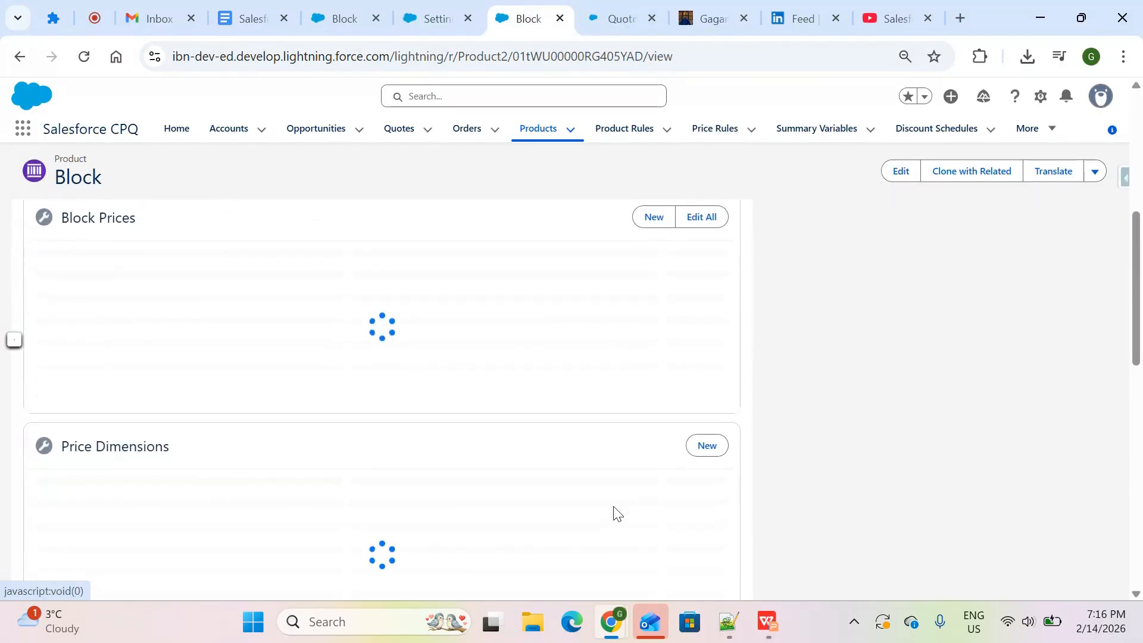
scroll(615, 513, up, 1)
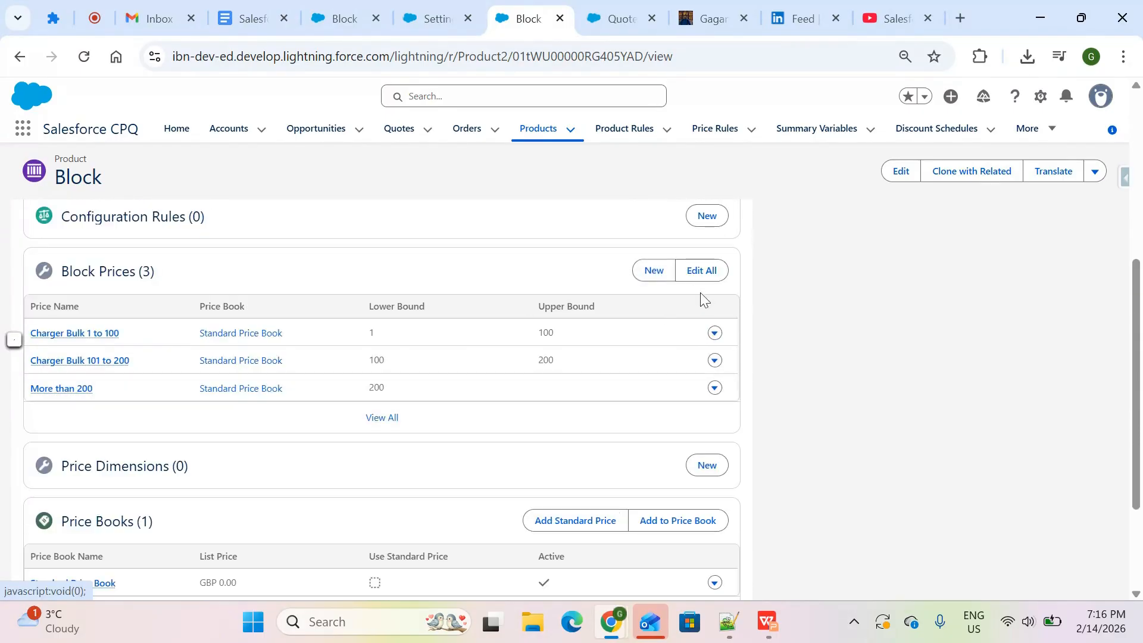
click(714, 275)
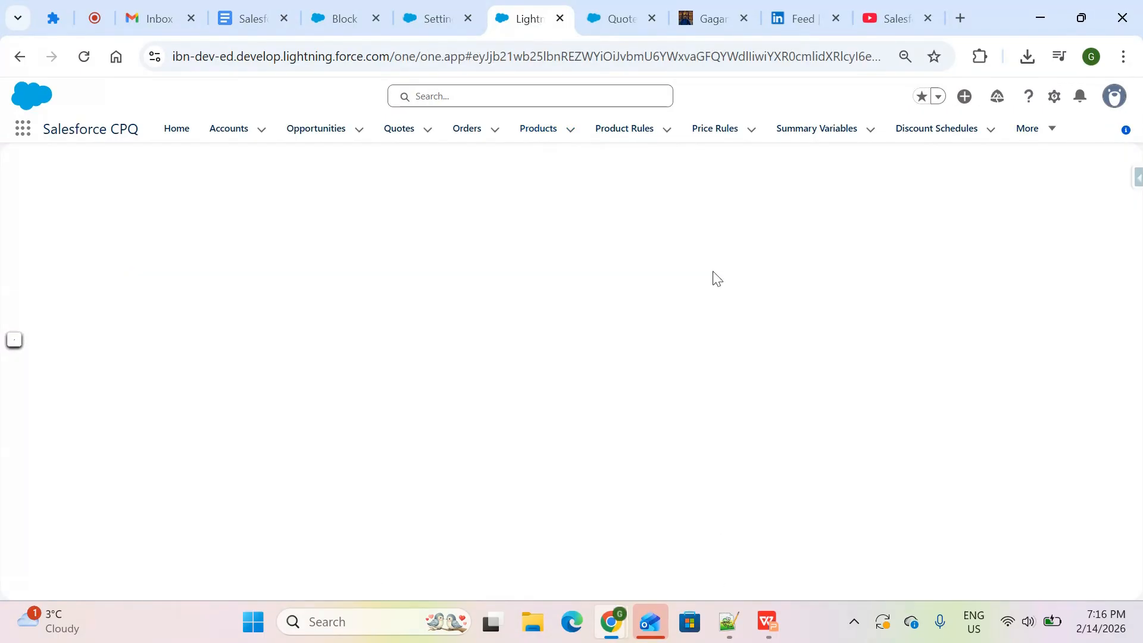
Return to the quote, search its product selection for block, and add the Block product as a line
click(613, 17)
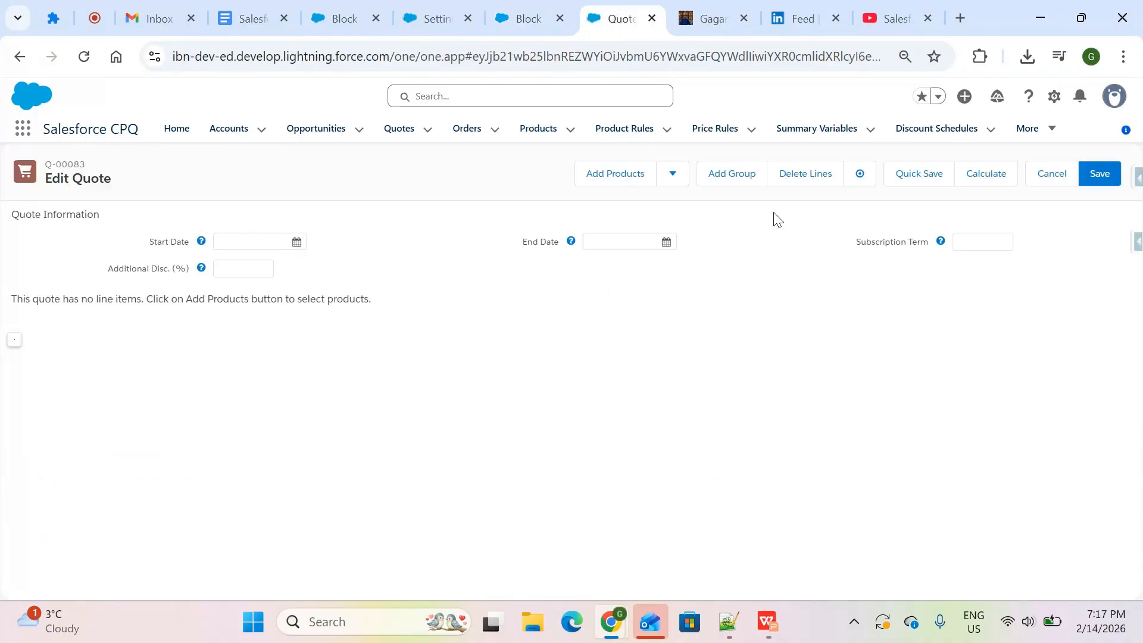
click(613, 173)
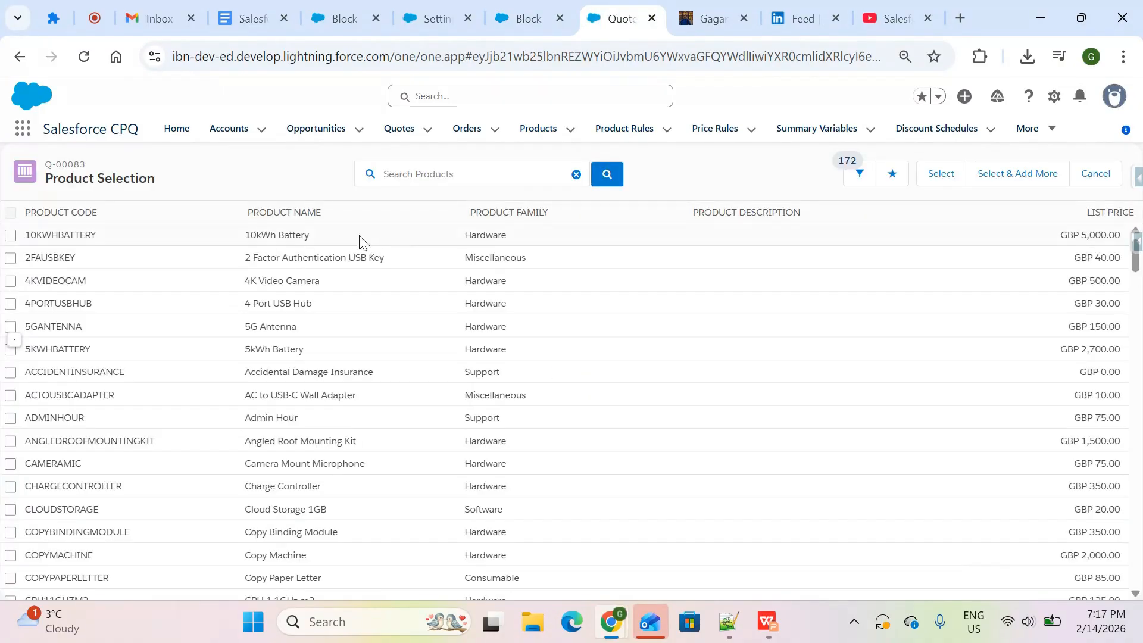
click(433, 171)
text(block)
key(Return)
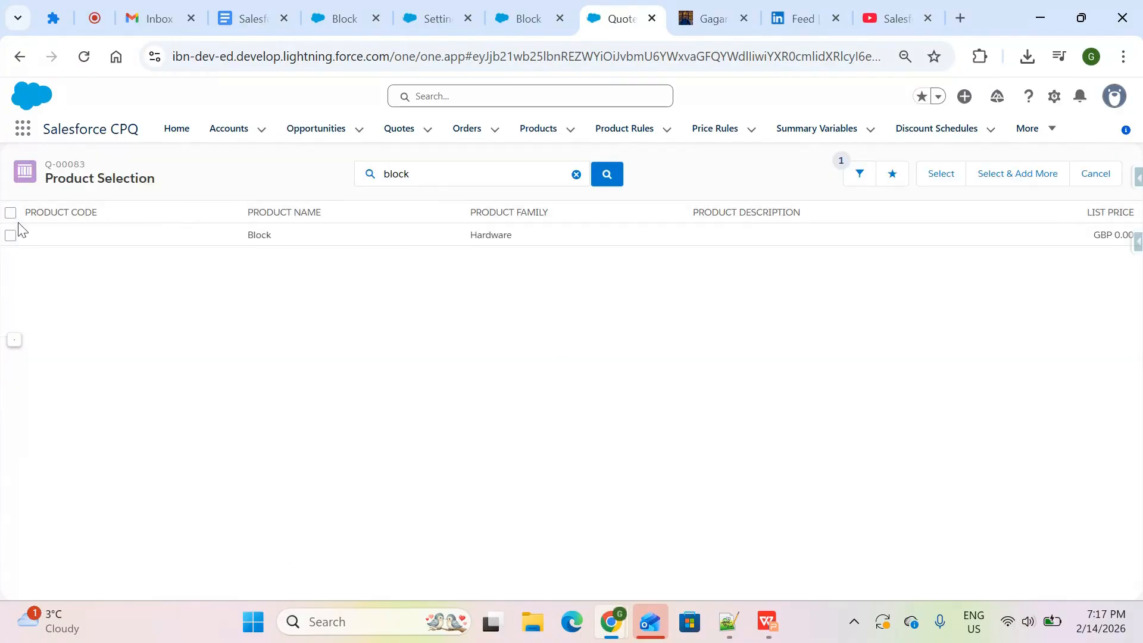
click(11, 236)
click(937, 175)
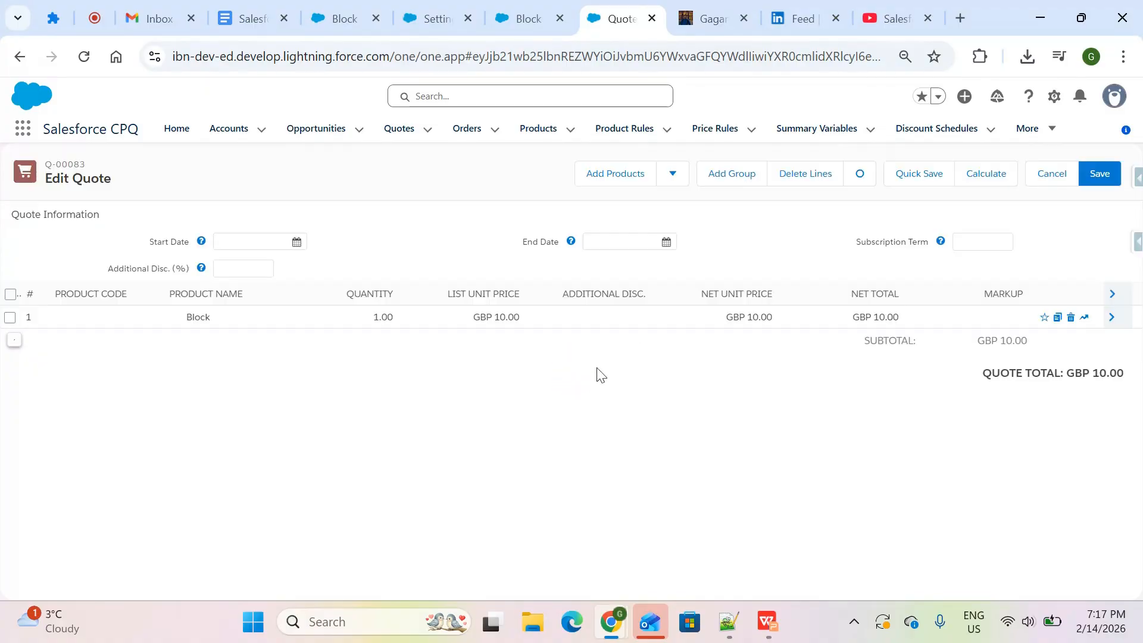
Check the first tier's GBP price in the Block Prices Editor, and set the Block quote line's quantity to 5
click(350, 316)
click(524, 26)
drag(511, 293, 470, 297)
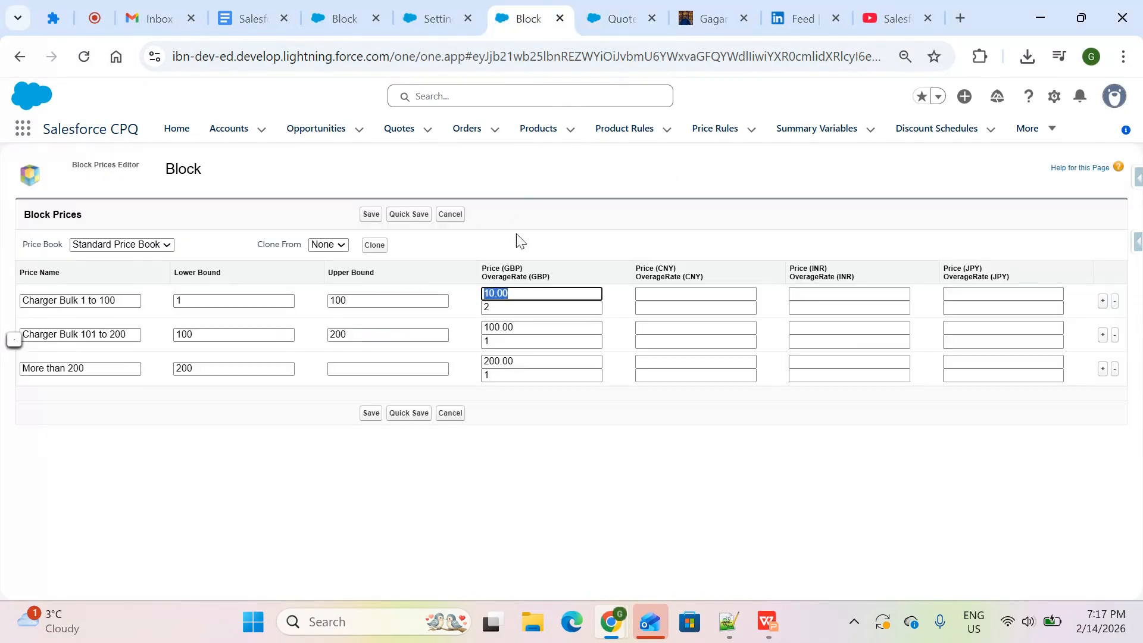
click(615, 18)
click(375, 318)
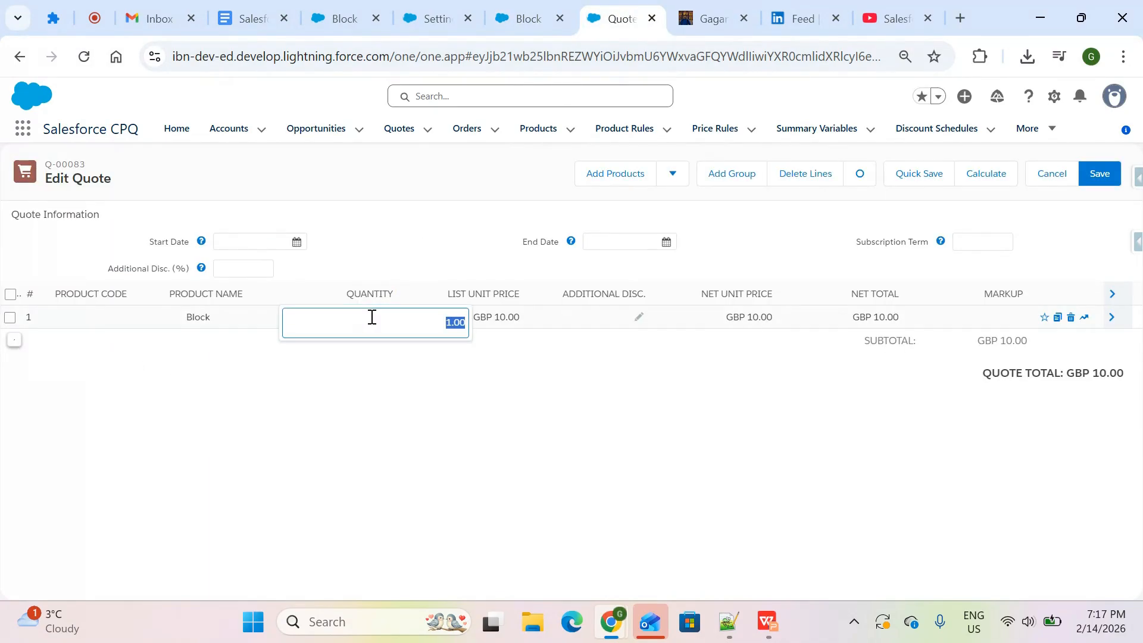
key(BackSpace)
click(448, 382)
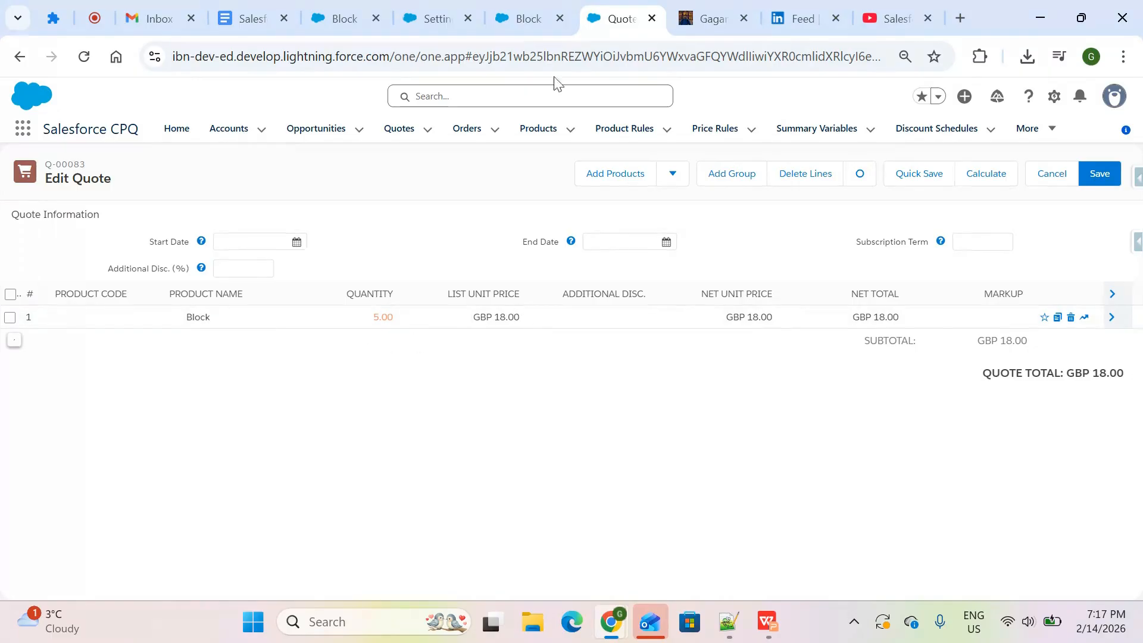
Compare the Block quote line's list unit price with the first tier's GBP price and OverageRate in the Block Prices Editor
click(525, 23)
click(616, 18)
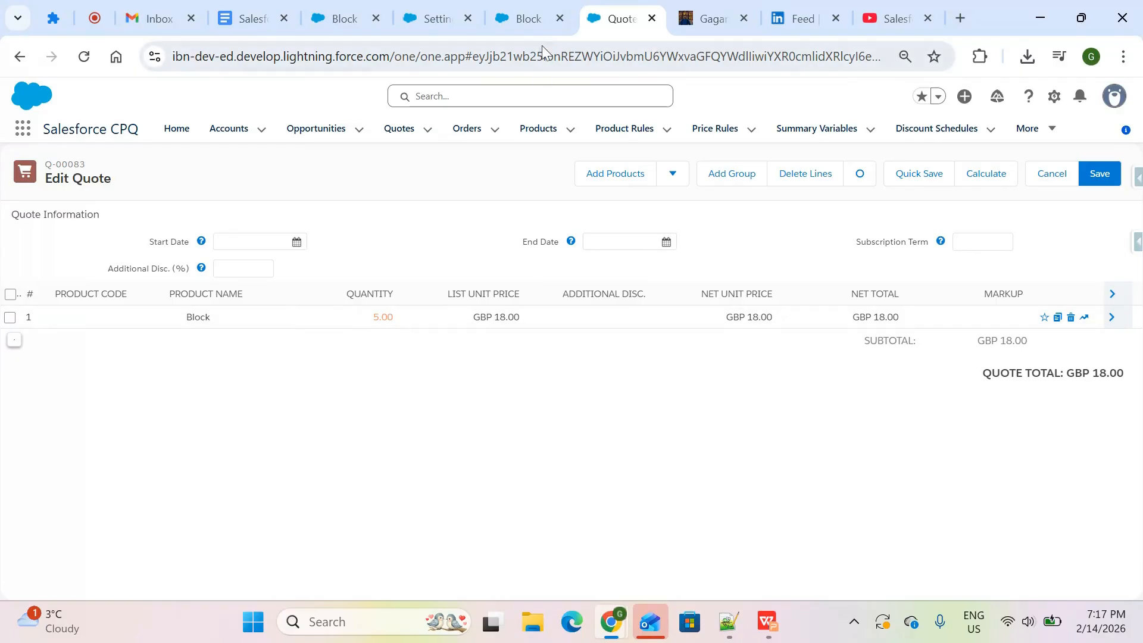
click(525, 19)
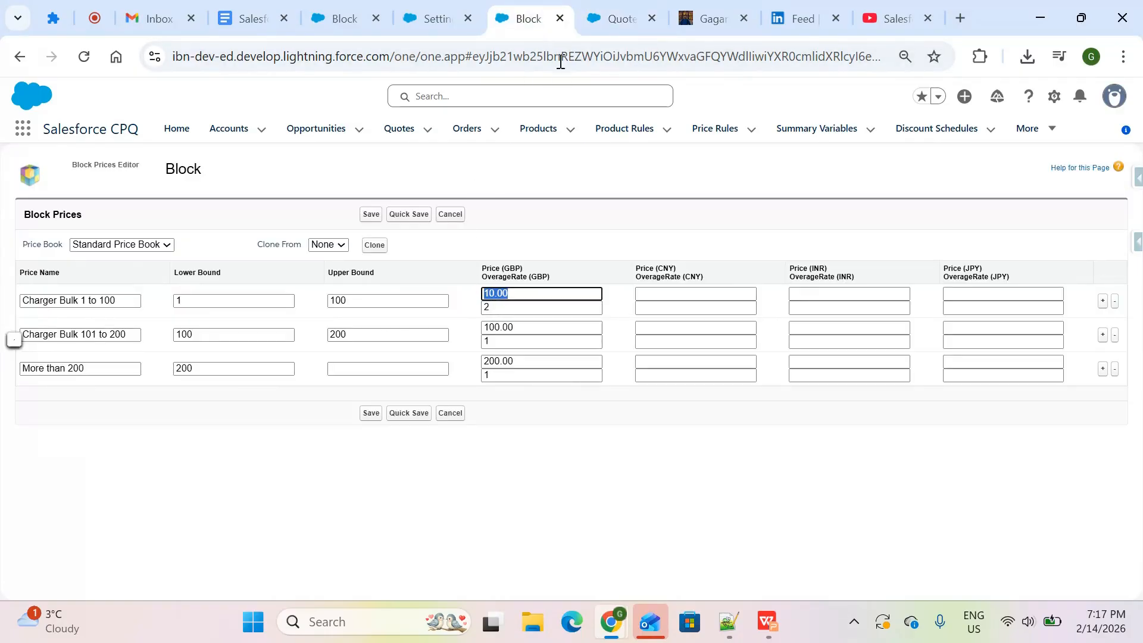
click(595, 22)
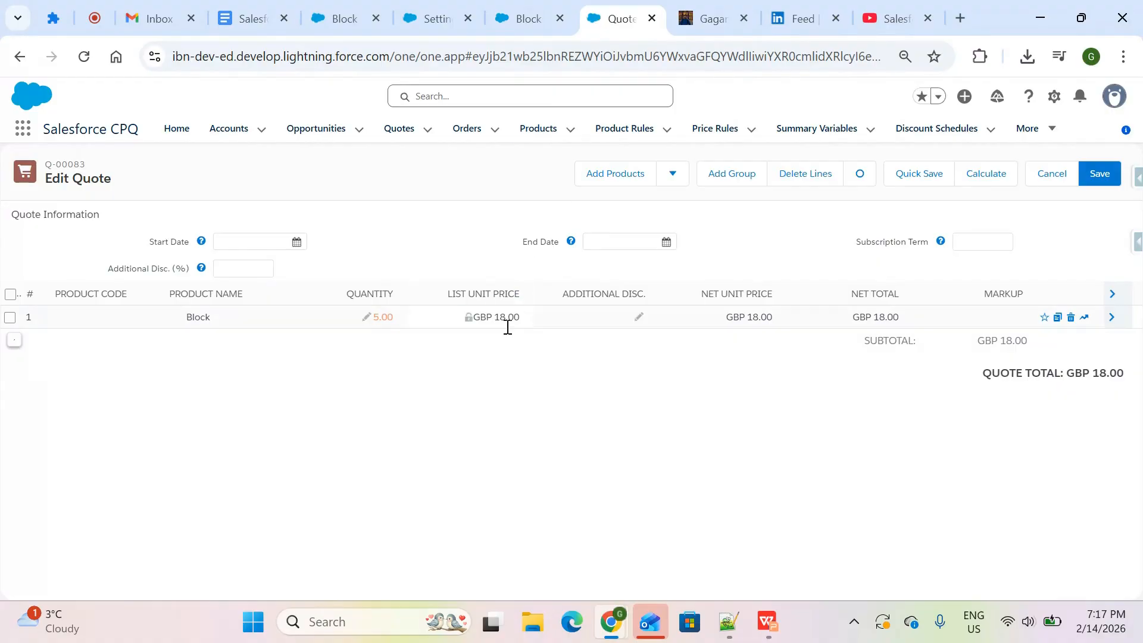
click(534, 31)
drag(521, 292, 487, 291)
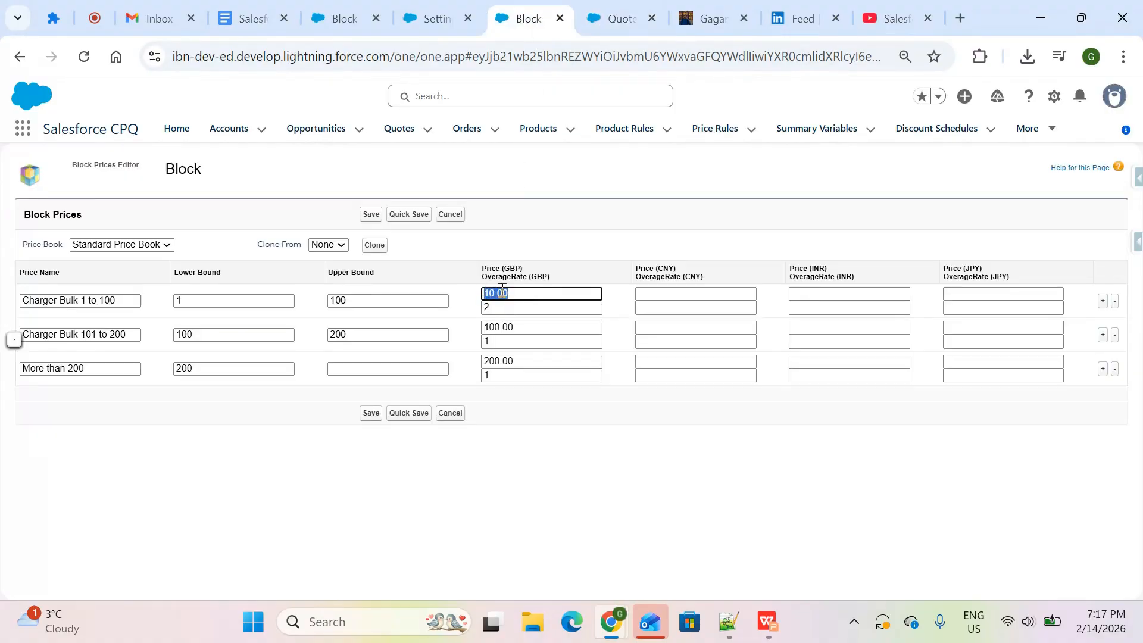
click(615, 18)
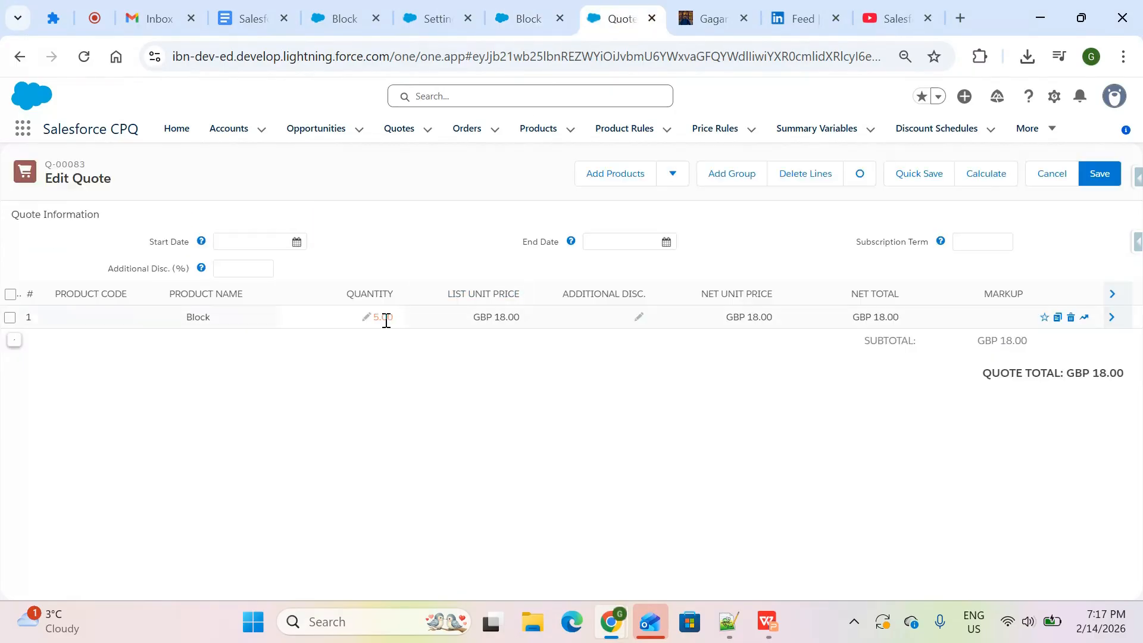
Recheck the first tier's GBP price in the Block Prices Editor, and return to the quote
click(534, 16)
click(570, 250)
drag(514, 297, 501, 299)
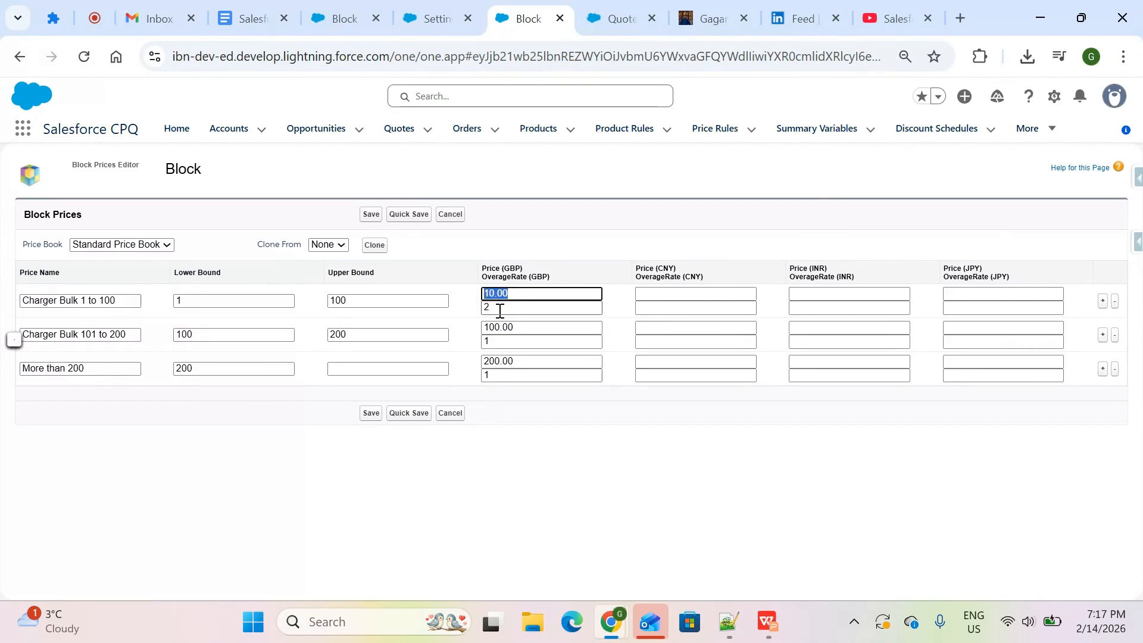
click(614, 18)
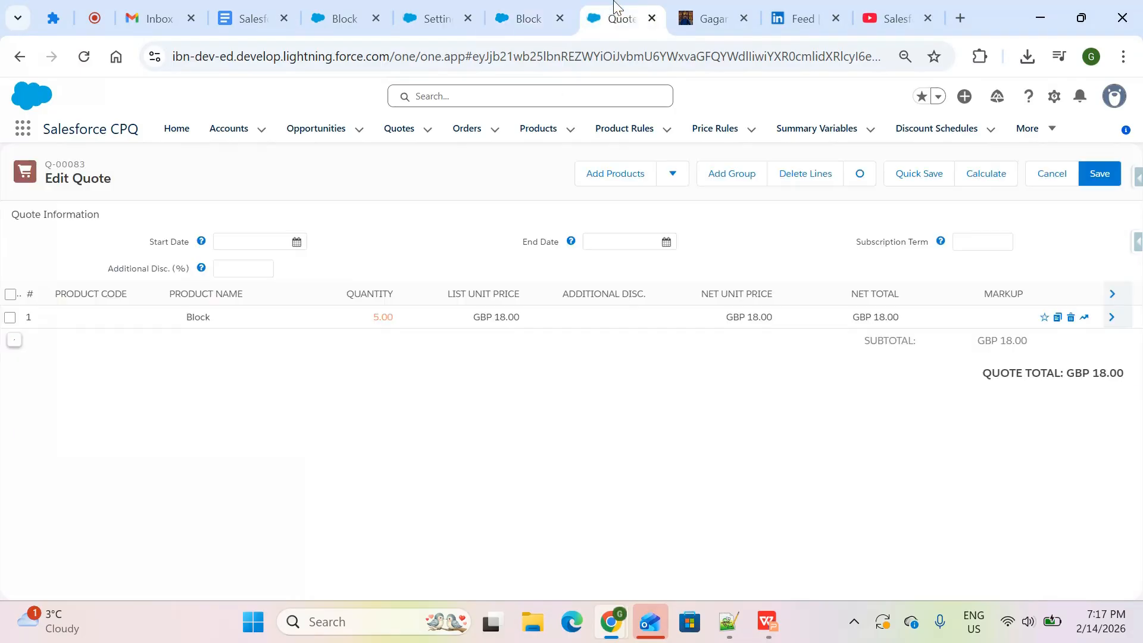
Set the Block quote line's quantity to 101 so that its price recalculates
click(365, 318)
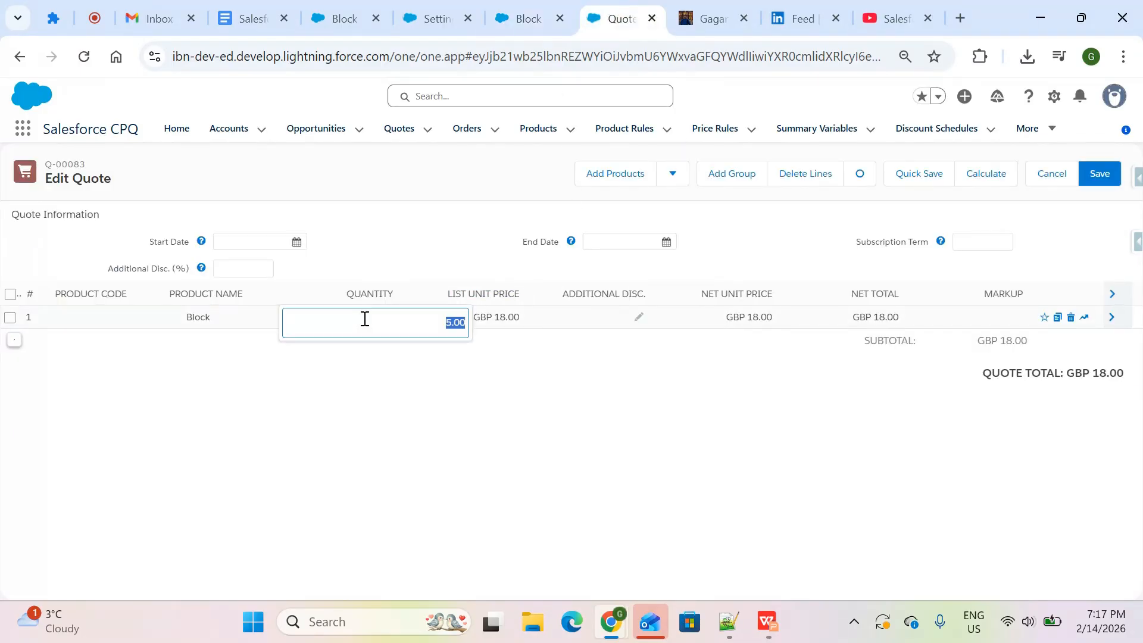
text(101)
click(485, 379)
Check the second tier's GBP price and OverageRate in the Block Prices Editor against the quote line's list unit price
click(527, 18)
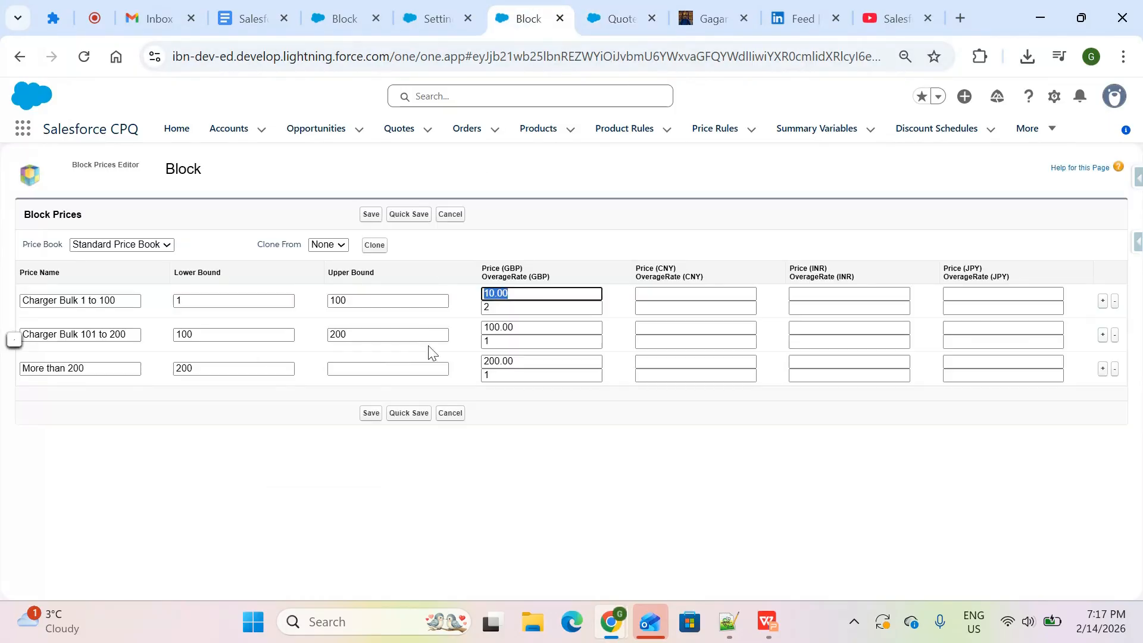
drag(530, 326, 481, 327)
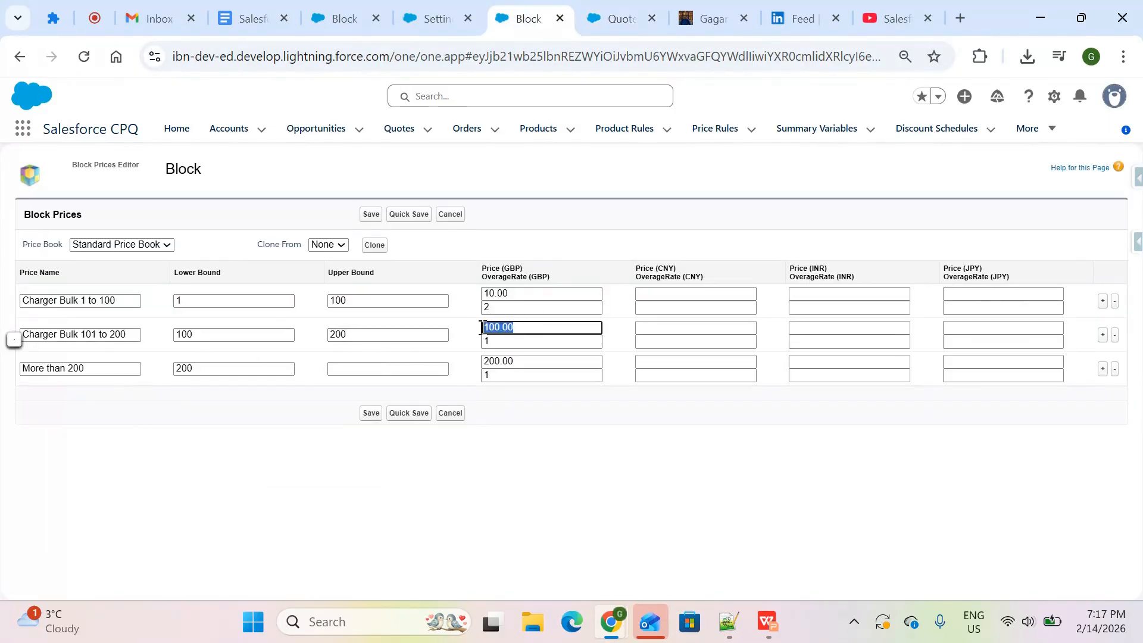
click(522, 327)
drag(533, 327, 476, 326)
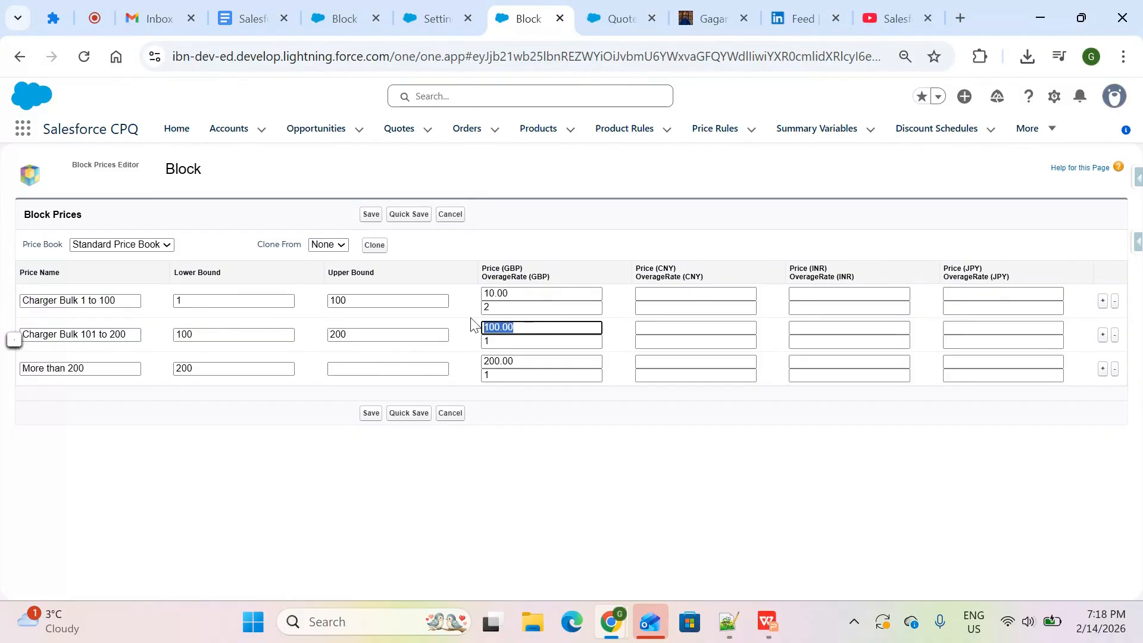
click(503, 343)
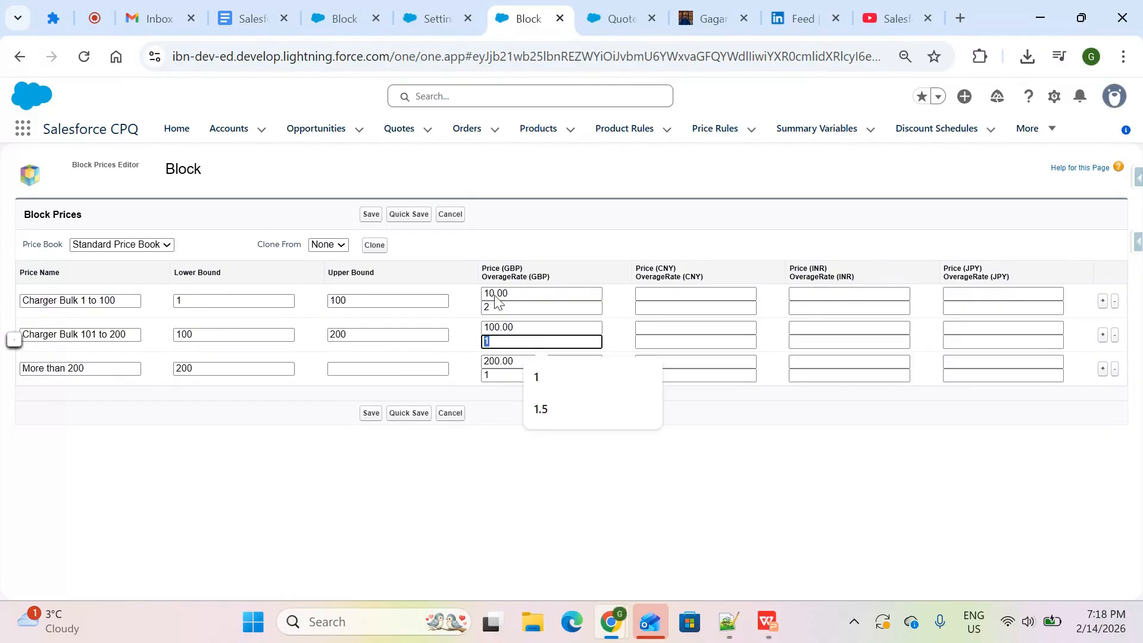
click(622, 16)
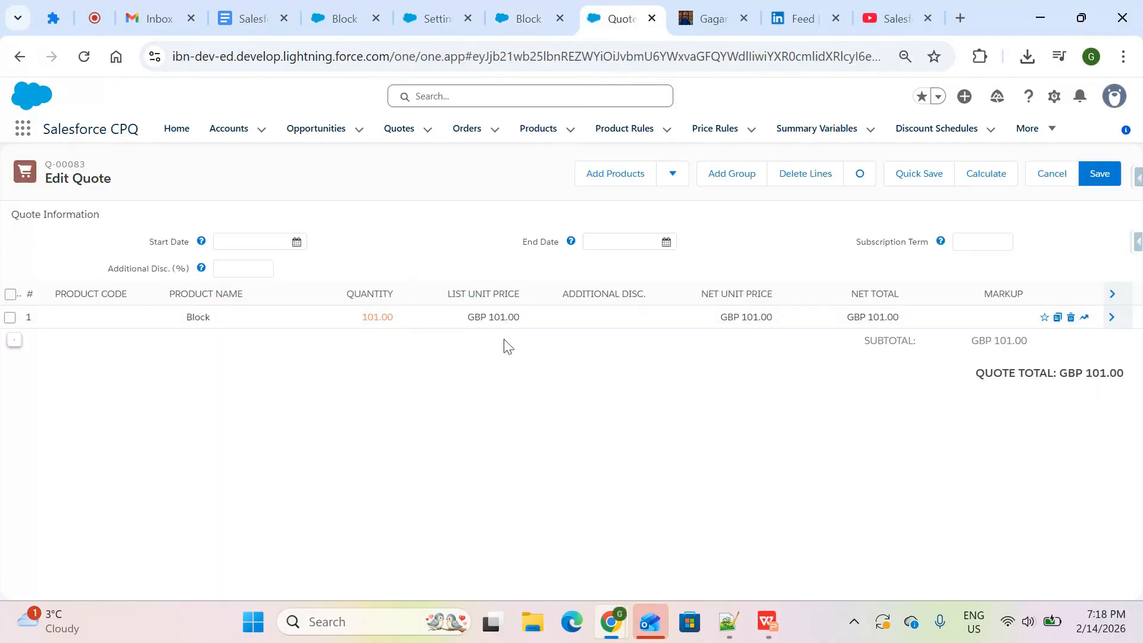
Compare the second tier's lower bound and GBP price with the Block line's quantity and list unit price on the quote
click(523, 19)
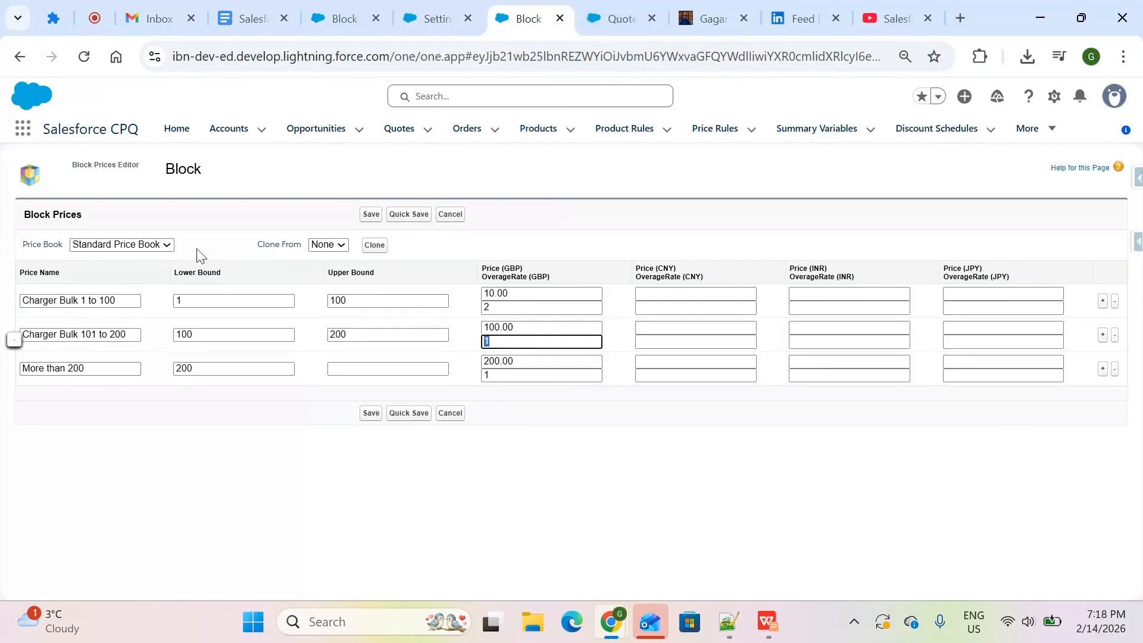
double_click(185, 334)
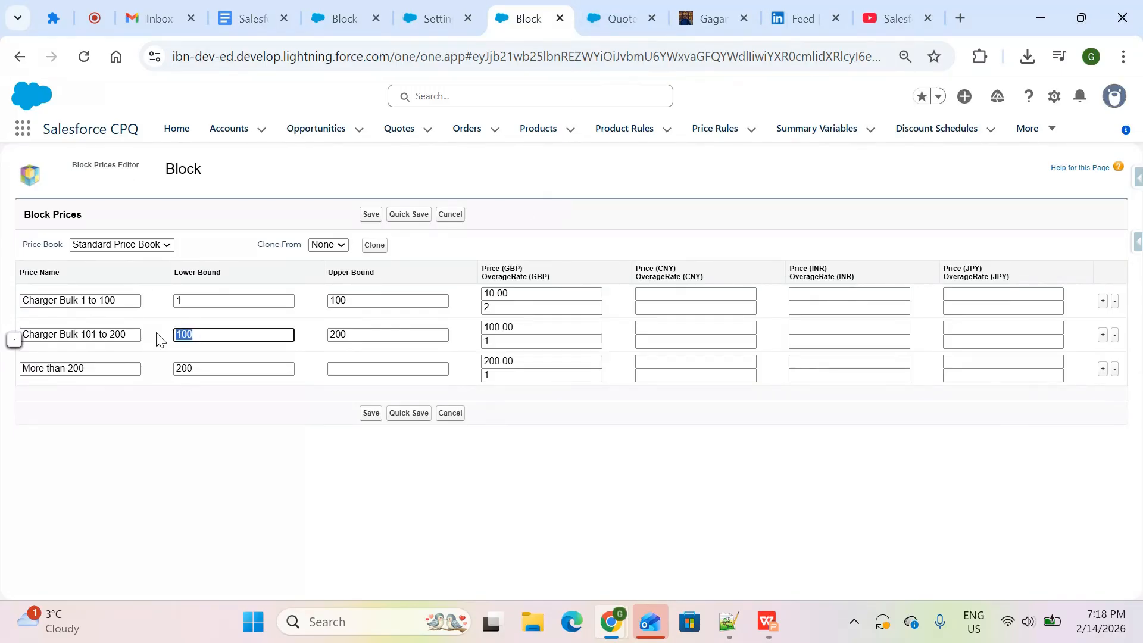
double_click(488, 327)
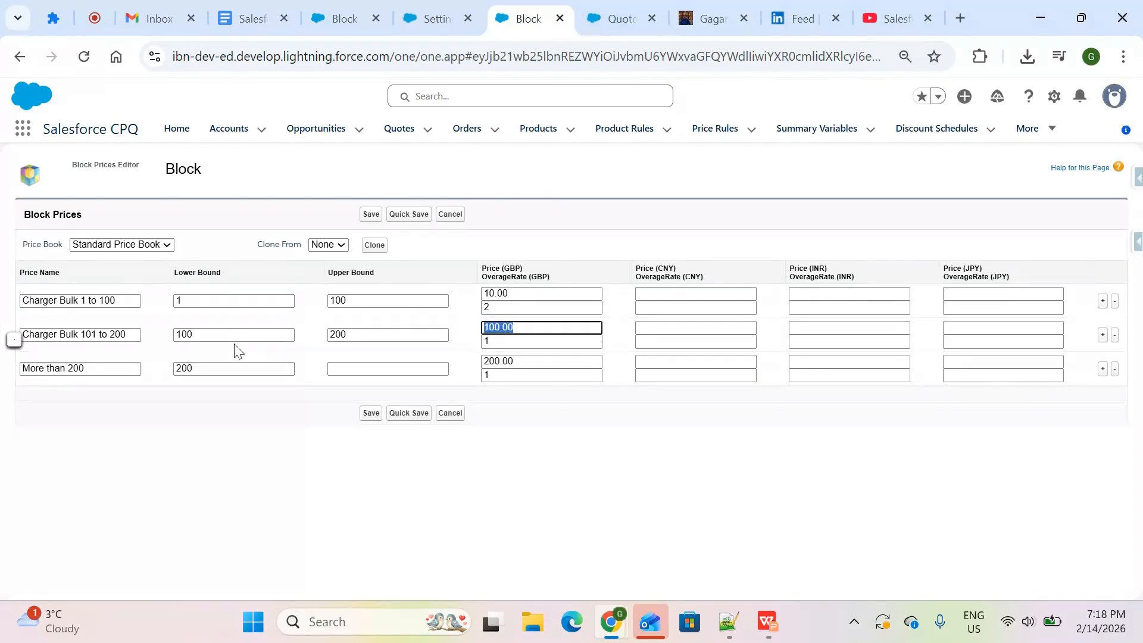
click(640, 24)
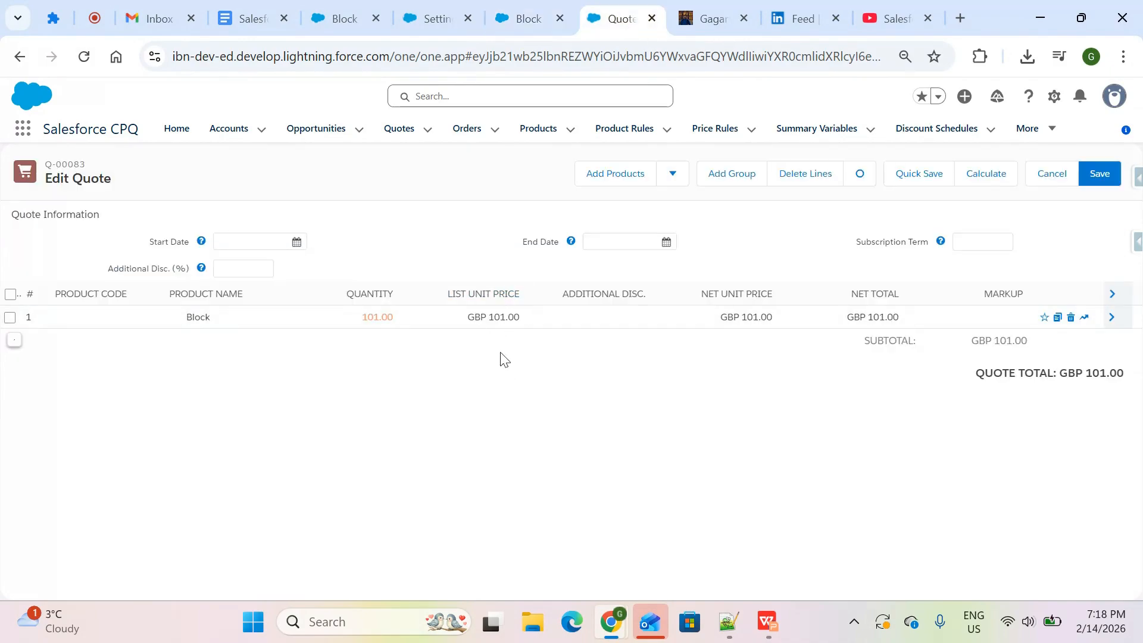
click(529, 20)
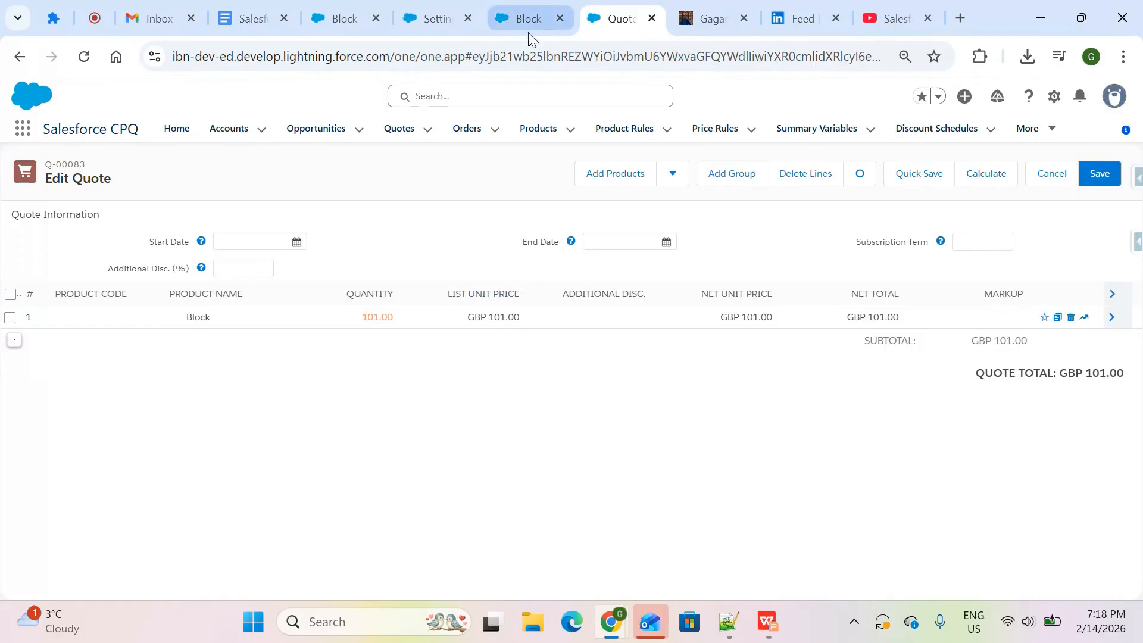
drag(522, 269, 500, 268)
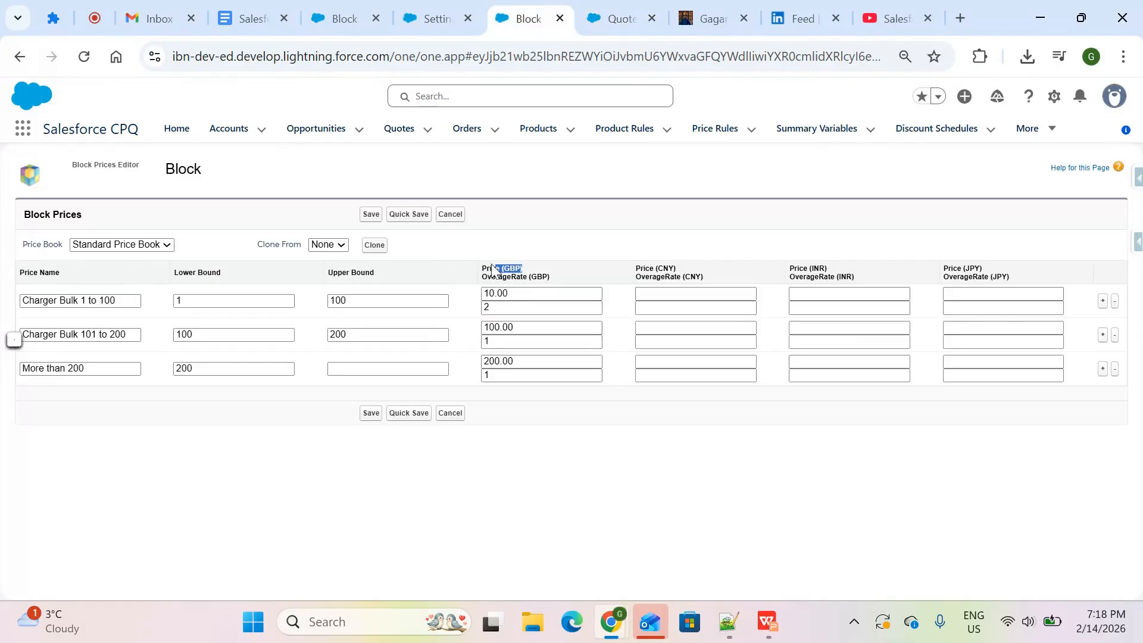
click(601, 18)
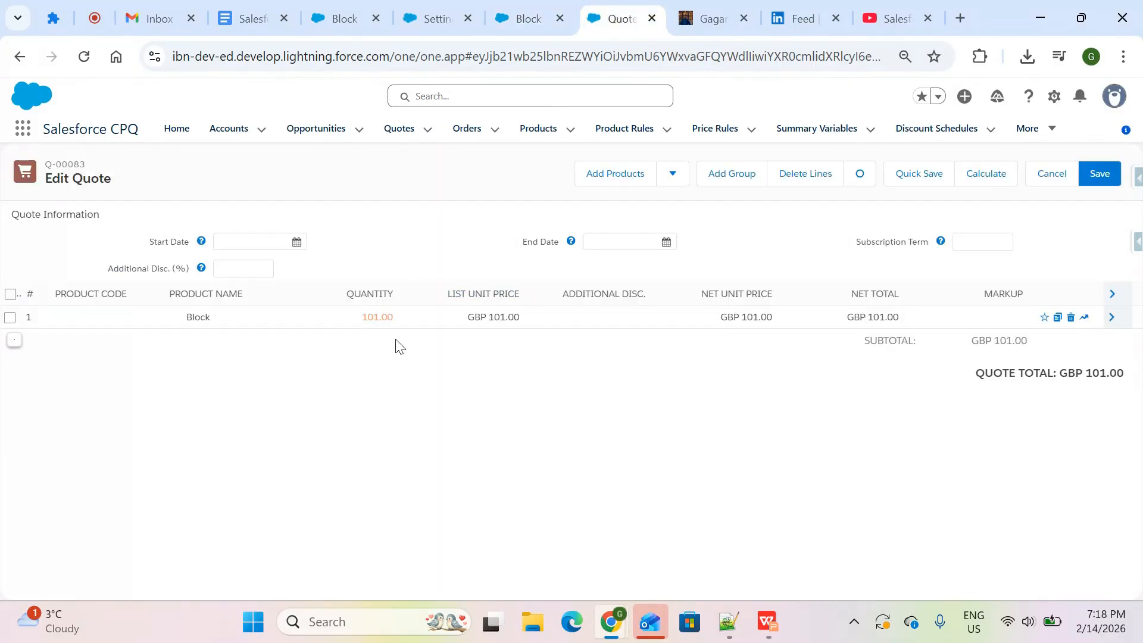
Set the Block quote line's quantity to 105 to test another price in the second tier
click(364, 322)
key(BackSpace)
text(105)
click(410, 357)
Review the second tier's lower bound and GBP price again, and check the quote line's recalculated price for quantity 105
click(527, 18)
drag(193, 335, 180, 335)
double_click(536, 327)
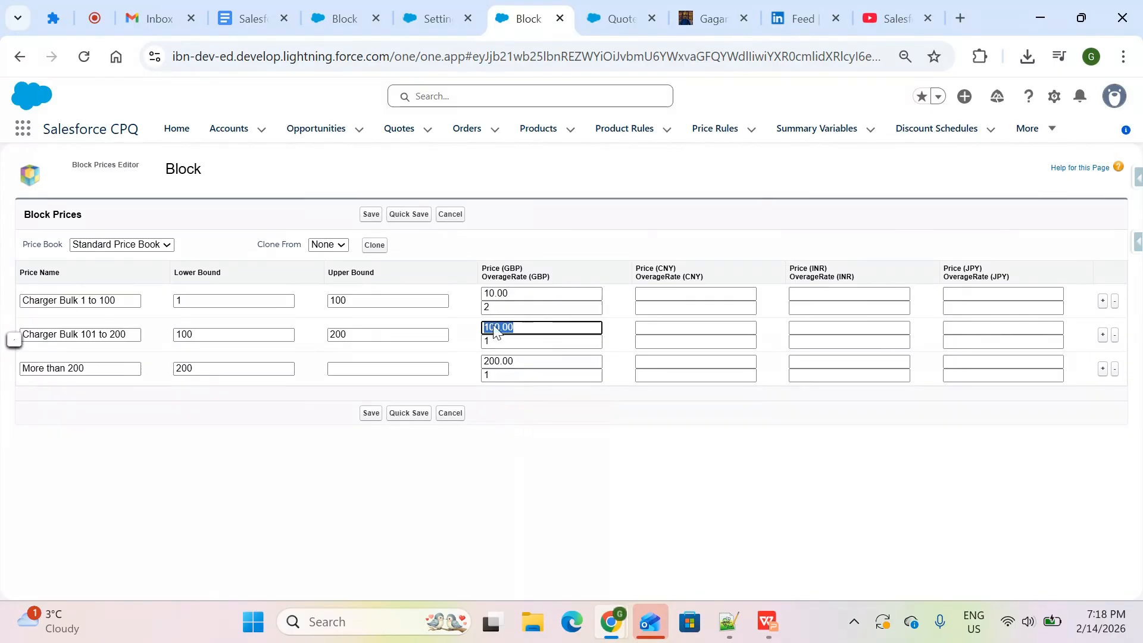
click(583, 18)
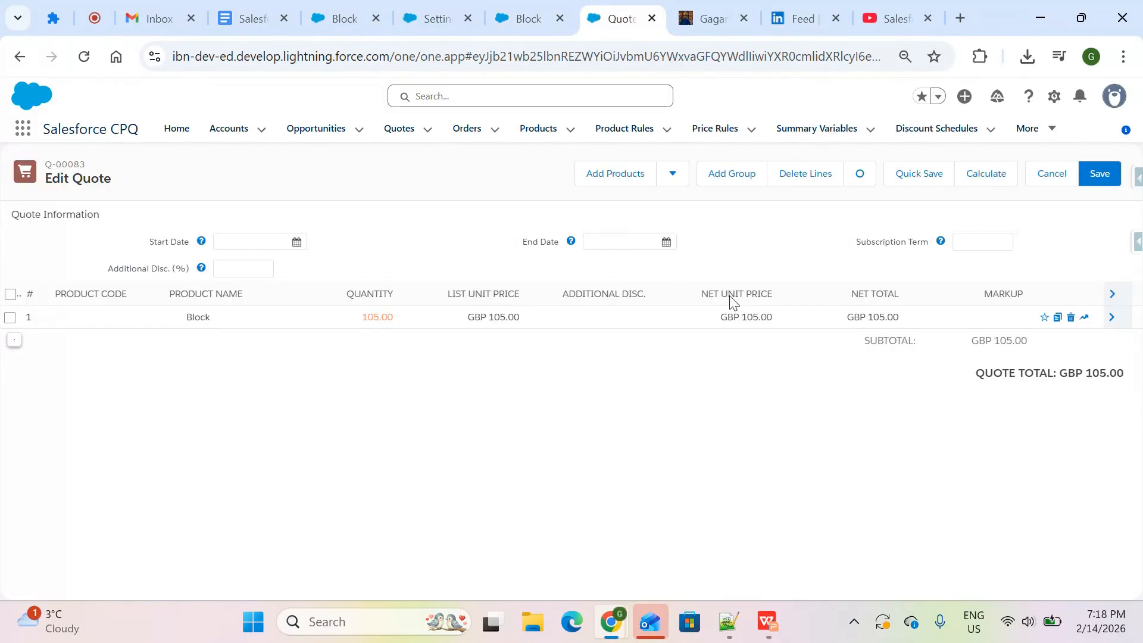
click(776, 634)
key(Right)
key(Left)
click(775, 634)
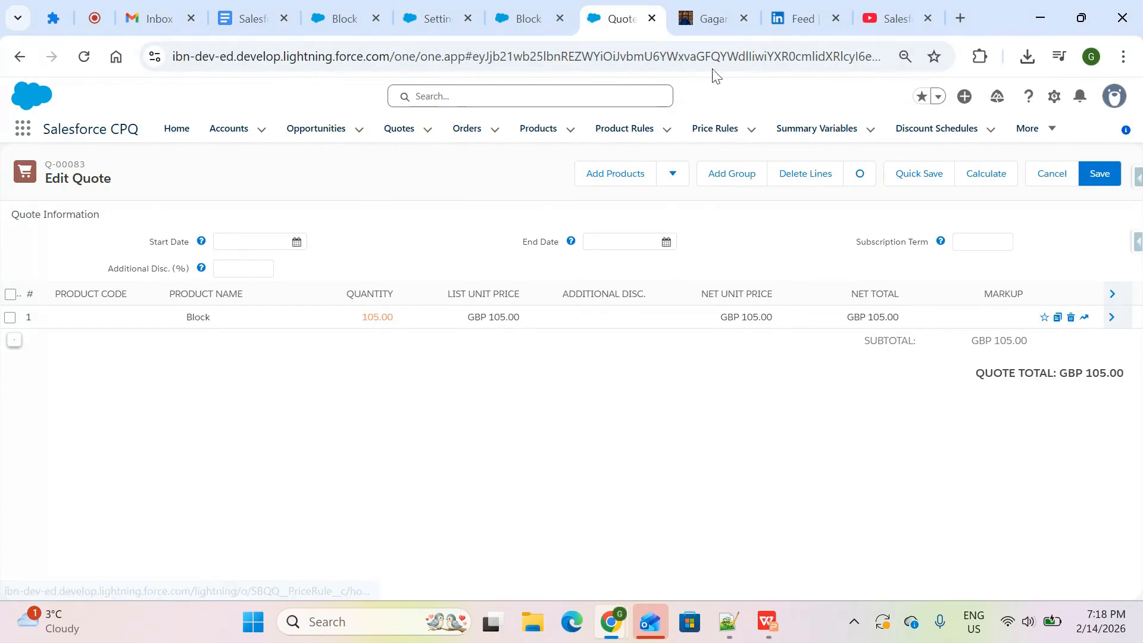
Switch to the Topmate page and view the details of the Top 200+ Salesforce Scenario based Interview Q&A product
click(707, 23)
scroll(594, 393, down, 1)
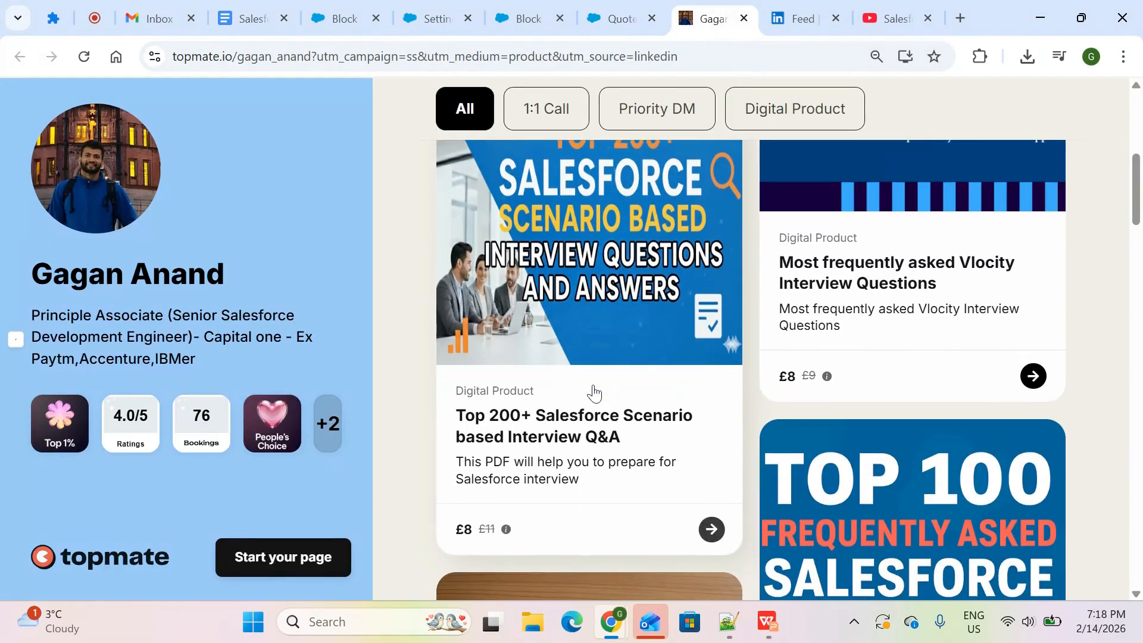
scroll(595, 393, up, 2)
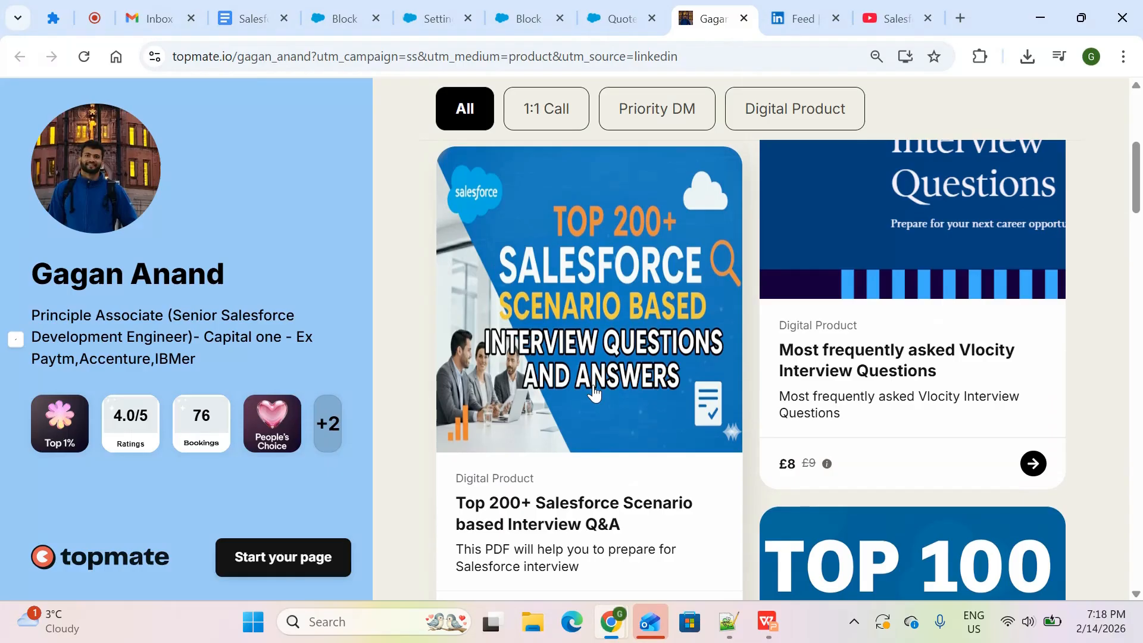
scroll(594, 393, down, 1)
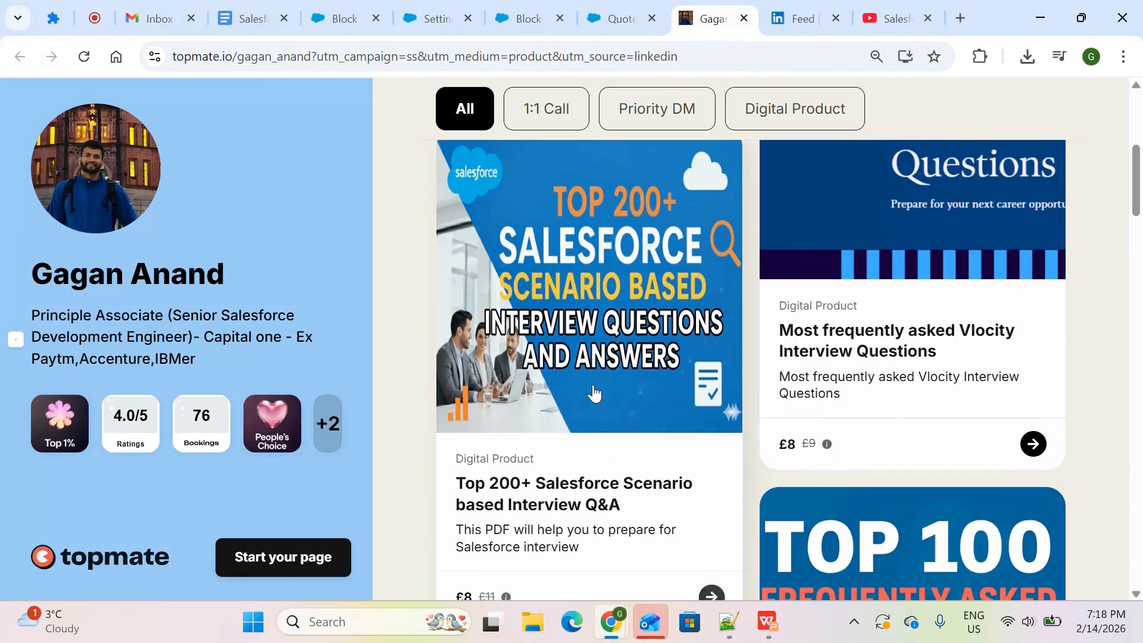
scroll(620, 391, up, 2)
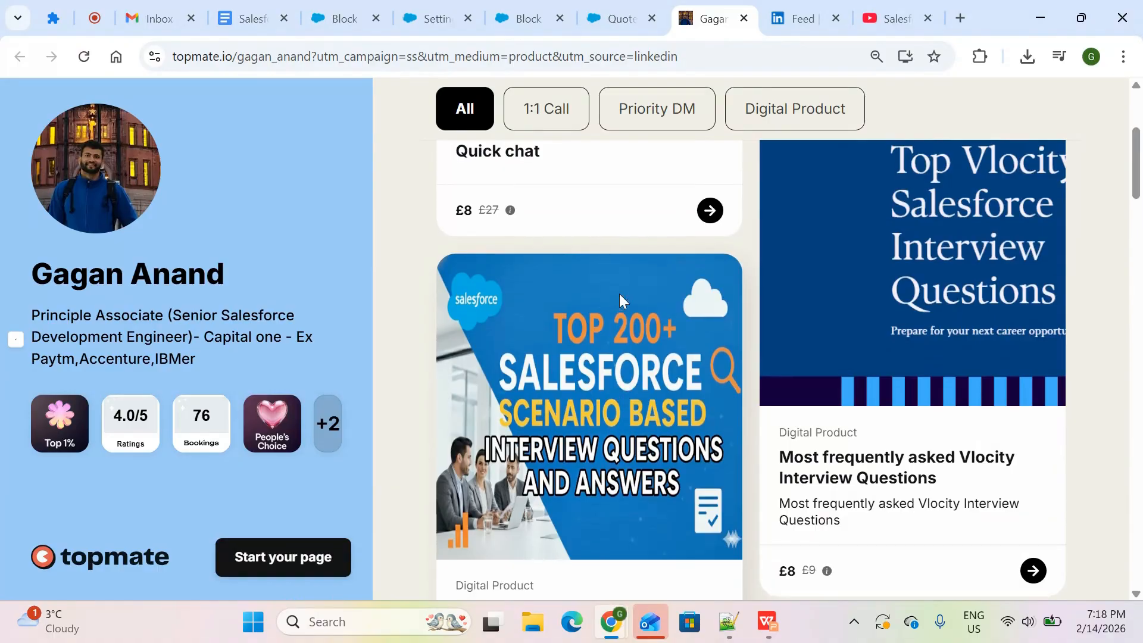
click(619, 302)
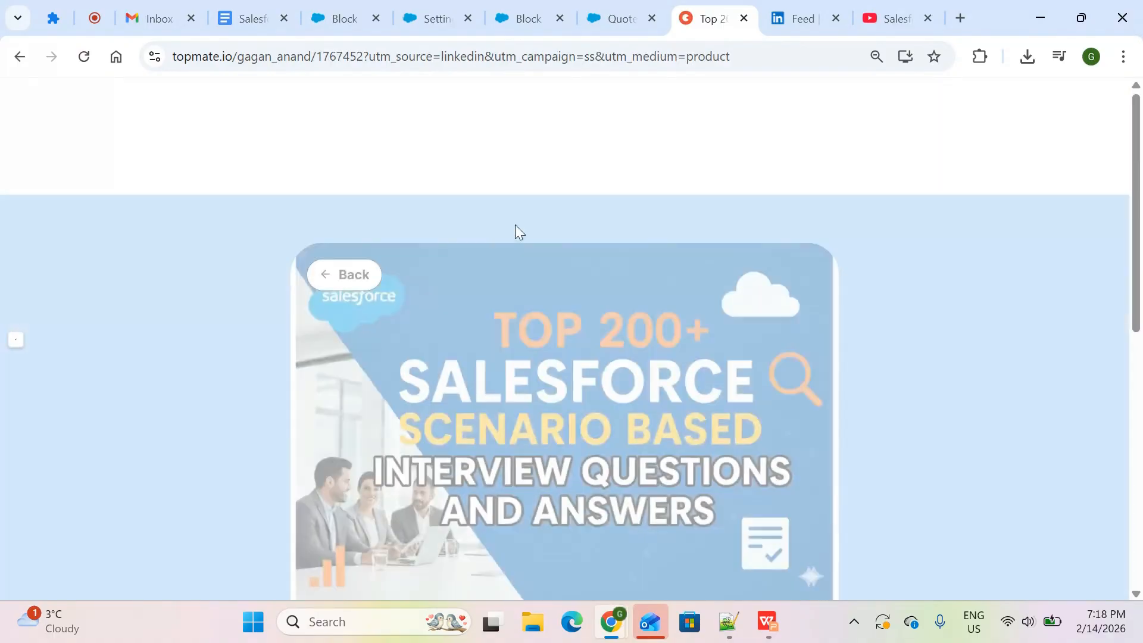
scroll(552, 391, down, 4)
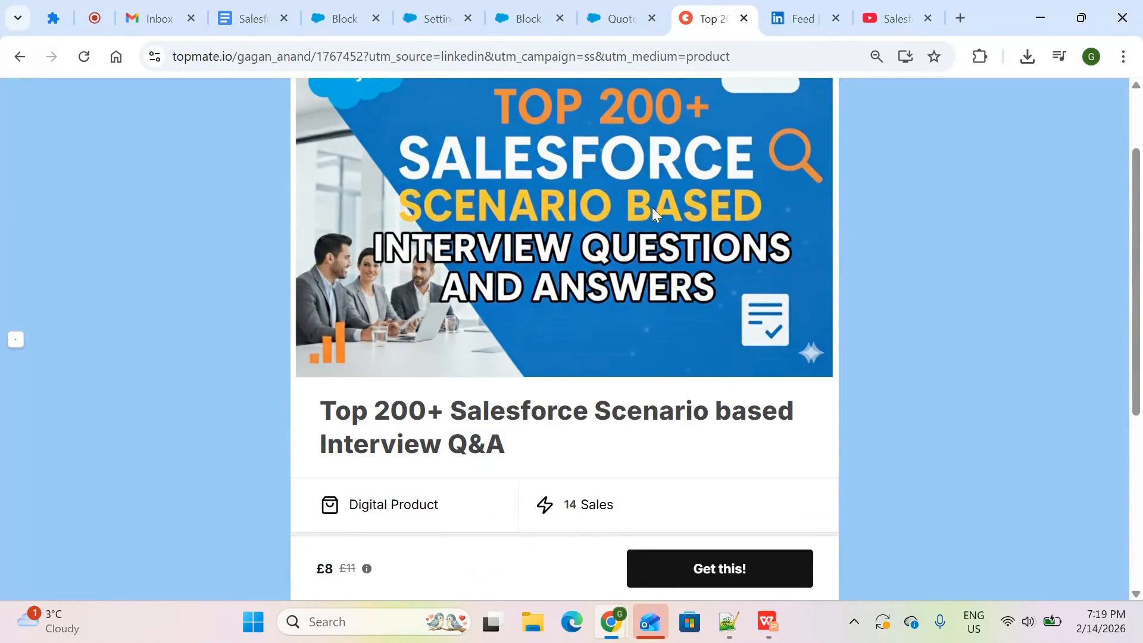
Return to the Topmate profile's listing and browse its other Salesforce digital products
click(20, 56)
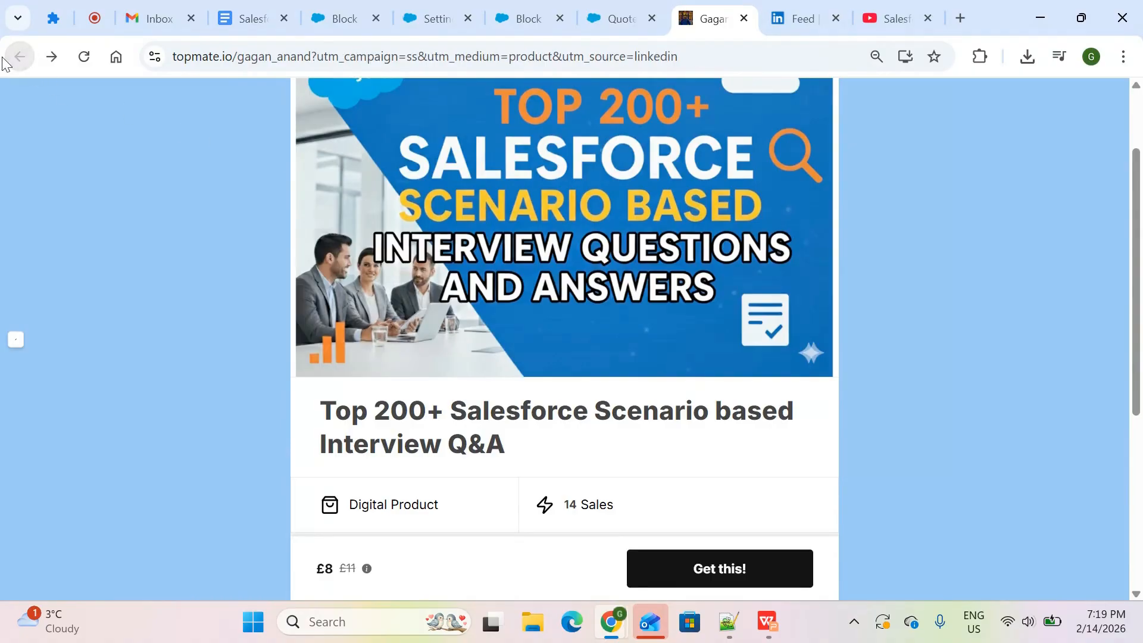
scroll(665, 341, up, 4)
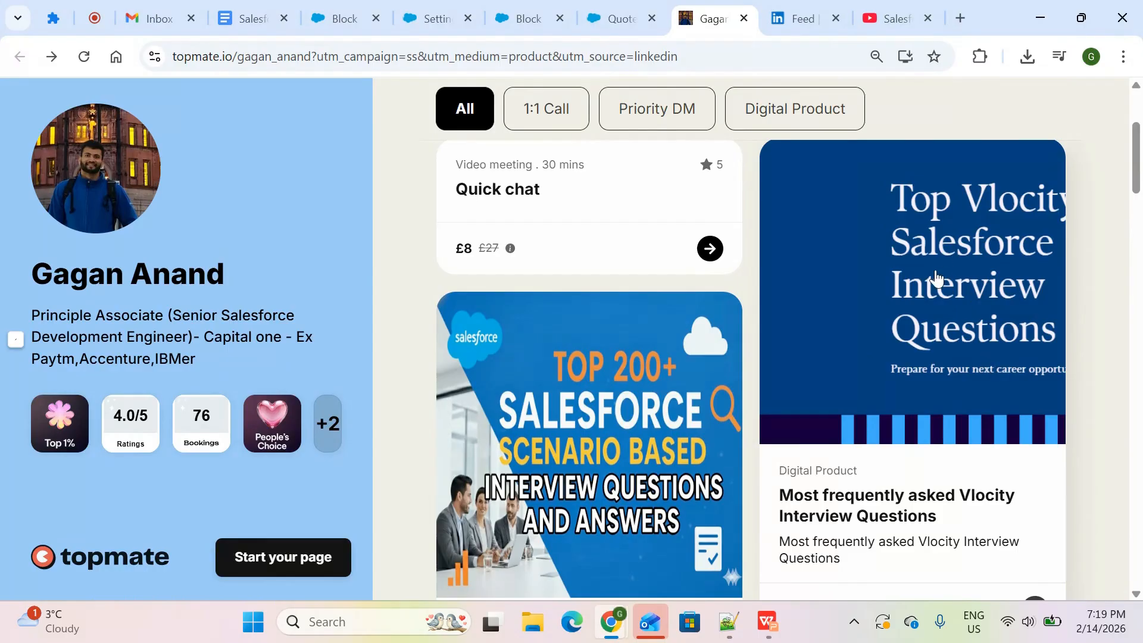
scroll(920, 422, down, 2)
scroll(920, 422, down, 14)
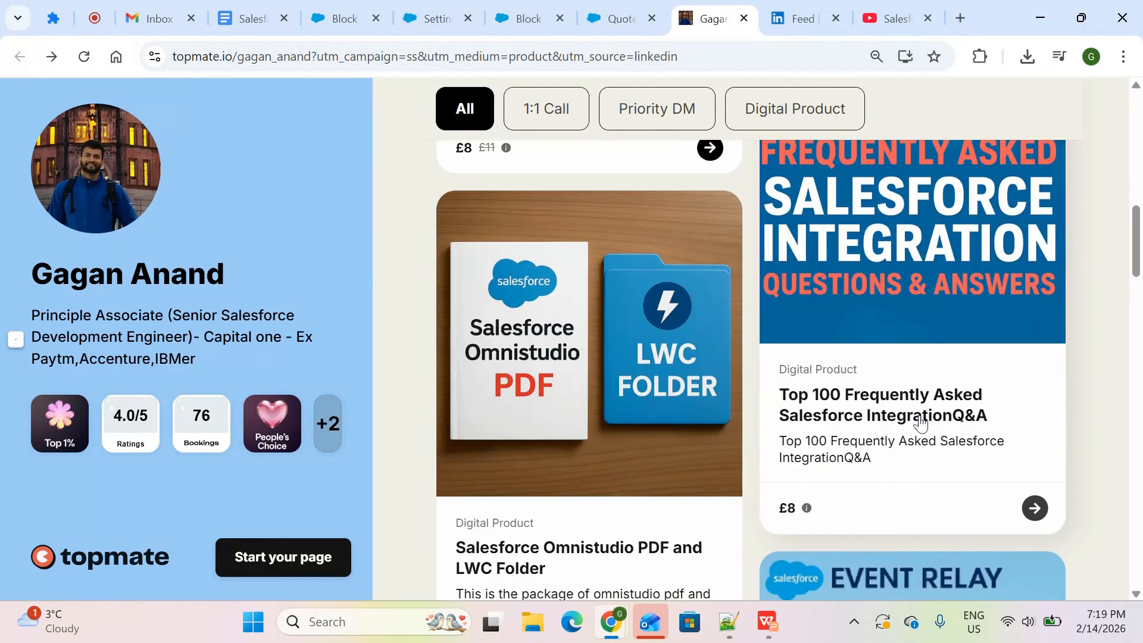